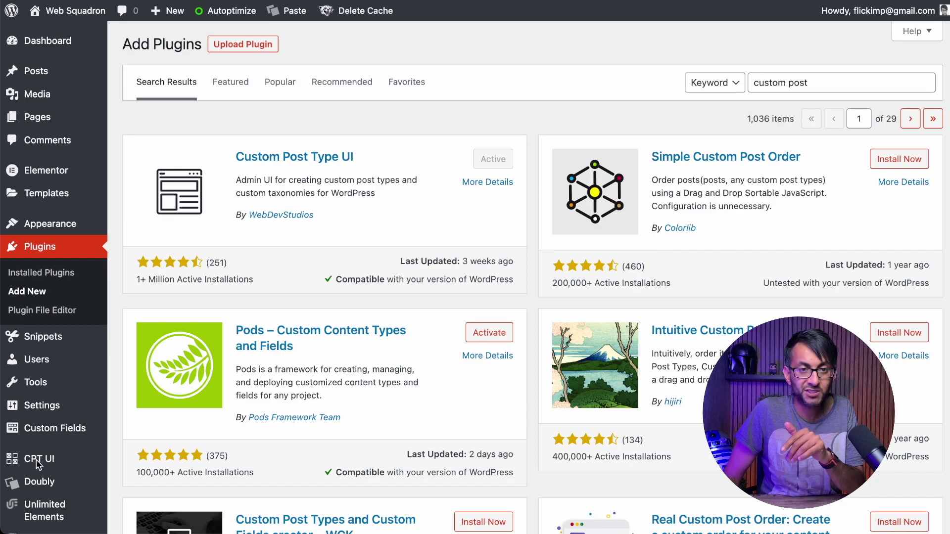
# Start a new custom post type with slug designers, plural label Designers and singular label Designer
pyautogui.moveTo(38, 464)
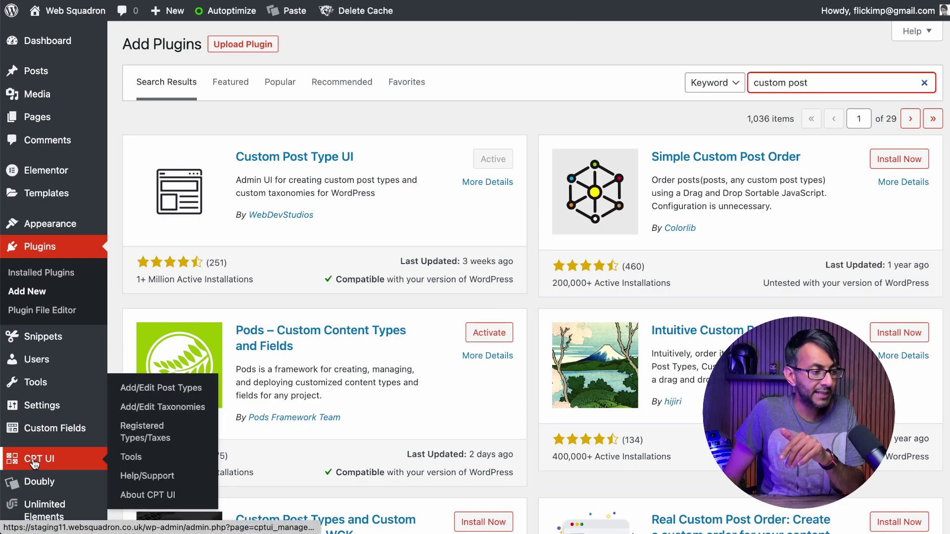
pyautogui.click(180, 391)
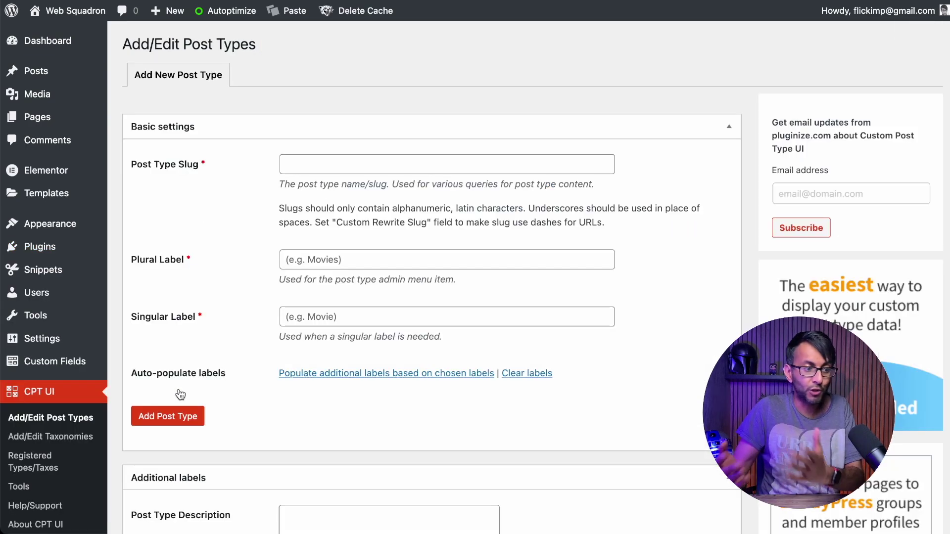
pyautogui.click(389, 162)
pyautogui.write('designers')
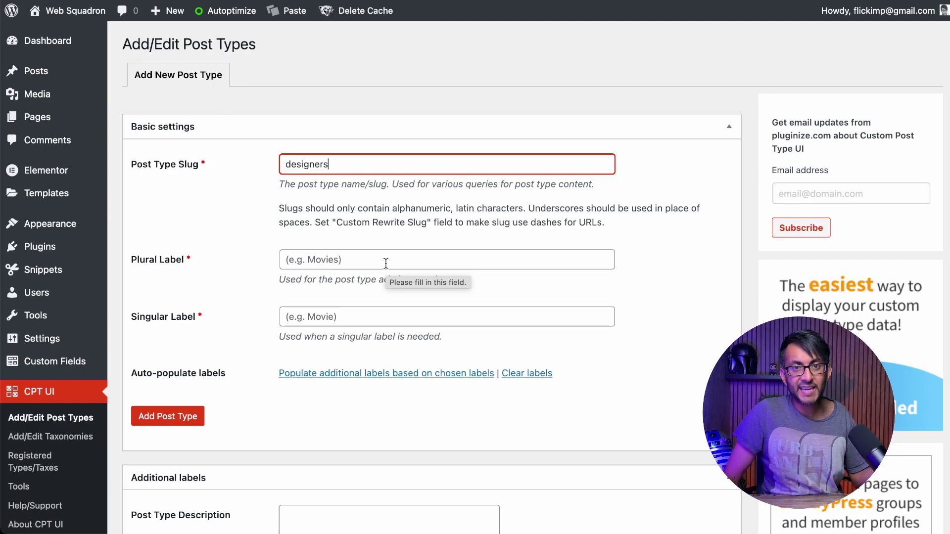
pyautogui.click(386, 263)
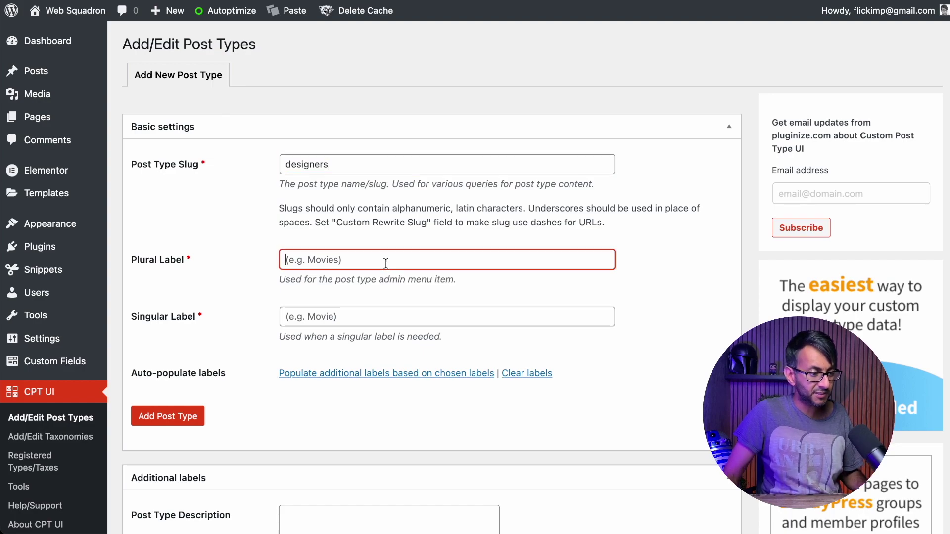
pyautogui.click(668, 269)
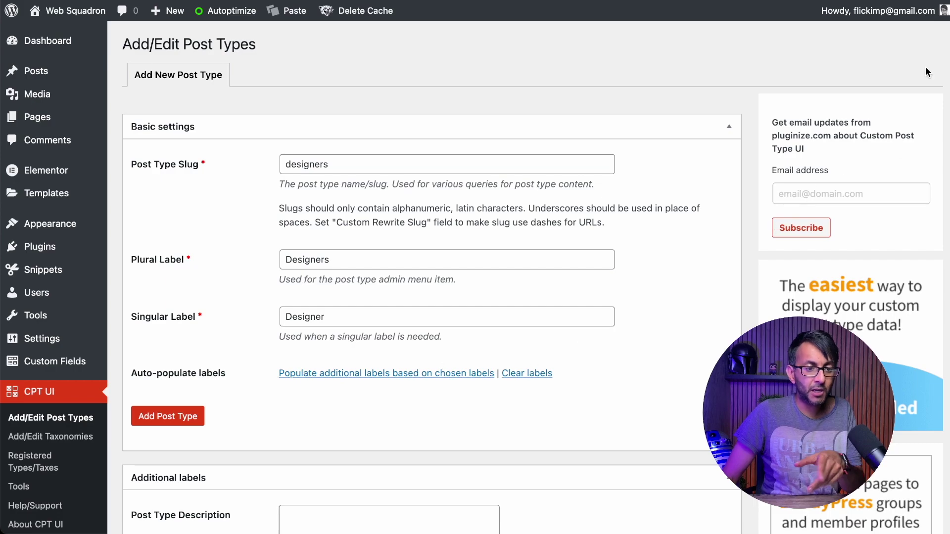
# Choose the brush dashicon dashicons-admin-customizer as the new post type's menu icon
pyautogui.scroll(-2, 426, 277)
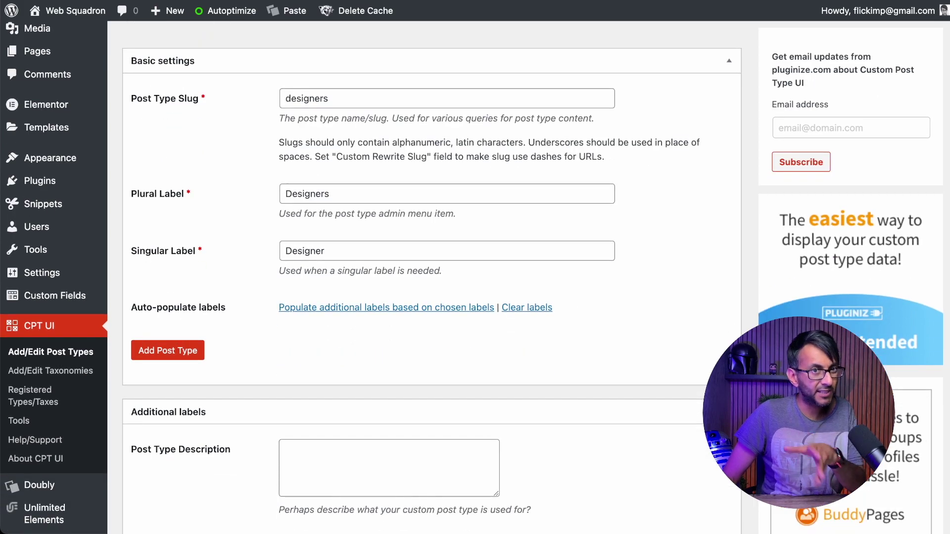
pyautogui.scroll(-10, 425, 277)
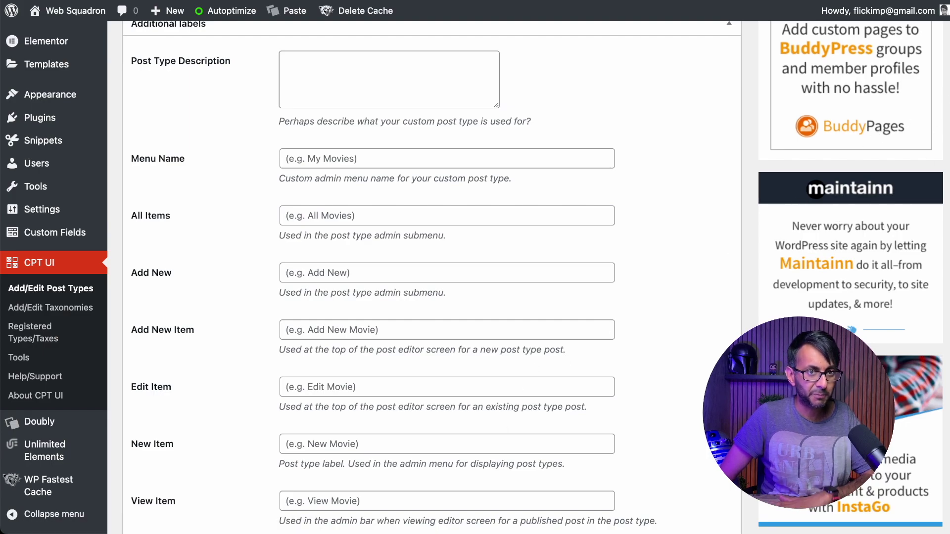
pyautogui.scroll(-20, 426, 277)
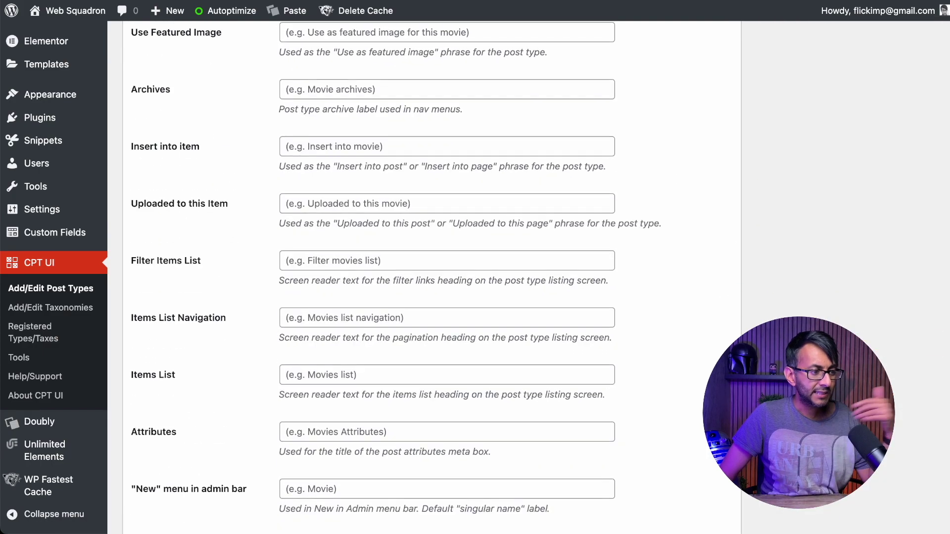
pyautogui.scroll(-17, 426, 277)
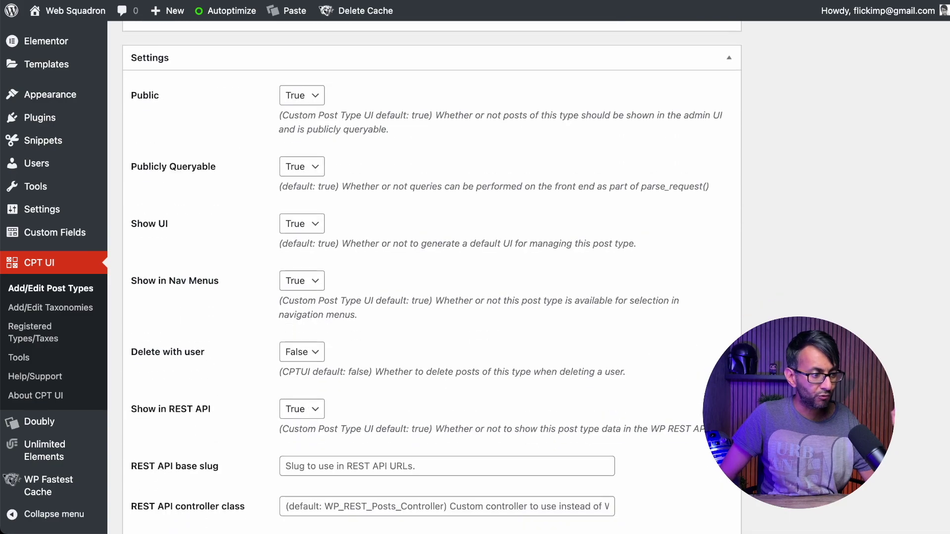
pyautogui.scroll(-18, 425, 277)
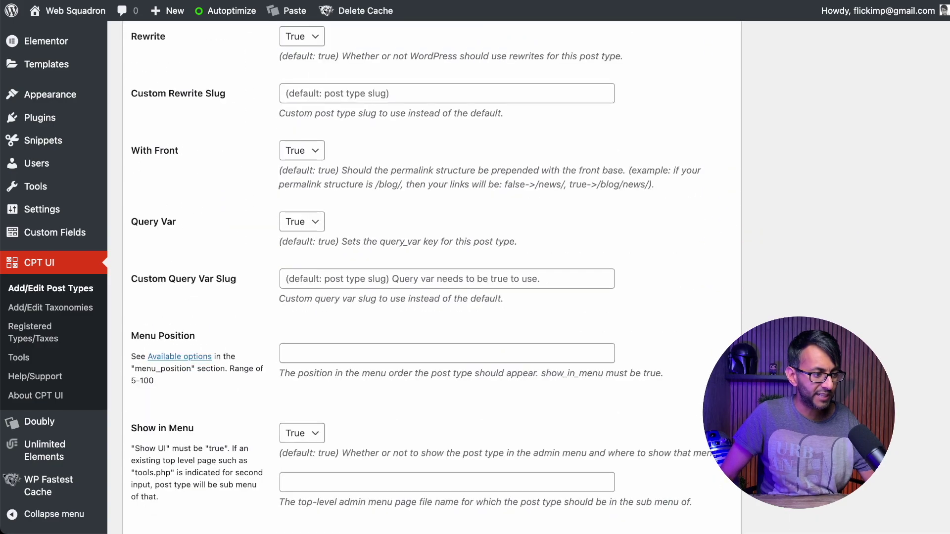
pyautogui.scroll(-4, 673, 438)
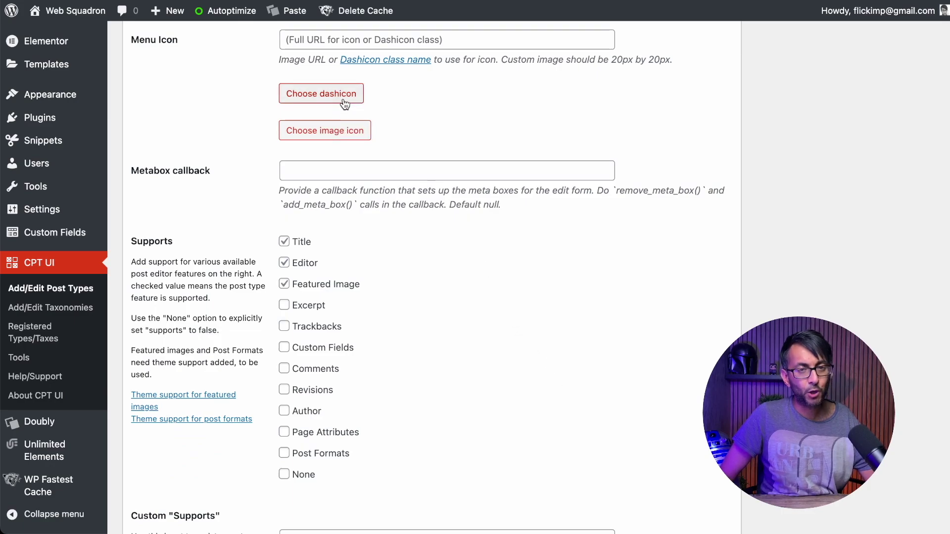
pyautogui.click(329, 94)
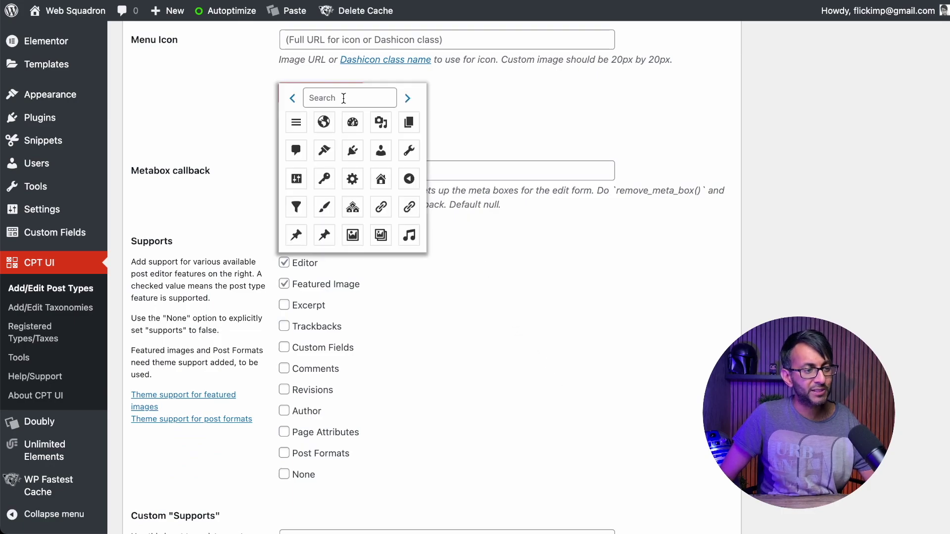
pyautogui.click(328, 210)
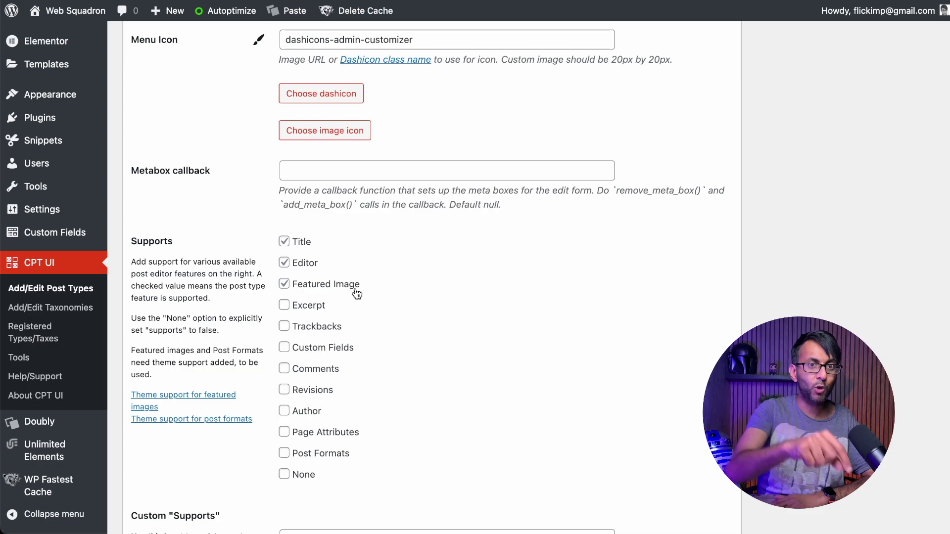
# Disable Editor and Featured Image support, keeping Title, and add the post type
pyautogui.click(293, 263)
pyautogui.click(325, 285)
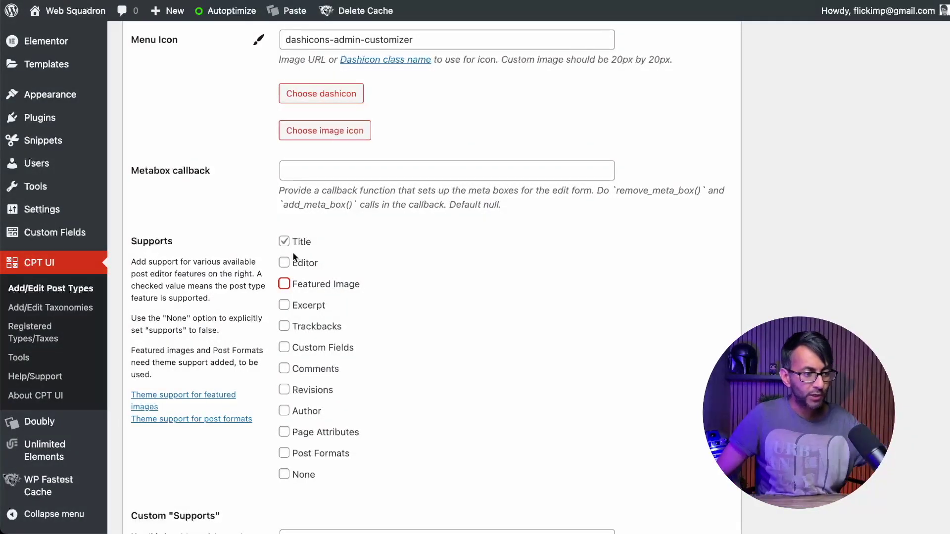
pyautogui.scroll(-5, 406, 391)
pyautogui.scroll(1, 413, 393)
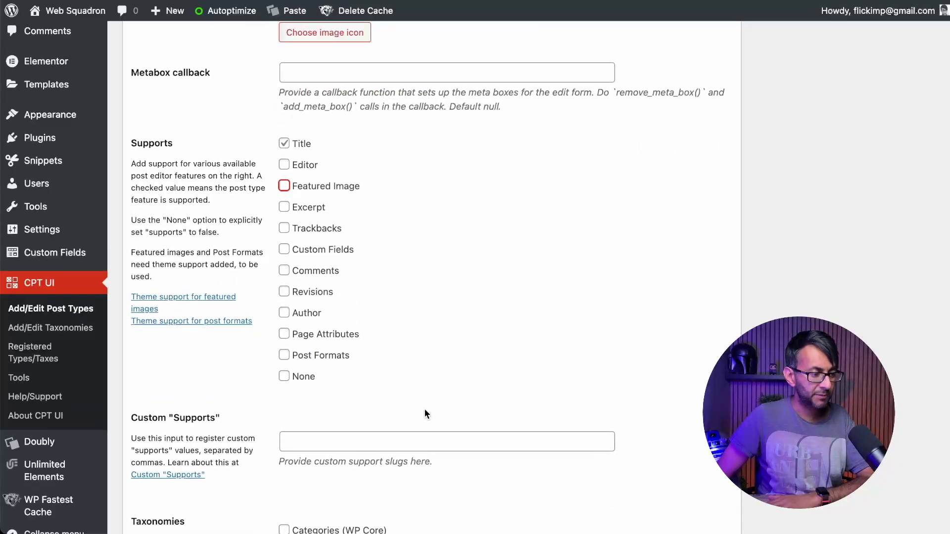
pyautogui.scroll(-5, 425, 411)
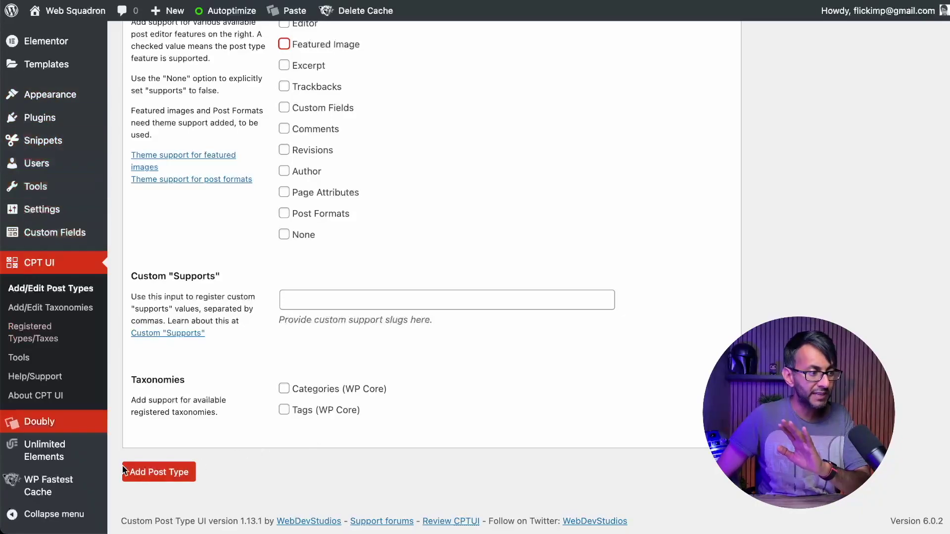
pyautogui.click(173, 475)
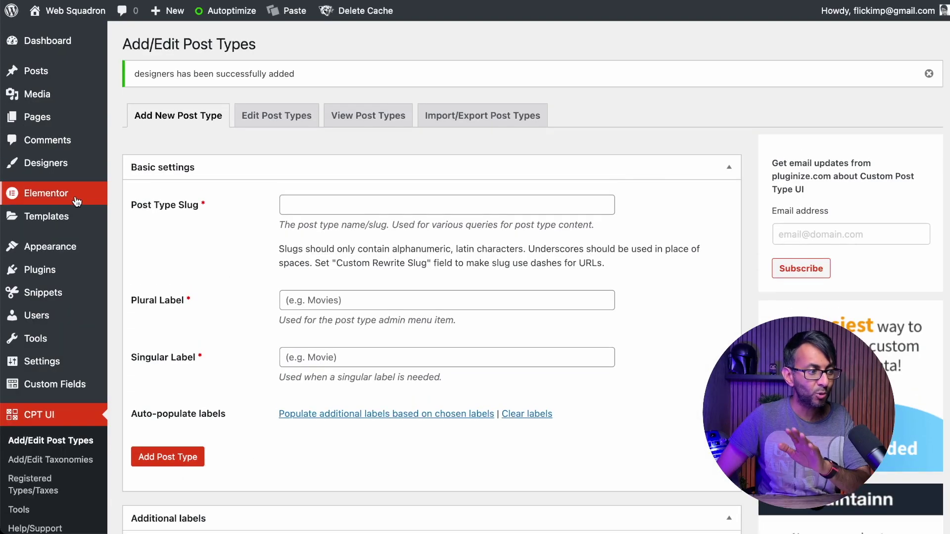
# Define a new taxonomy with slug page_builders and labels Page Builders and Page Builder, attached to the Designers post type
pyautogui.moveTo(62, 173)
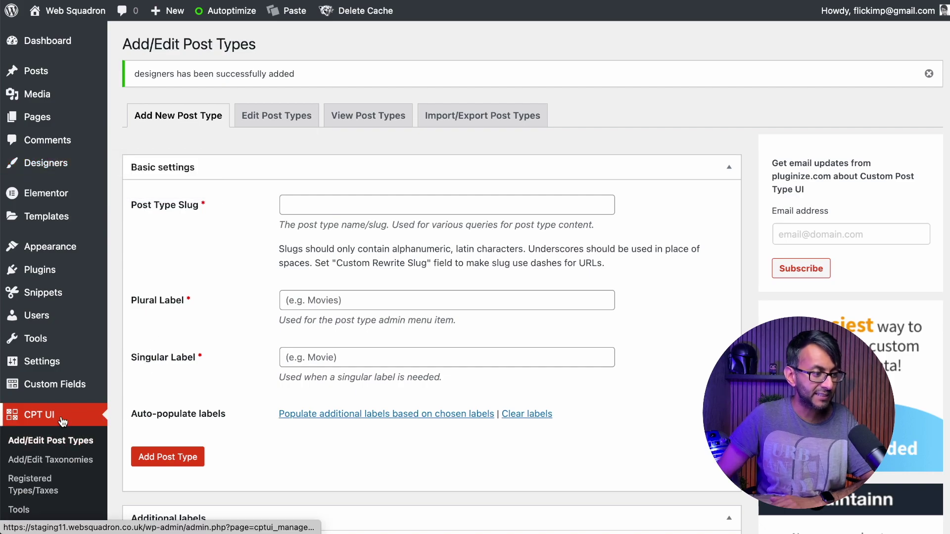
pyautogui.click(74, 463)
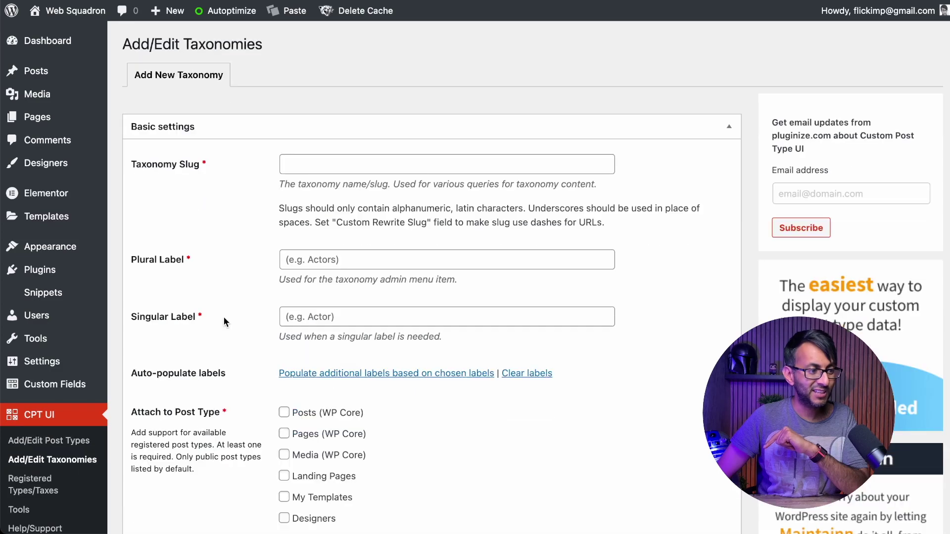
pyautogui.click(314, 160)
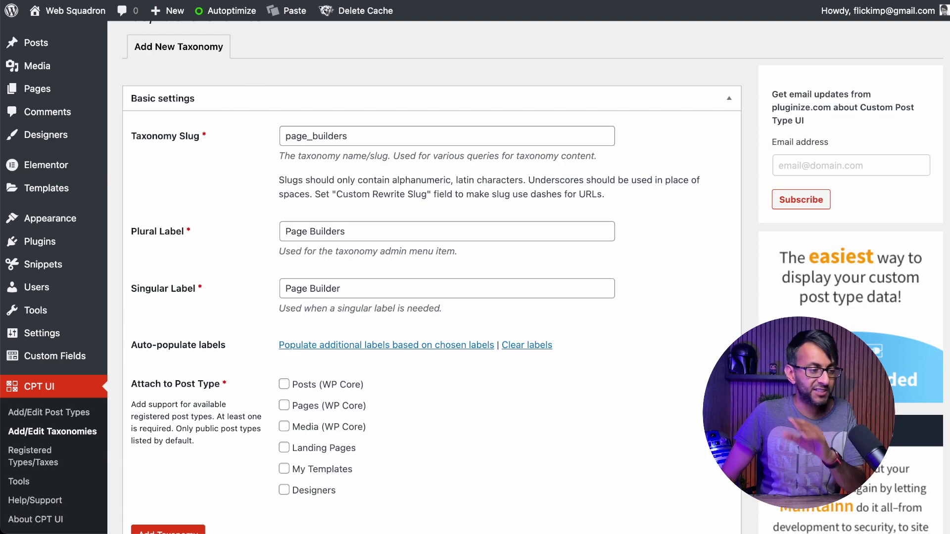
pyautogui.scroll(-2, 343, 414)
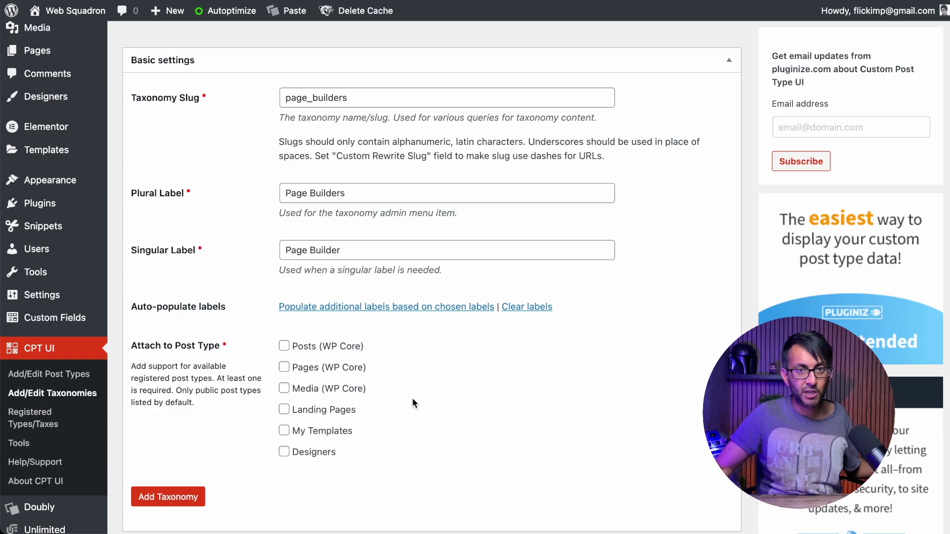
pyautogui.click(317, 456)
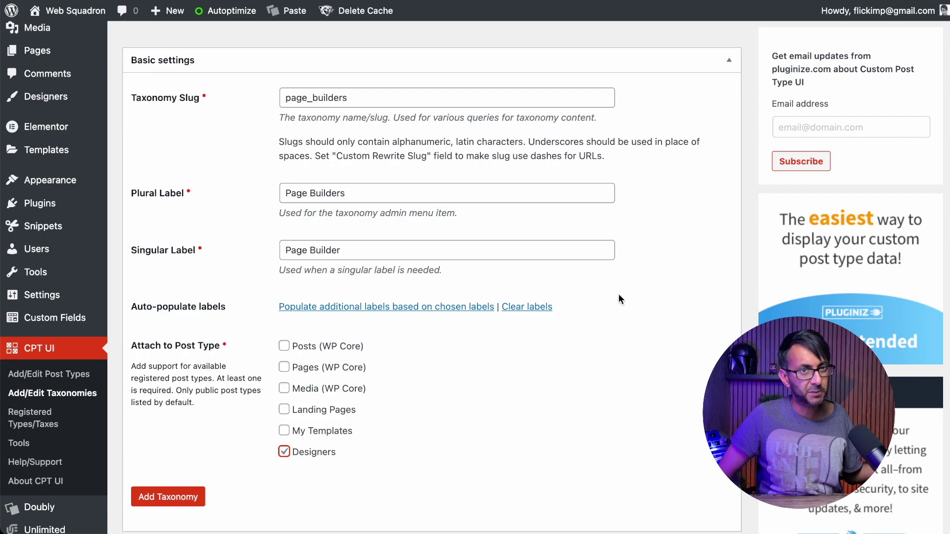
# Set the taxonomy's Hierarchical option to True and add the taxonomy
pyautogui.scroll(-12, 425, 277)
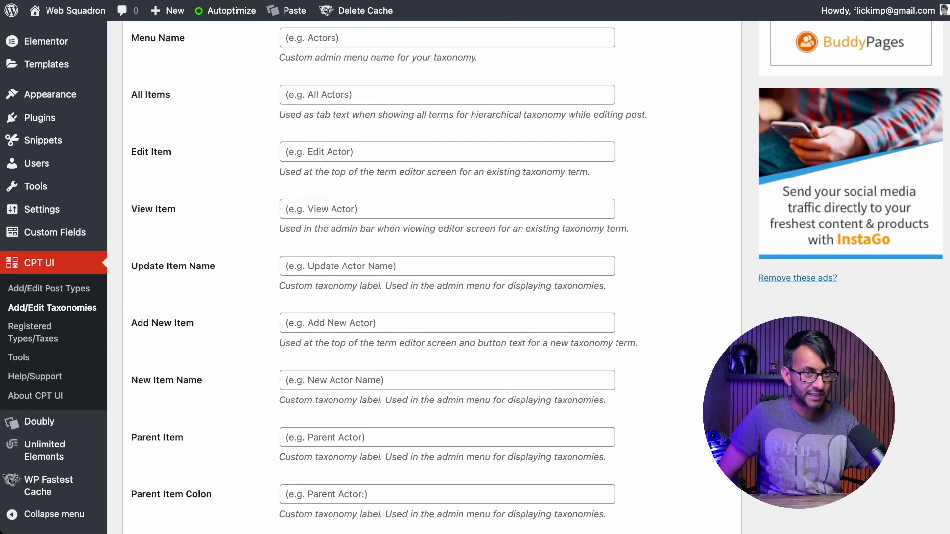
pyautogui.scroll(5, 445, 213)
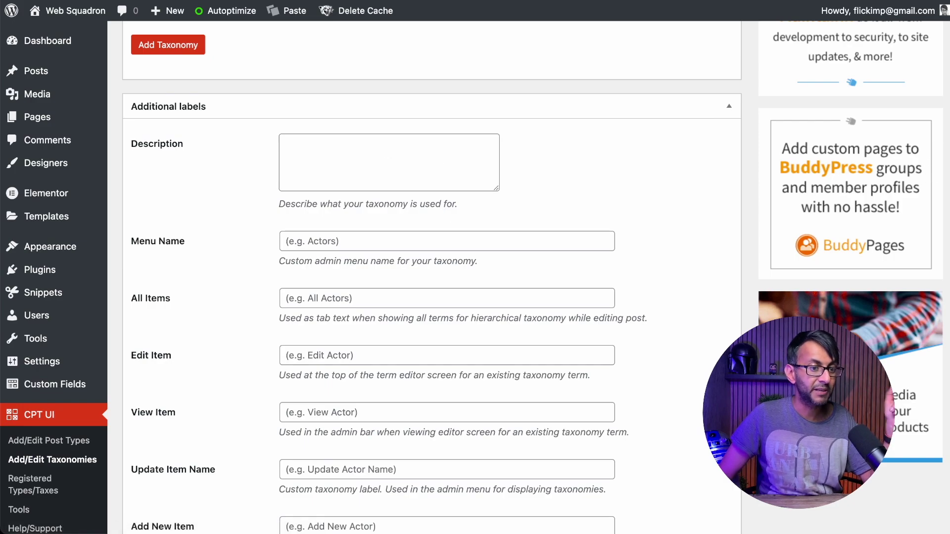
pyautogui.scroll(-15, 425, 277)
pyautogui.scroll(-10, 344, 283)
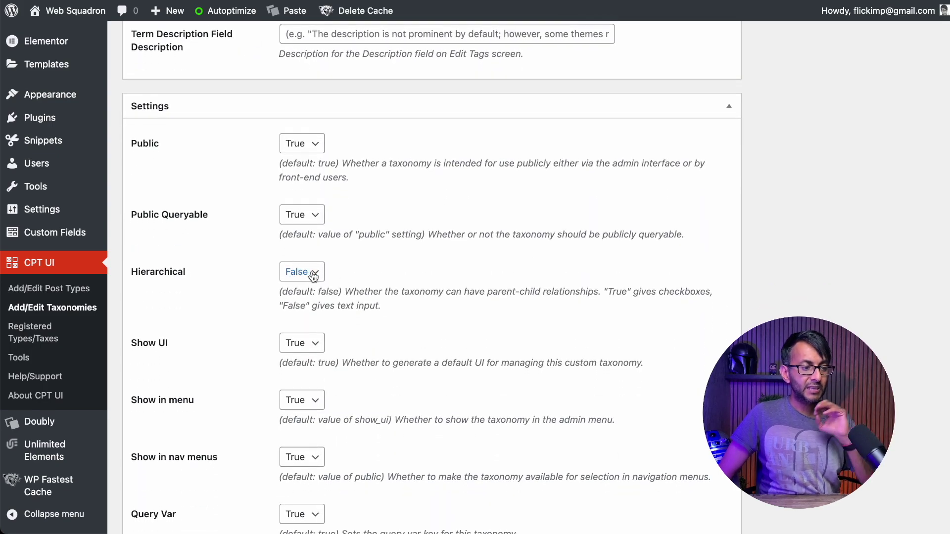
pyautogui.click(313, 272)
pyautogui.press('Down')
pyautogui.press('Return')
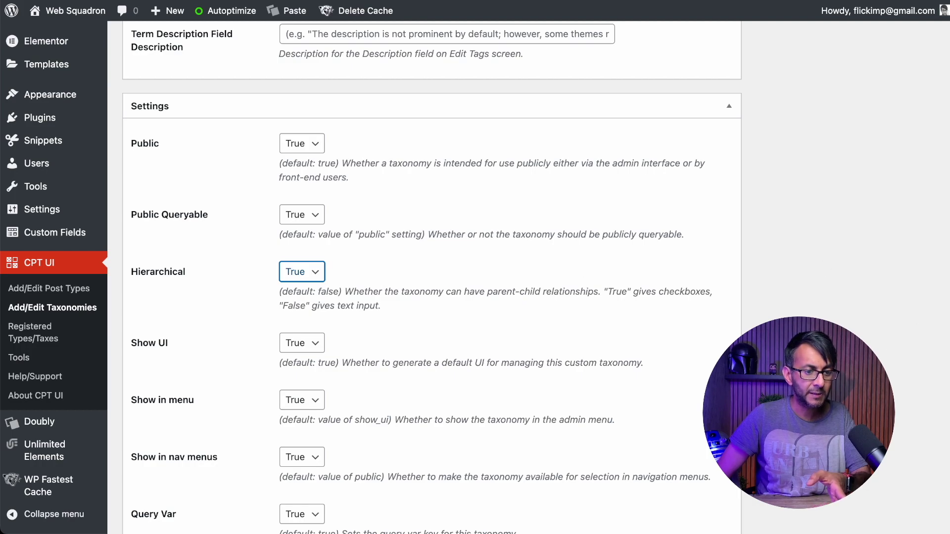
pyautogui.scroll(-15, 431, 277)
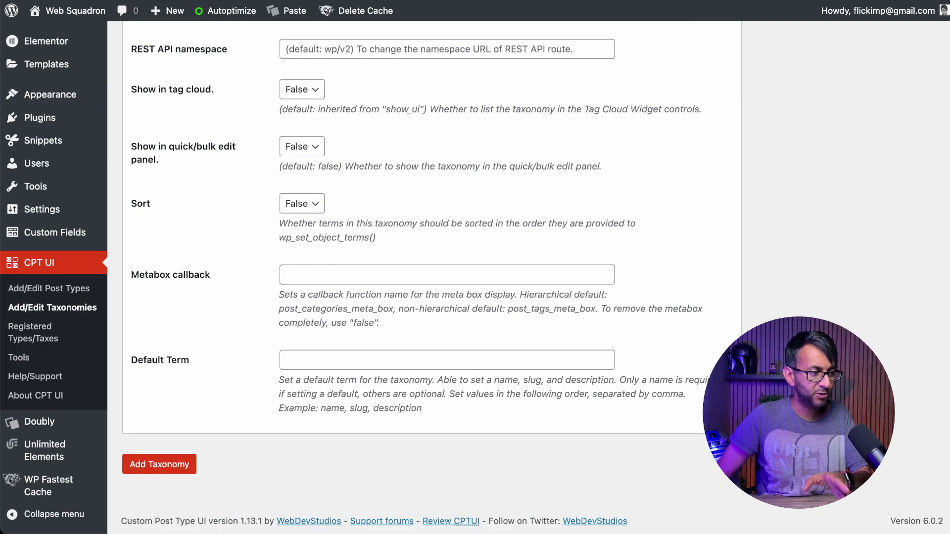
pyautogui.click(167, 469)
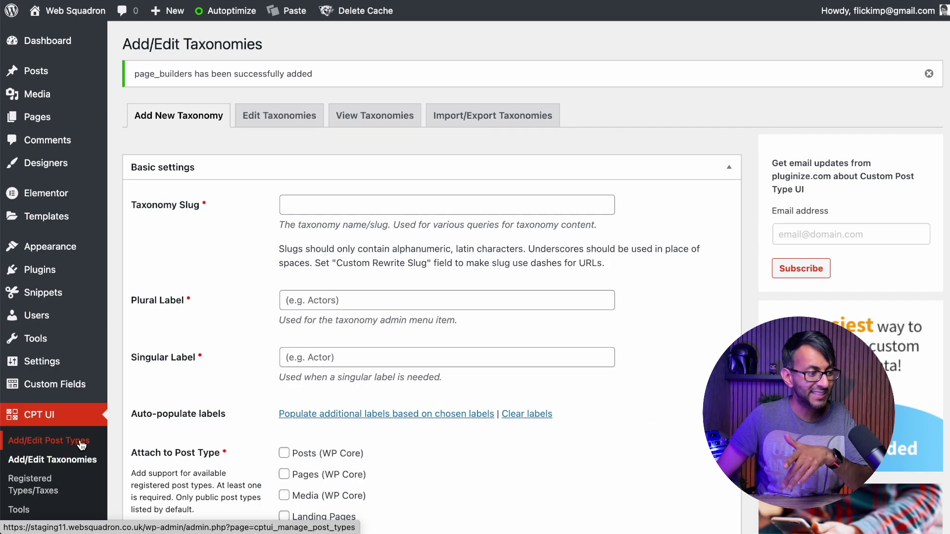
# Add Elementor, Divi, Oxygen, Gutenberg, GenerateBlocks and Bricks as Page Builders terms under Designers
pyautogui.click(293, 123)
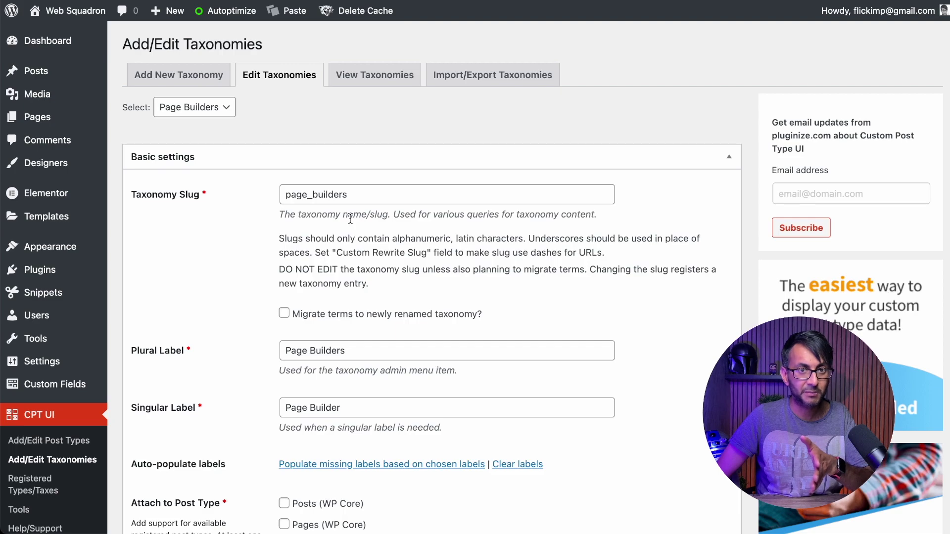
pyautogui.moveTo(55, 168)
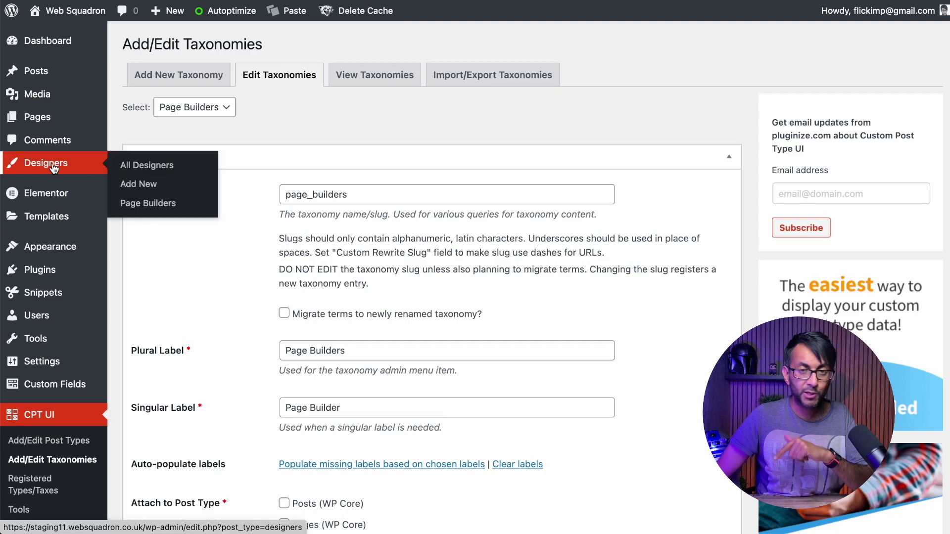
pyautogui.click(173, 208)
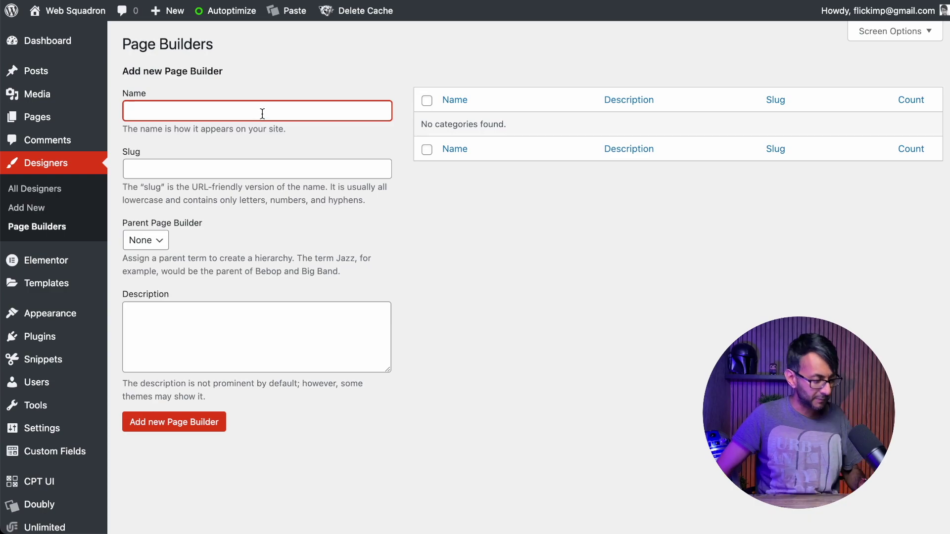
pyautogui.write('Elementor')
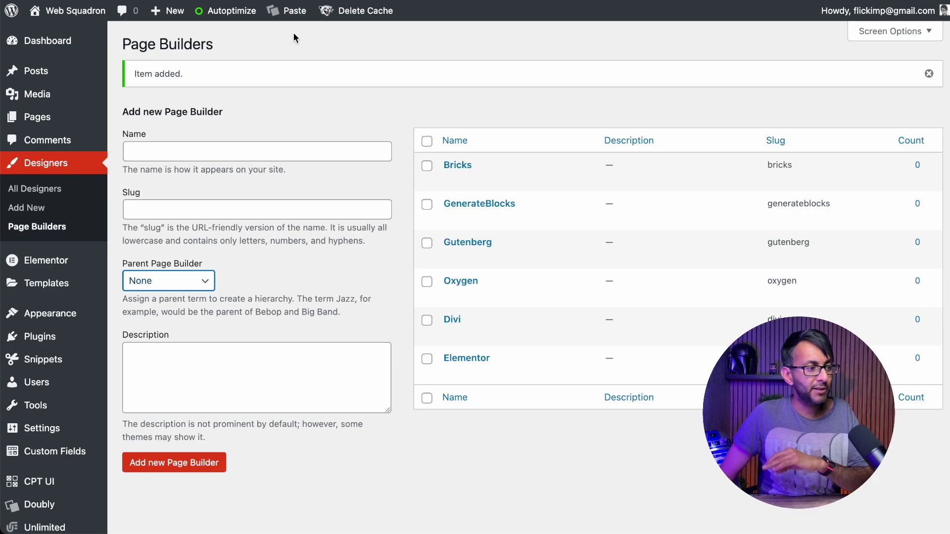
# Open a new blank standard post and view the blocks available for its content
pyautogui.moveTo(23, 73)
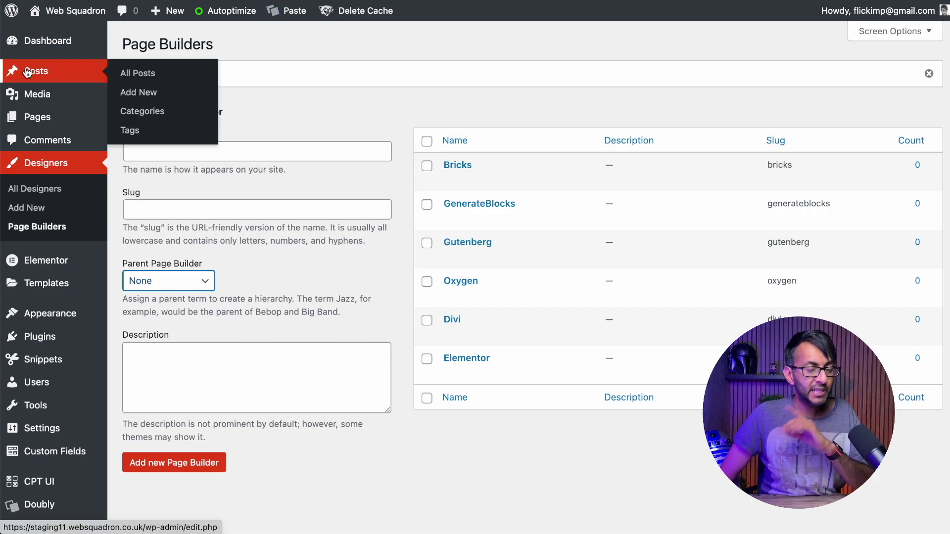
pyautogui.click(161, 95)
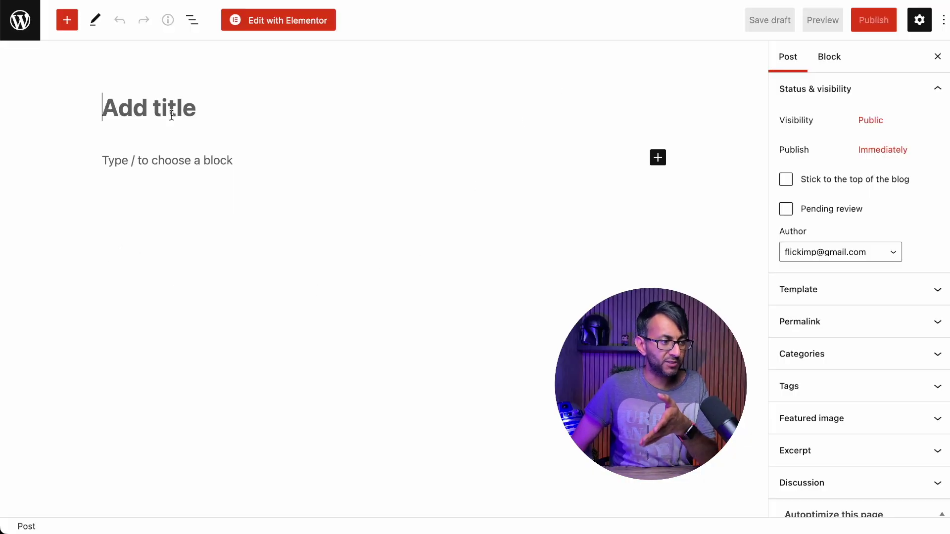
pyautogui.click(657, 158)
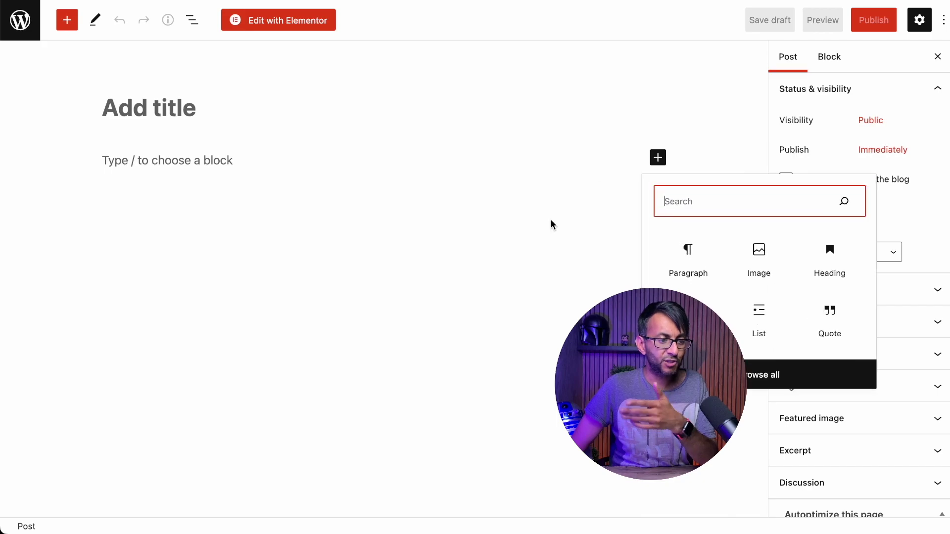
# Open a new blank Designers entry to compare its editor with the standard post editor
pyautogui.click(485, 249)
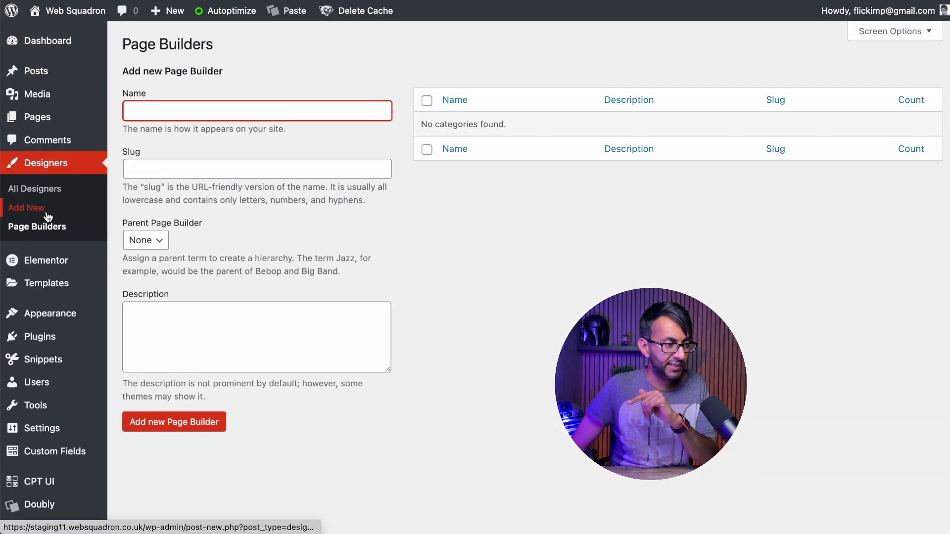
pyautogui.click(35, 212)
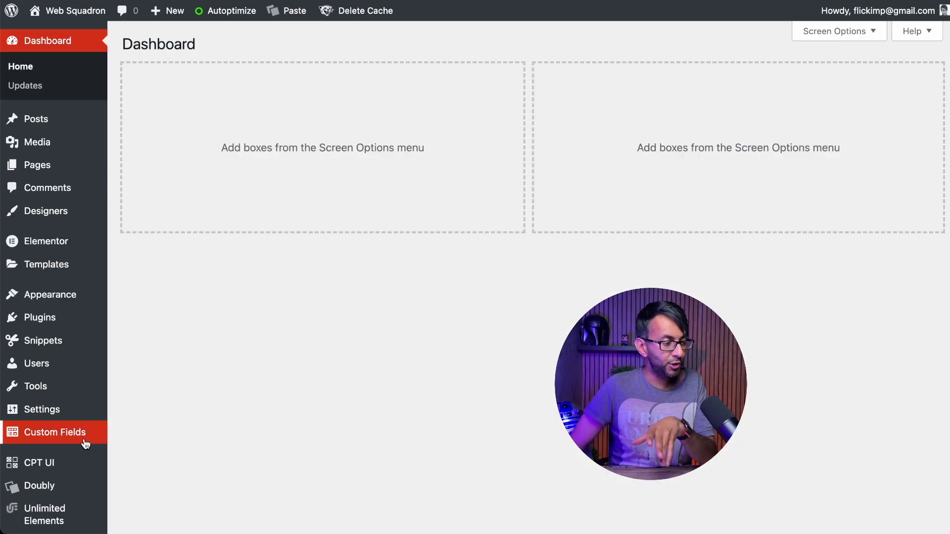
# Create a new custom field group titled Designer Details
pyautogui.moveTo(86, 440)
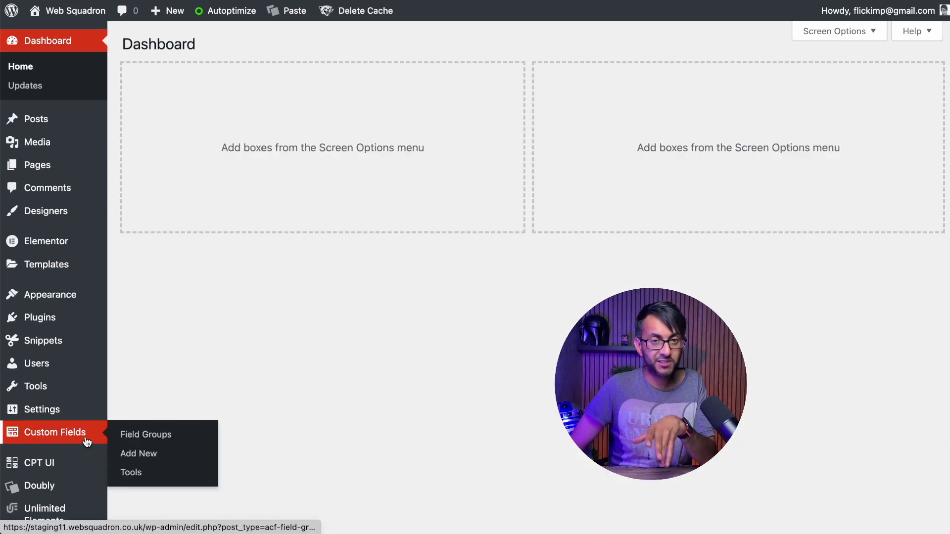
pyautogui.click(165, 435)
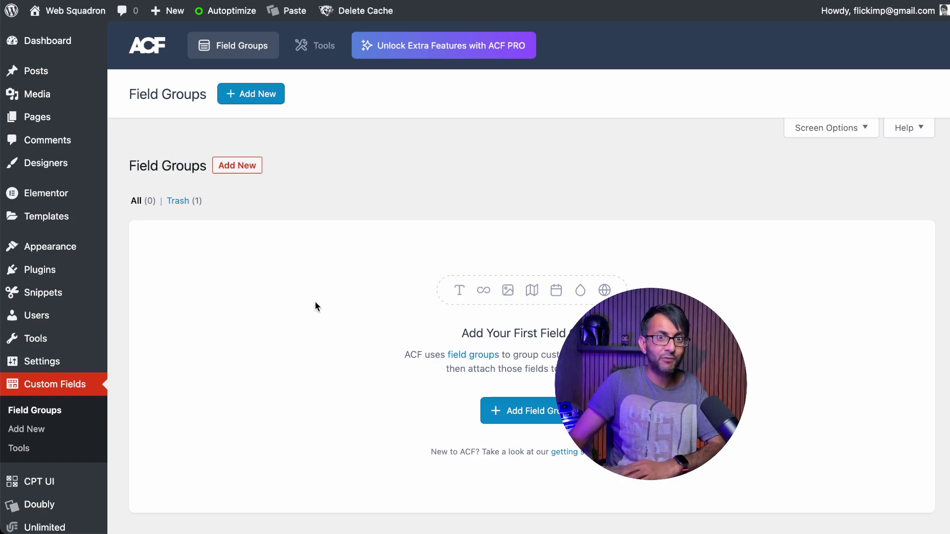
pyautogui.click(544, 412)
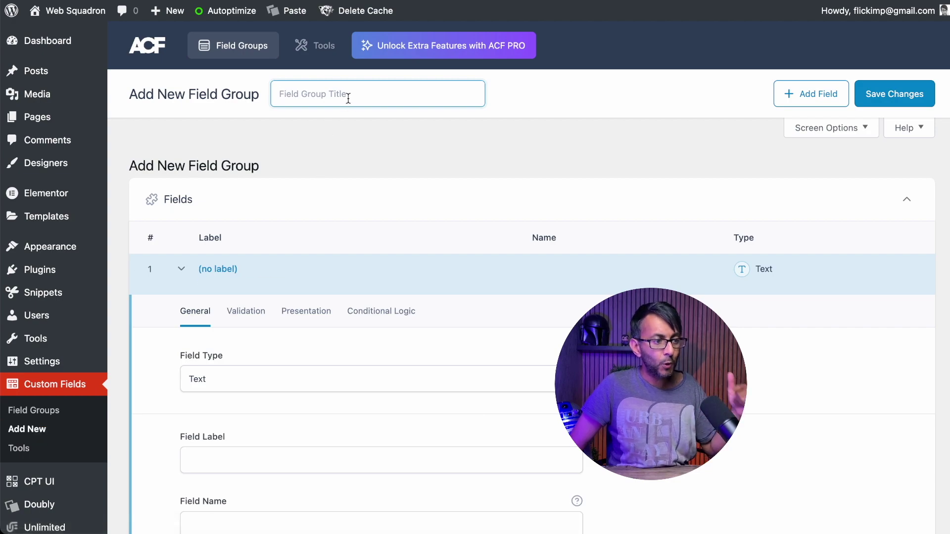
pyautogui.write('Des')
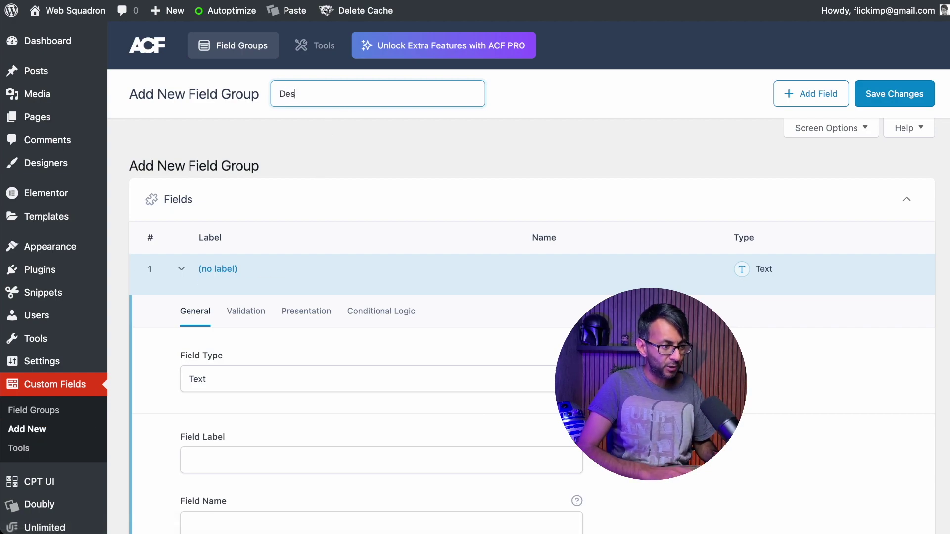
pyautogui.write('igner Details')
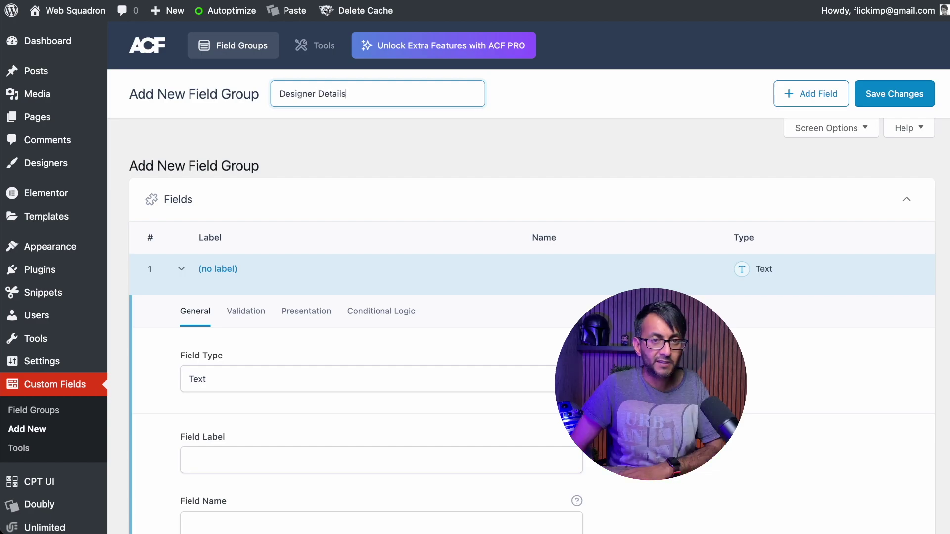
# Examine the new field group's field options, its location rules and the available field types
pyautogui.moveTo(435, 283)
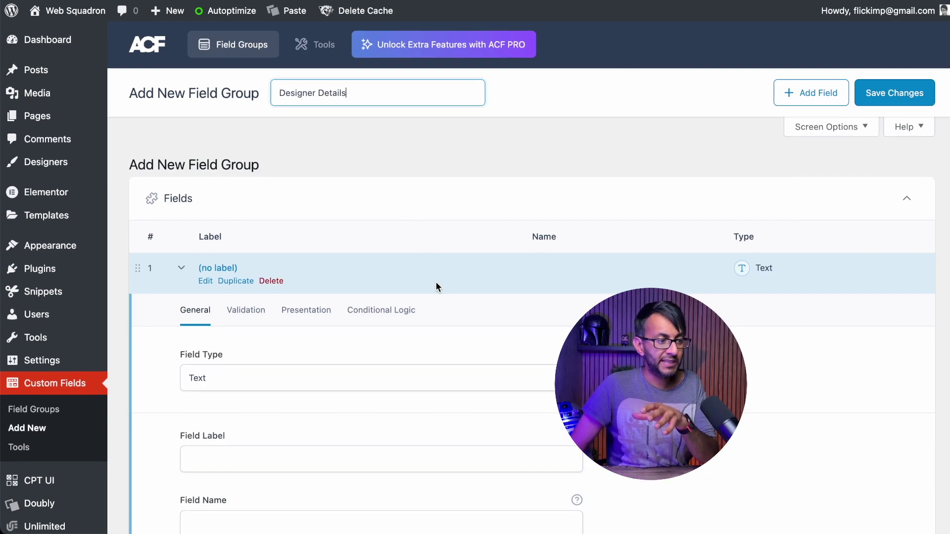
pyautogui.scroll(-10, 500, 309)
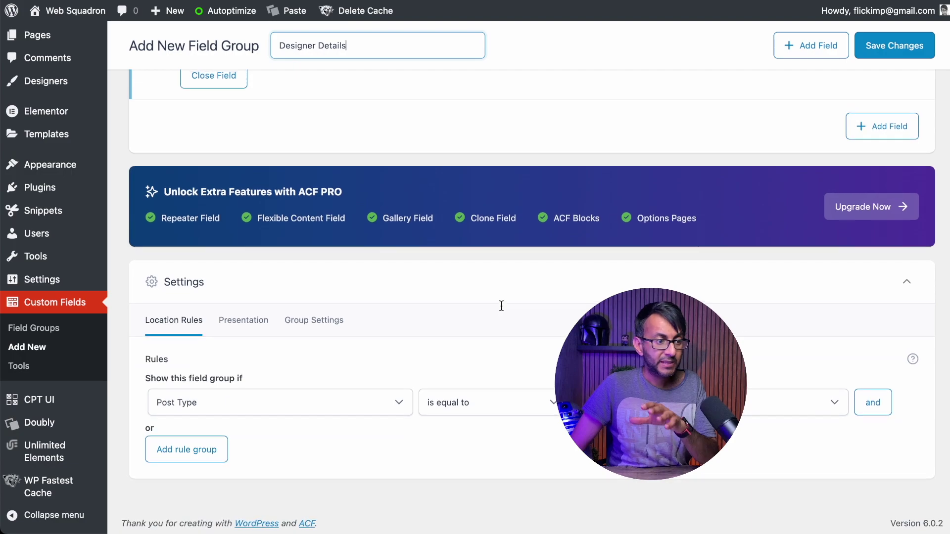
pyautogui.scroll(5, 500, 306)
pyautogui.scroll(1, 458, 370)
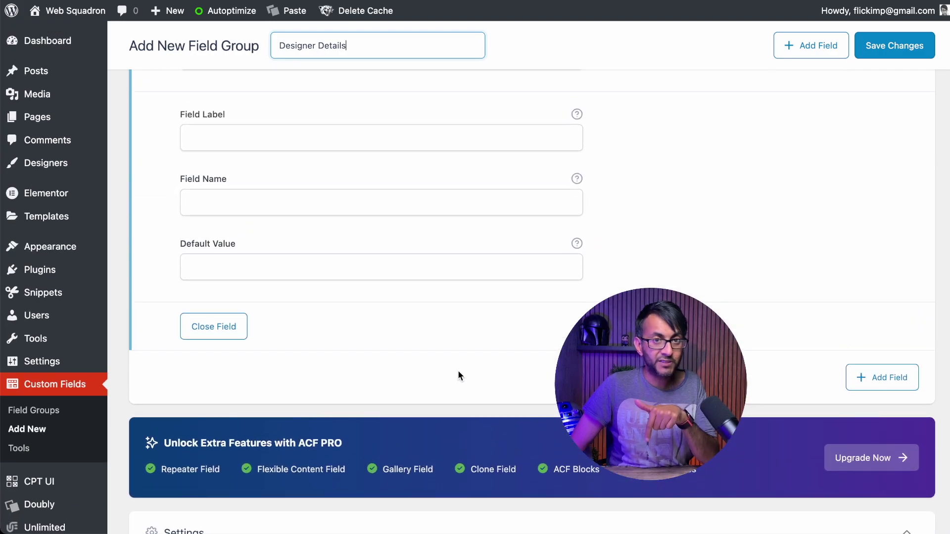
pyautogui.scroll(5, 470, 300)
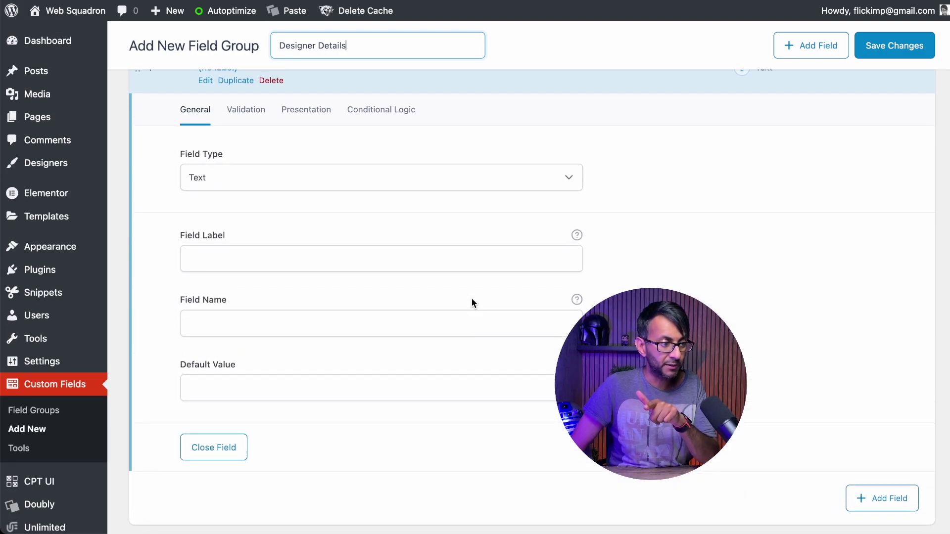
pyautogui.click(347, 225)
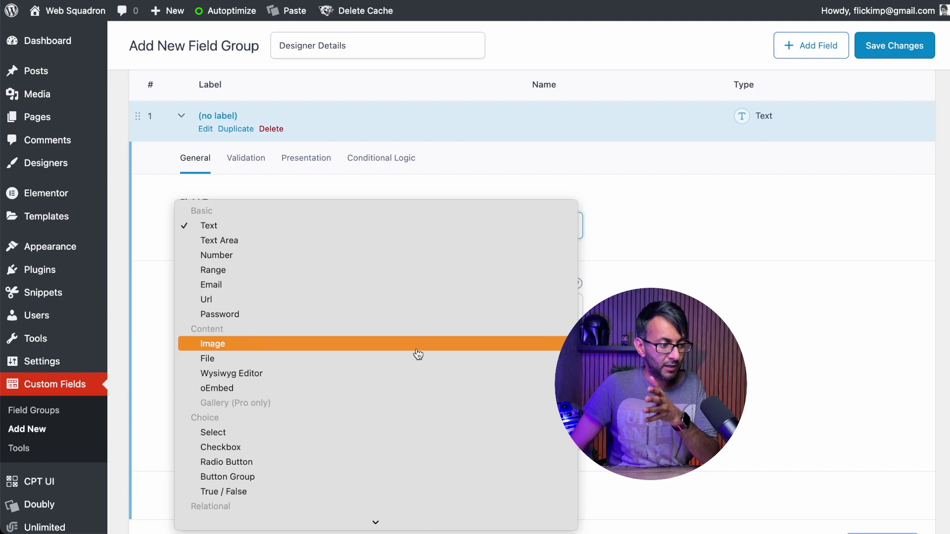
pyautogui.scroll(-3, 392, 448)
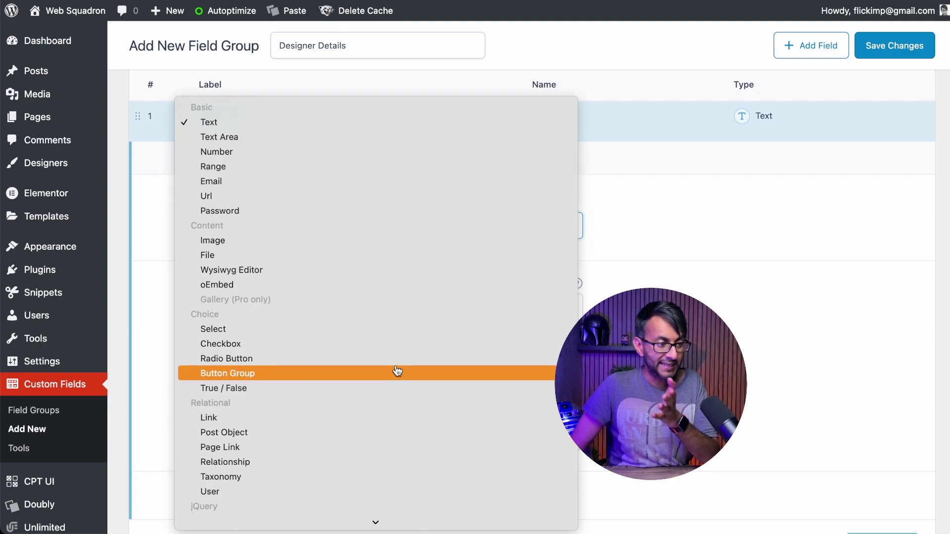
pyautogui.scroll(-1, 395, 430)
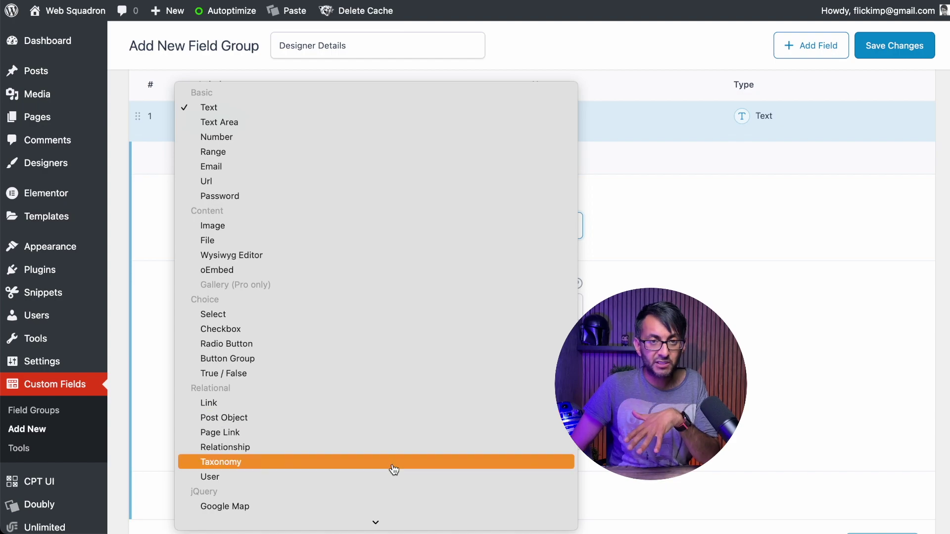
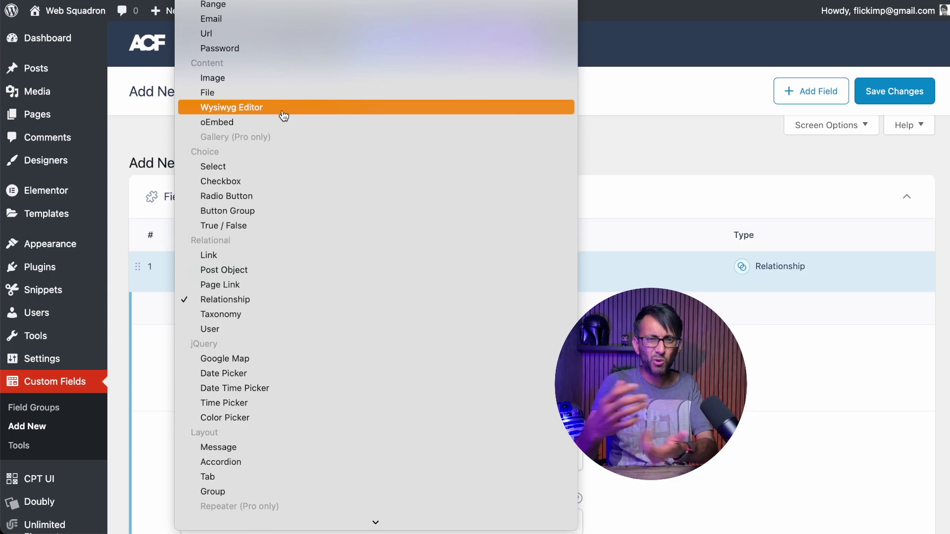
# Make the first field a Text Area with the label Description and the name description
pyautogui.click(239, 5)
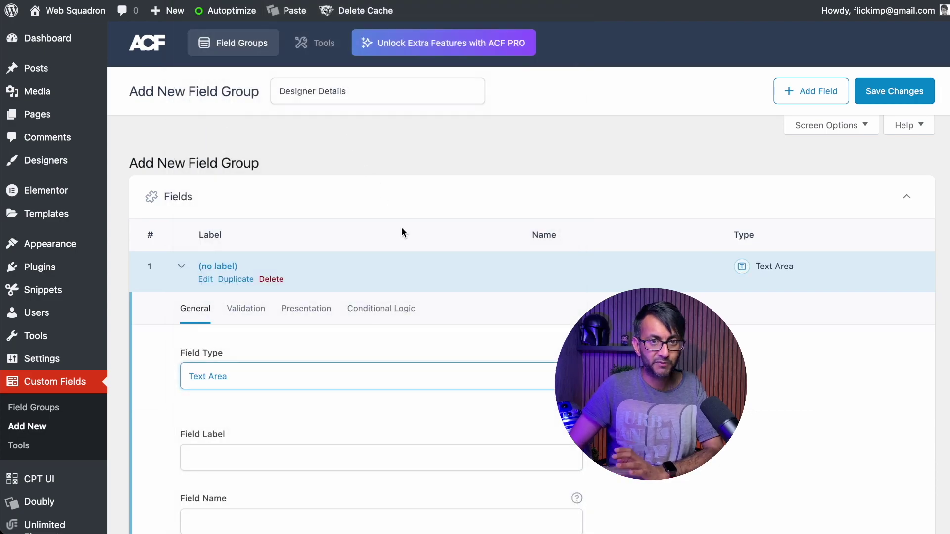
pyautogui.scroll(-3, 468, 346)
pyautogui.click(311, 306)
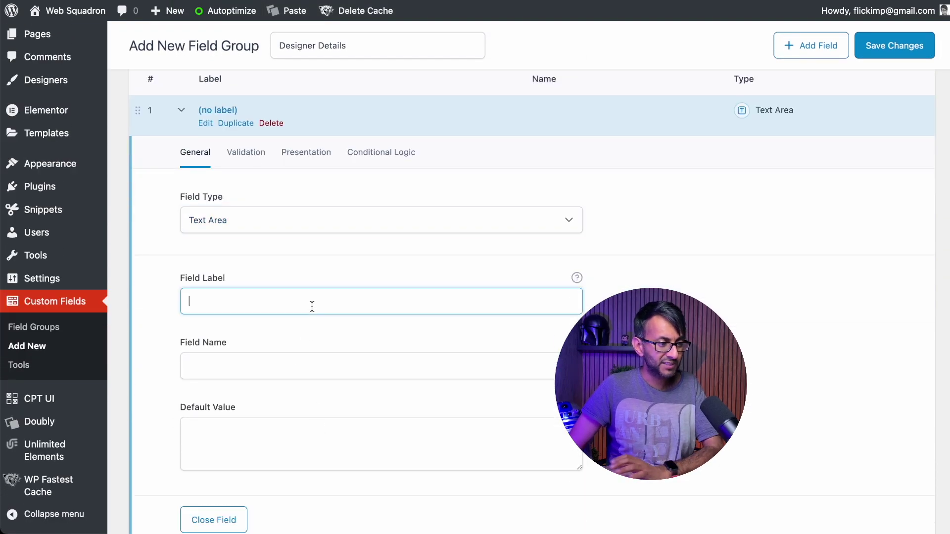
pyautogui.write('Description')
pyautogui.press('Tab')
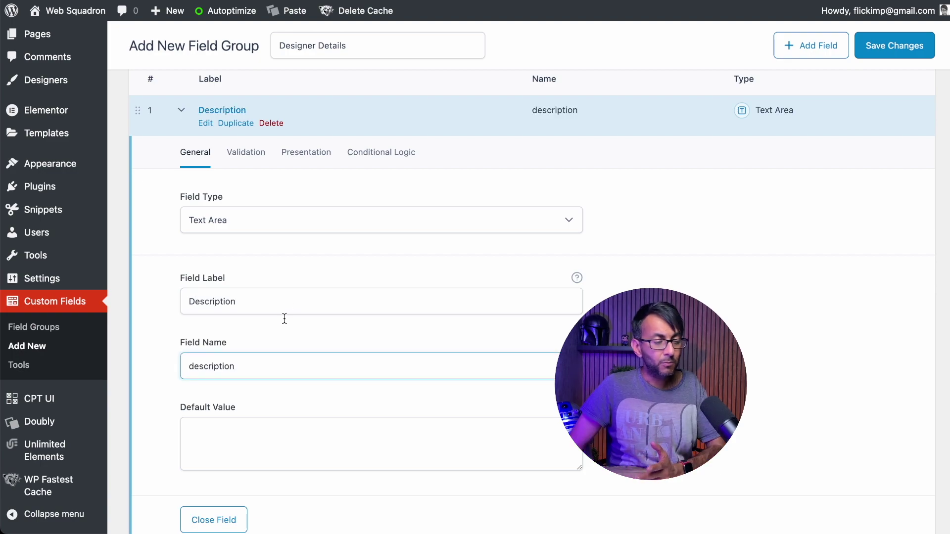
pyautogui.hotkey('shift', 'Tab')
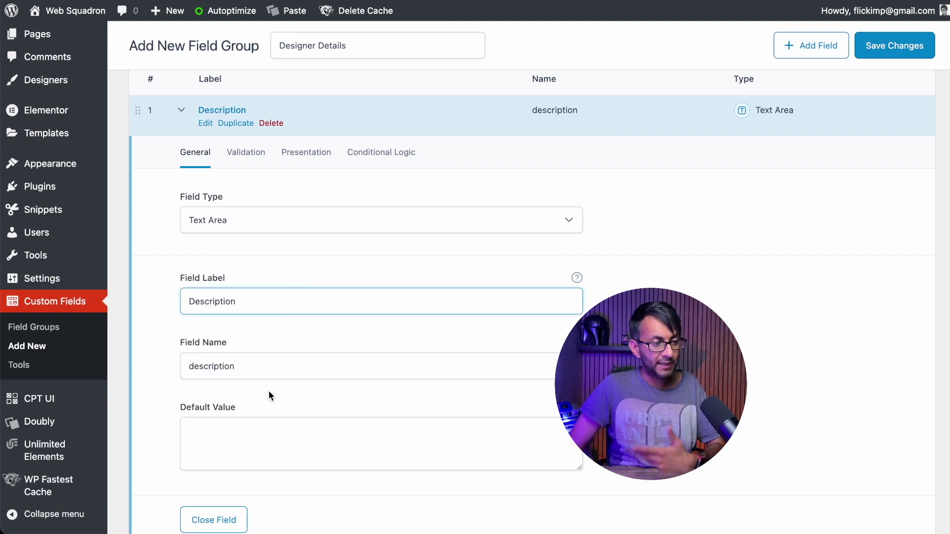
# Give the Description field the default value "Add details about yourself (up to 1000 characters)." and a character limit of 1000
pyautogui.click(257, 455)
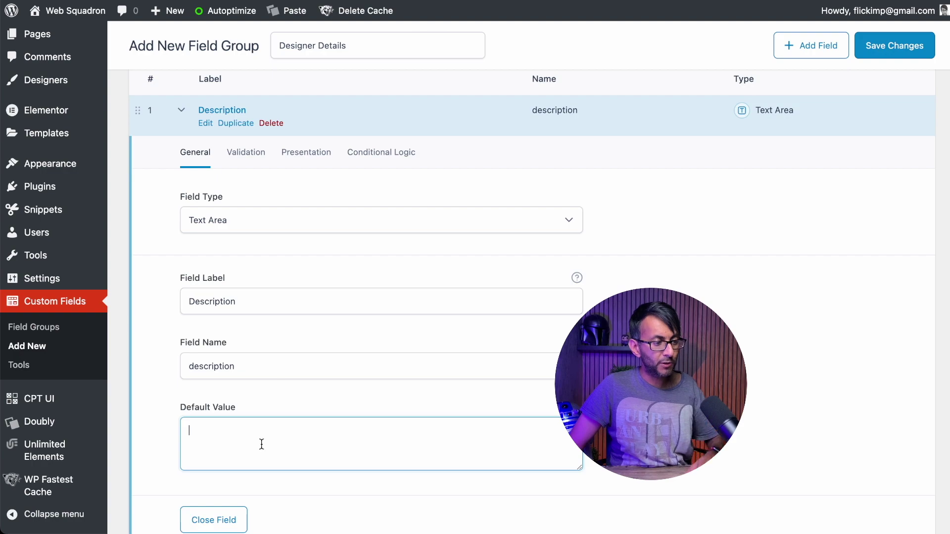
pyautogui.scroll(-1, 261, 443)
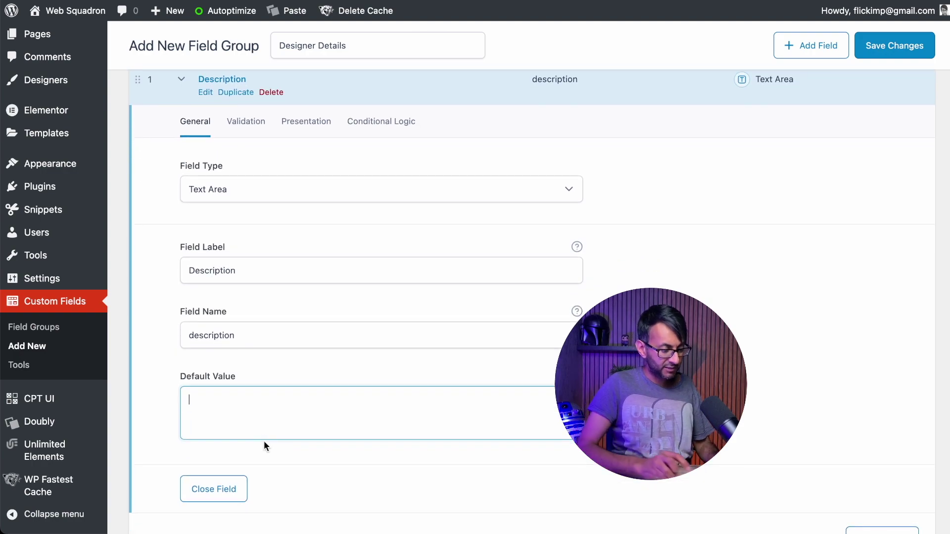
pyautogui.write('Add details about yourself (up to 1000 characters).')
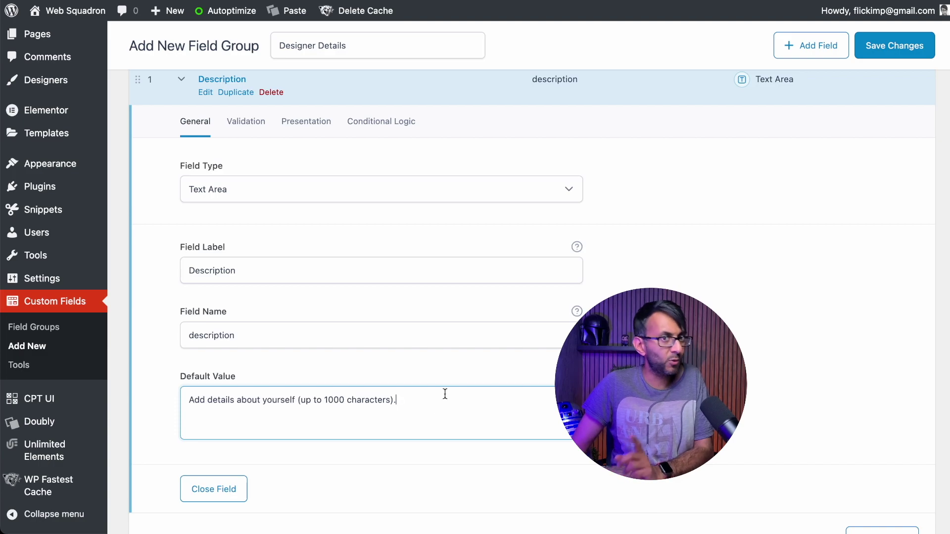
pyautogui.click(258, 133)
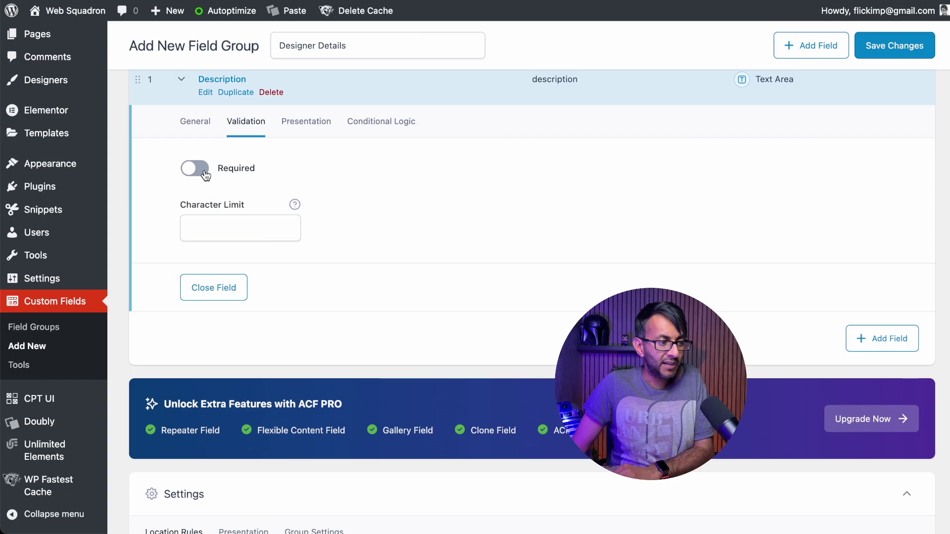
pyautogui.click(211, 230)
pyautogui.write('1000')
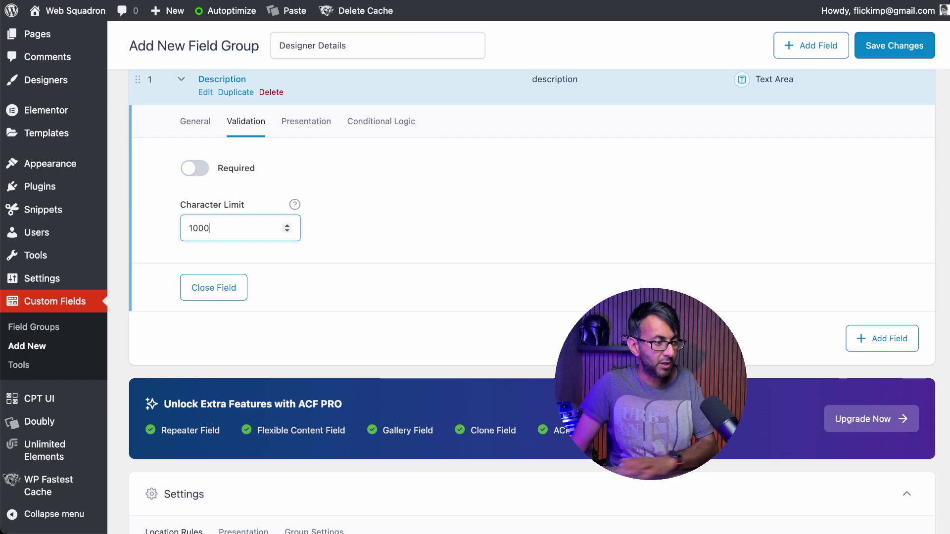
# Review the Description field's presentation options, including the new-line formatting choices, and its conditional logic setting
pyautogui.click(312, 126)
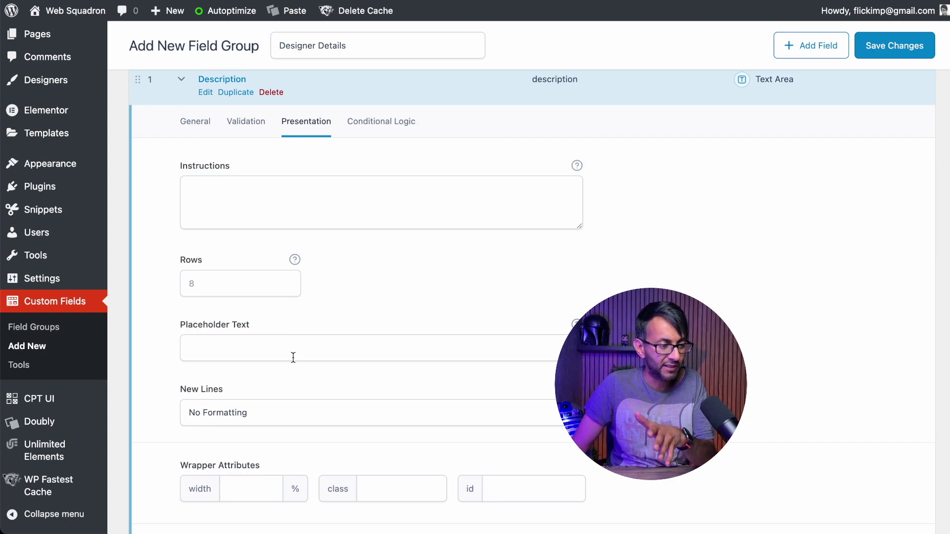
pyautogui.click(327, 414)
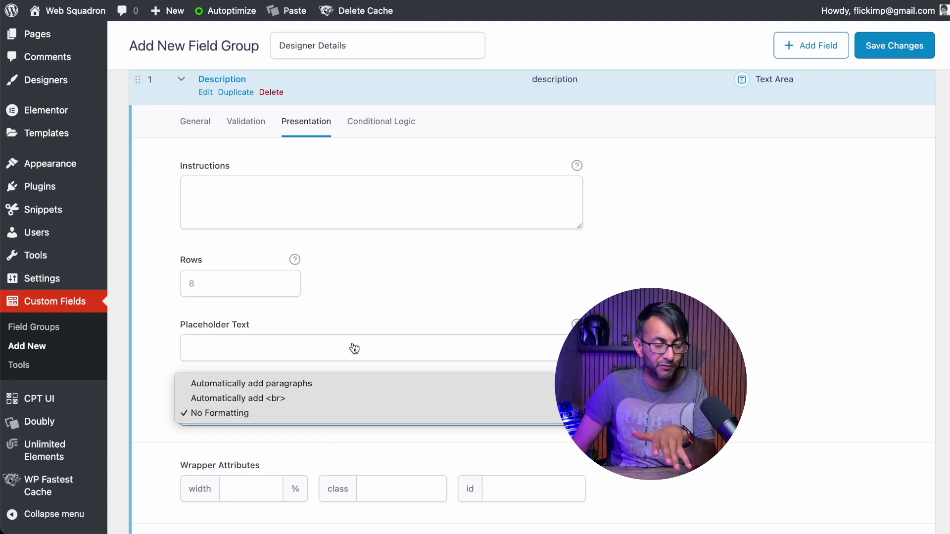
pyautogui.click(380, 124)
pyautogui.click(383, 124)
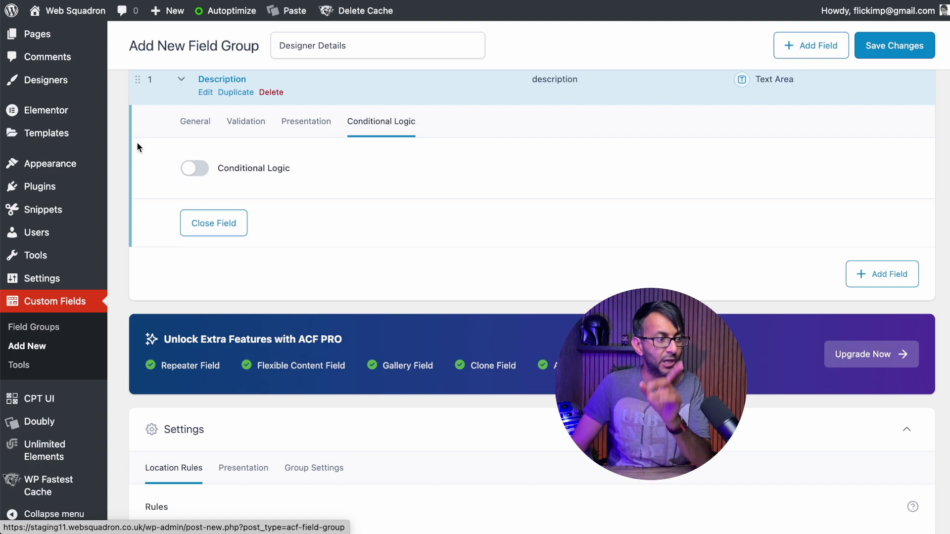
pyautogui.click(195, 121)
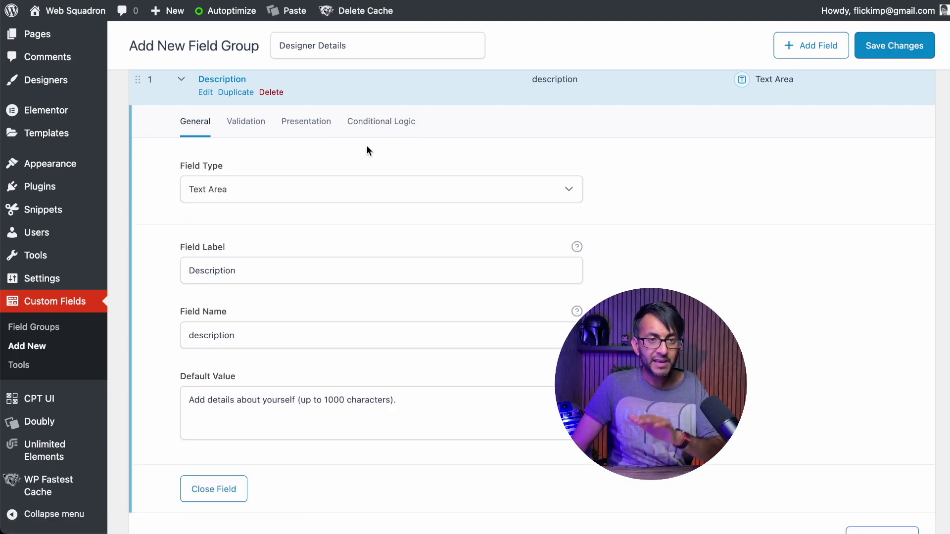
# Add a second field of type Number with the label Telephone Number and the name telephone_number, leaving its default value empty
pyautogui.scroll(3, 282, 162)
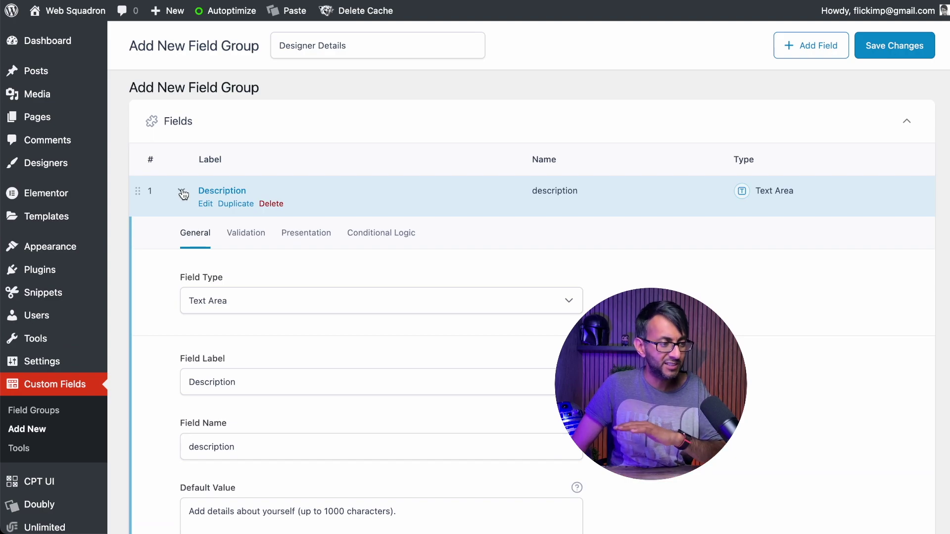
pyautogui.click(183, 193)
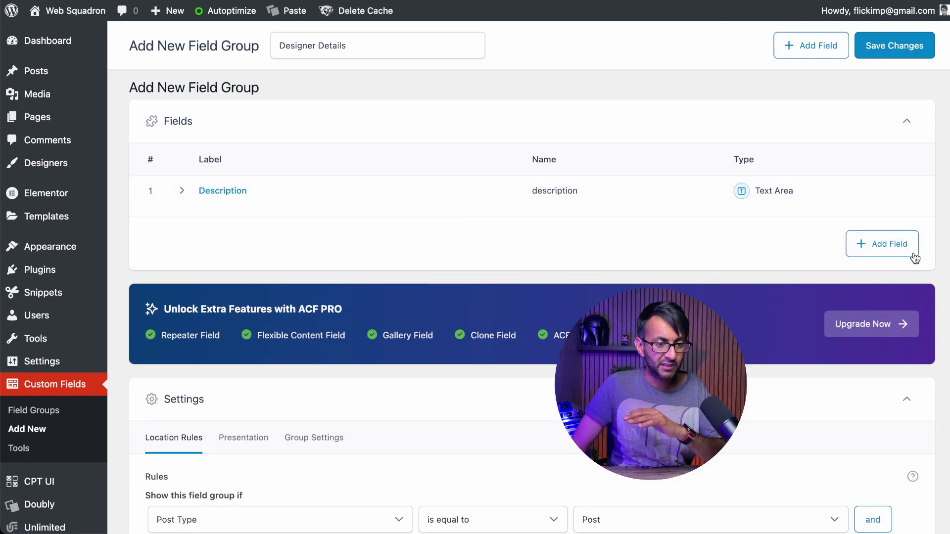
pyautogui.click(914, 257)
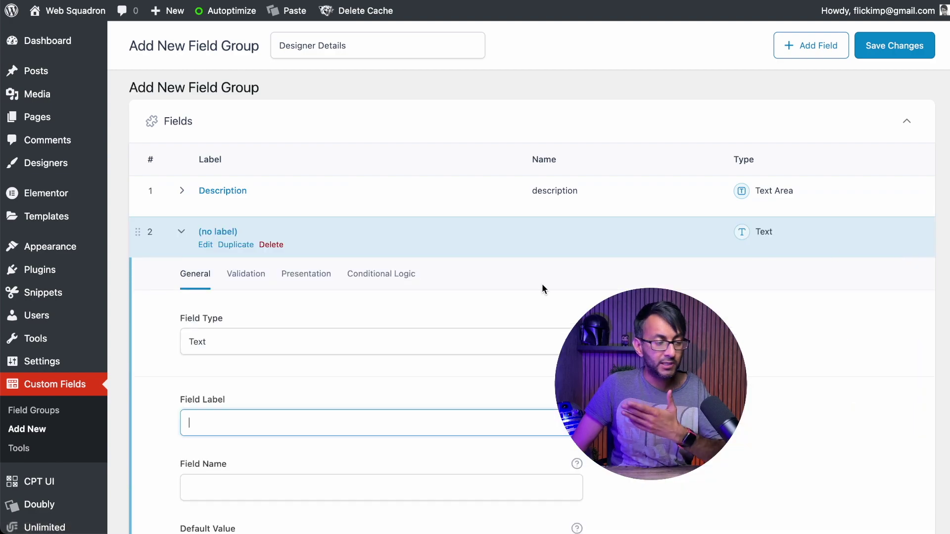
pyautogui.click(284, 342)
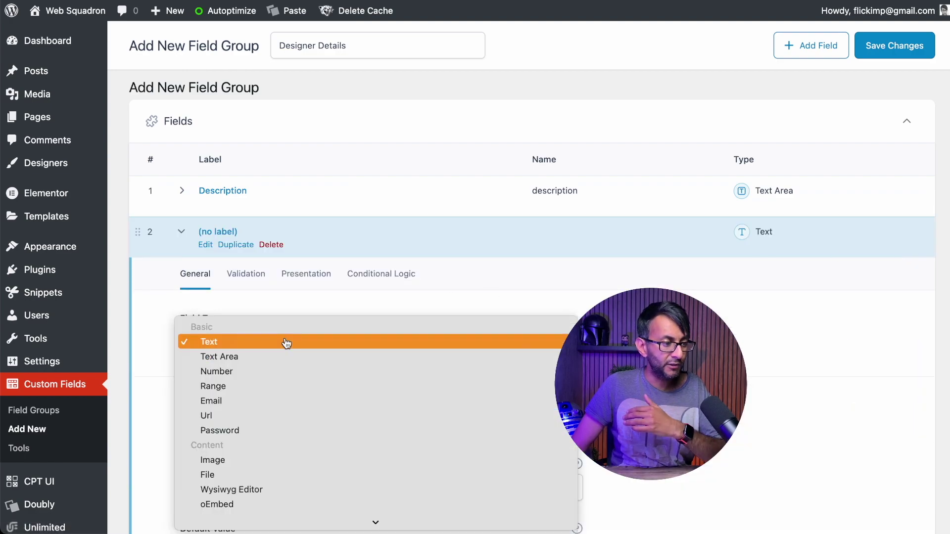
pyautogui.click(290, 371)
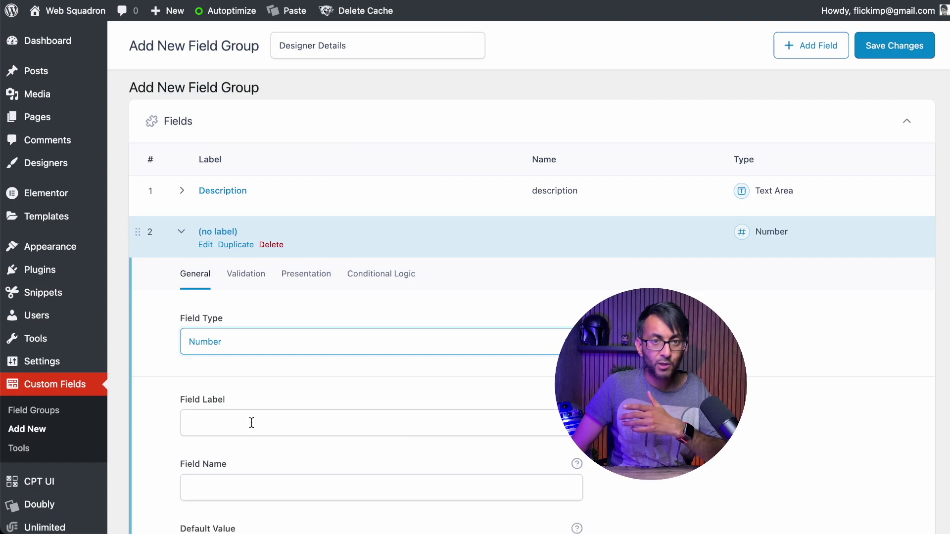
pyautogui.click(251, 423)
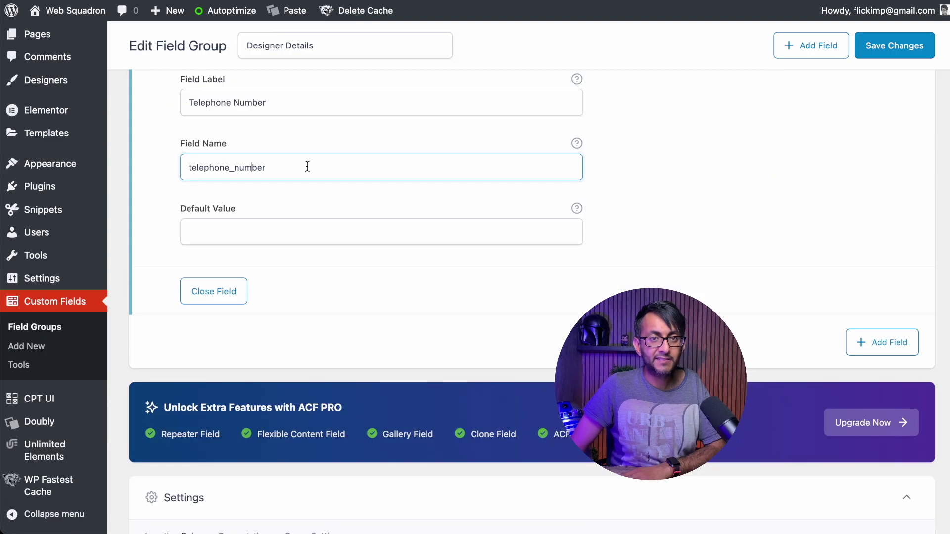
pyautogui.click(261, 228)
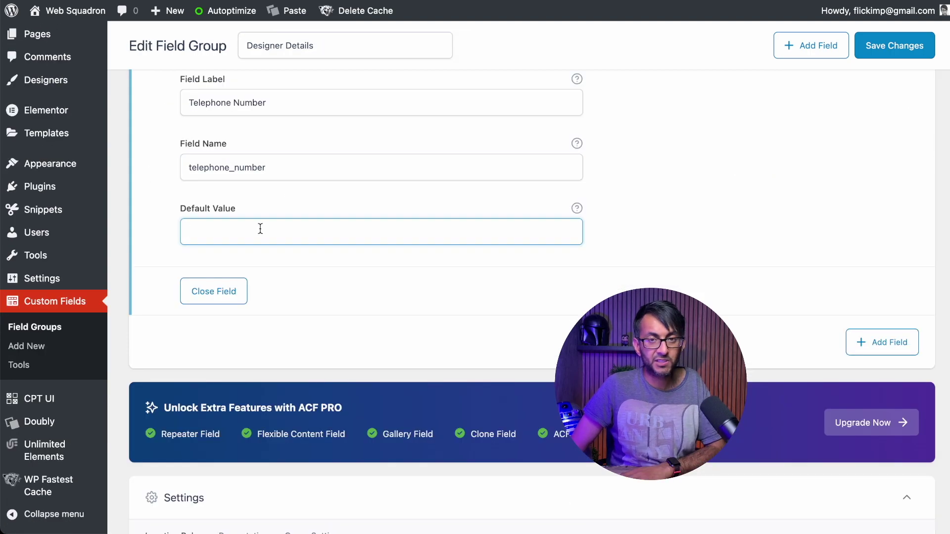
pyautogui.scroll(-1, 406, 258)
pyautogui.scroll(2, 406, 259)
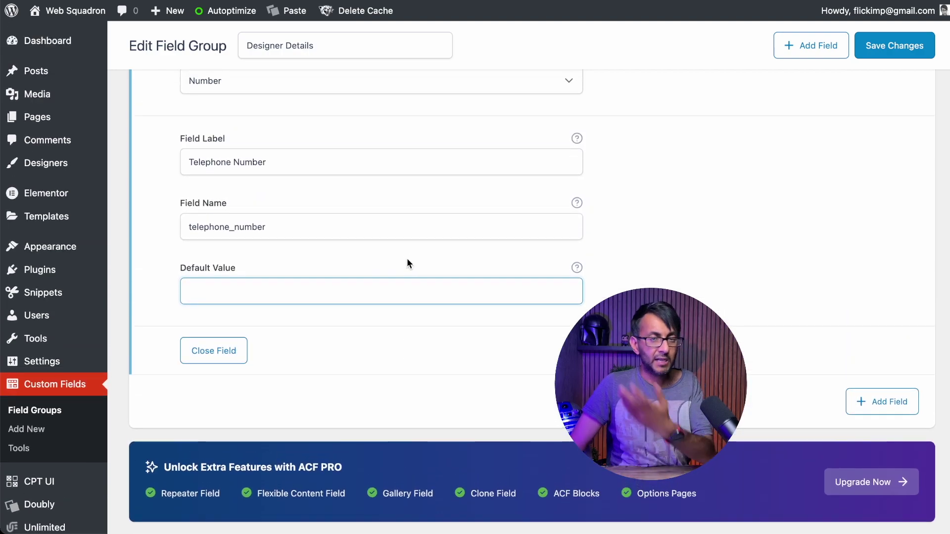
pyautogui.scroll(2, 406, 262)
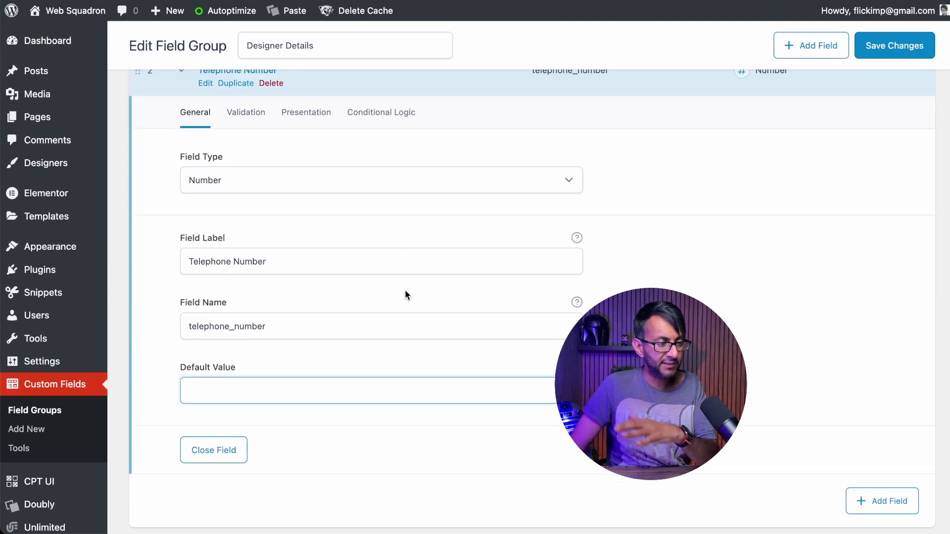
pyautogui.scroll(2, 315, 251)
pyautogui.click(182, 172)
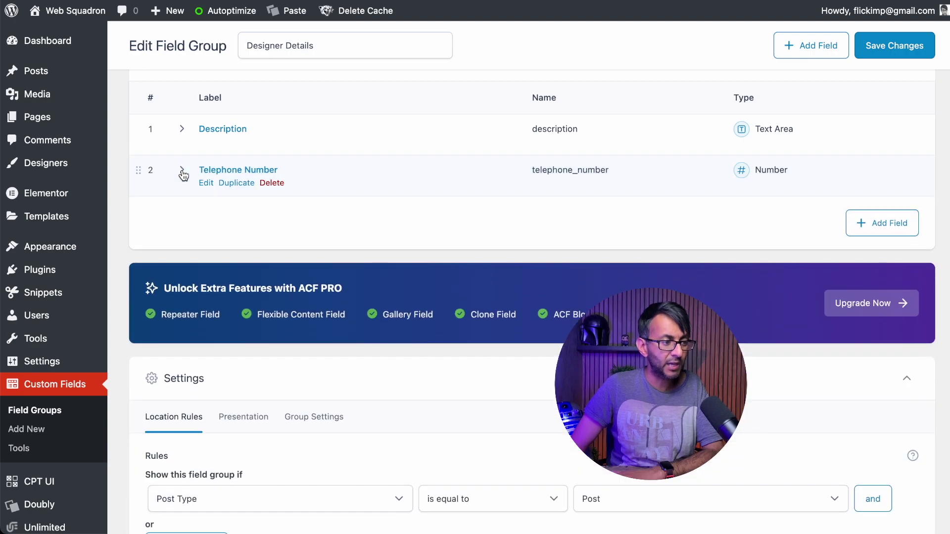
# Add a third field of type Email with the label Email and the name email
pyautogui.click(873, 223)
pyautogui.click(314, 322)
pyautogui.click(316, 381)
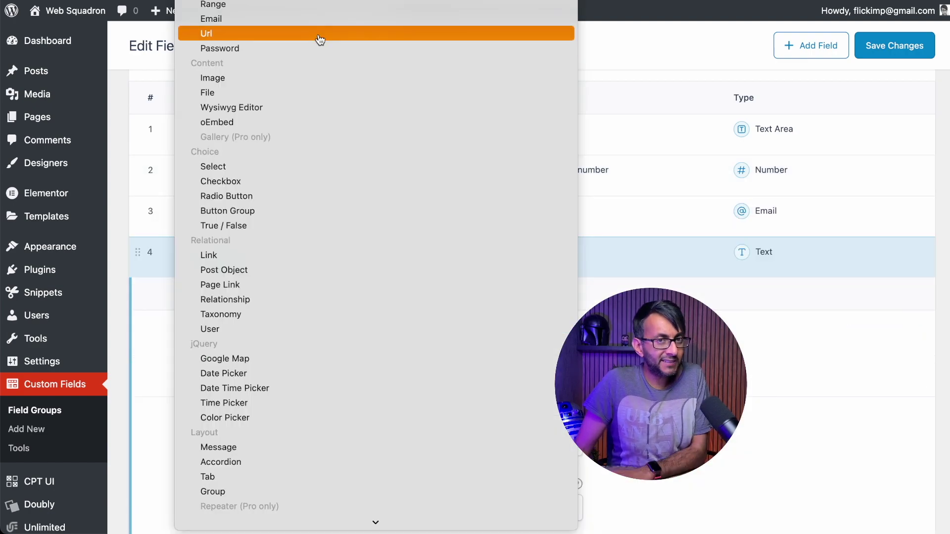
# Make the fourth field a Url field with the label Website and the name website
pyautogui.click(319, 38)
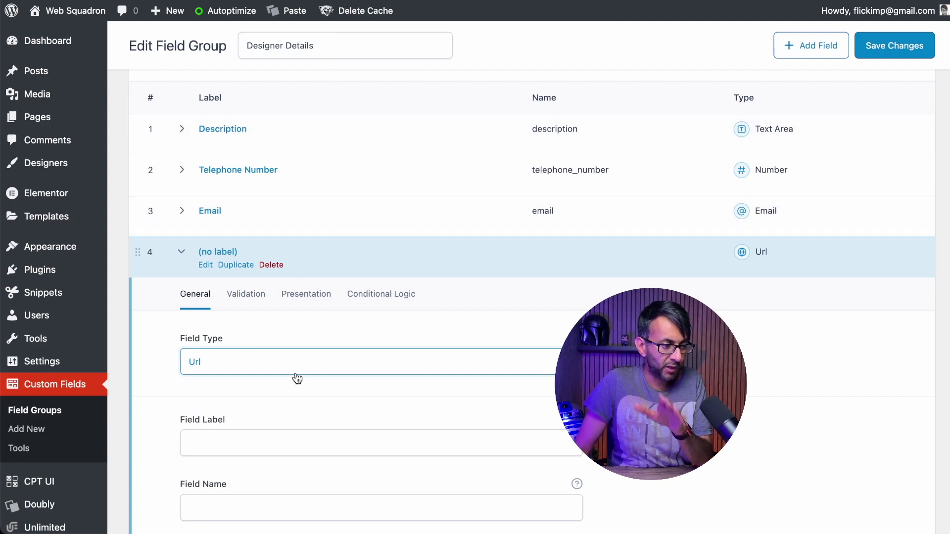
pyautogui.scroll(-2, 312, 411)
pyautogui.click(318, 396)
pyautogui.write('Website')
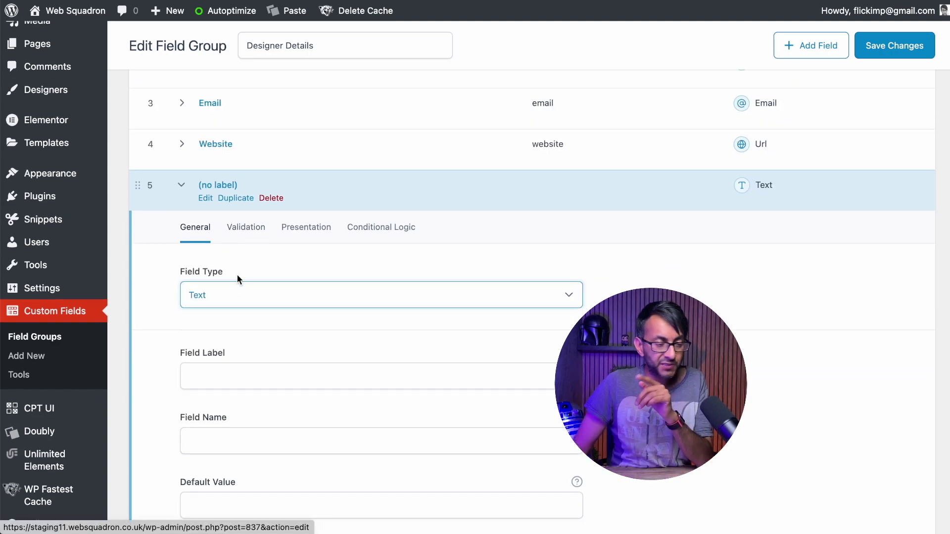
# Make the fifth field a Taxonomy field that uses the Page Builder taxonomy
pyautogui.click(244, 294)
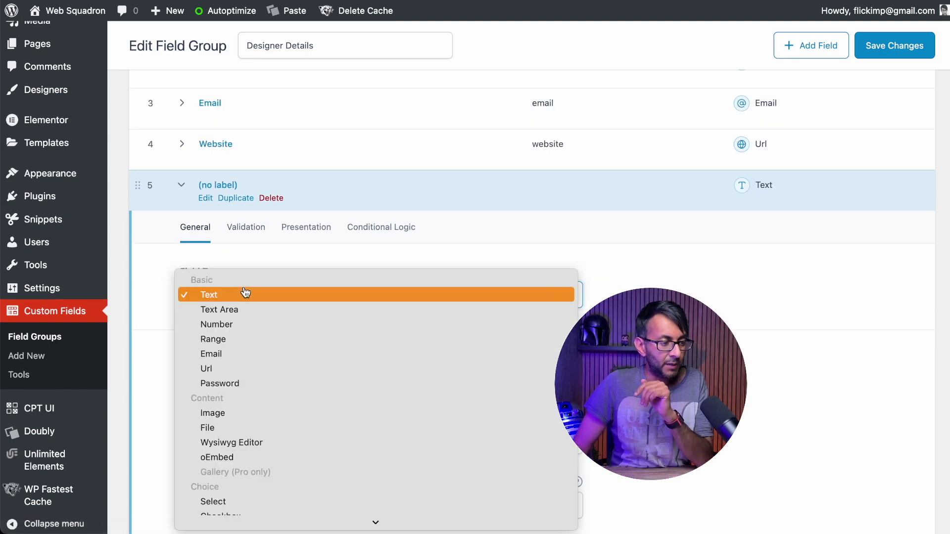
pyautogui.scroll(-5, 350, 517)
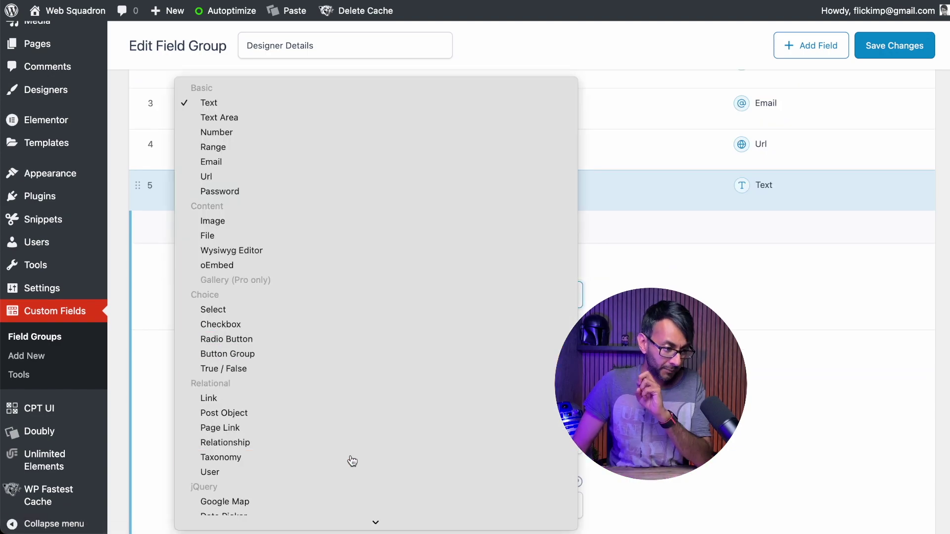
pyautogui.click(350, 518)
pyautogui.scroll(-6, 507, 411)
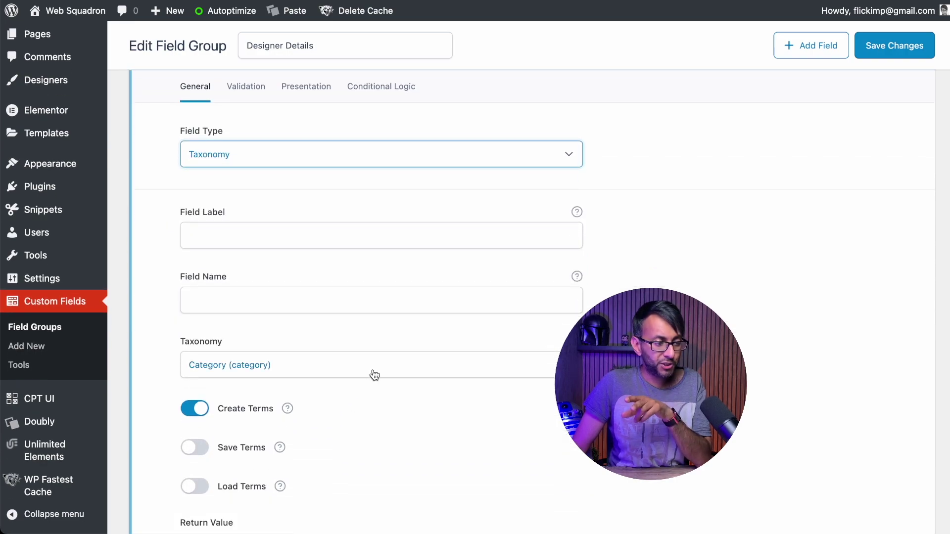
pyautogui.click(373, 372)
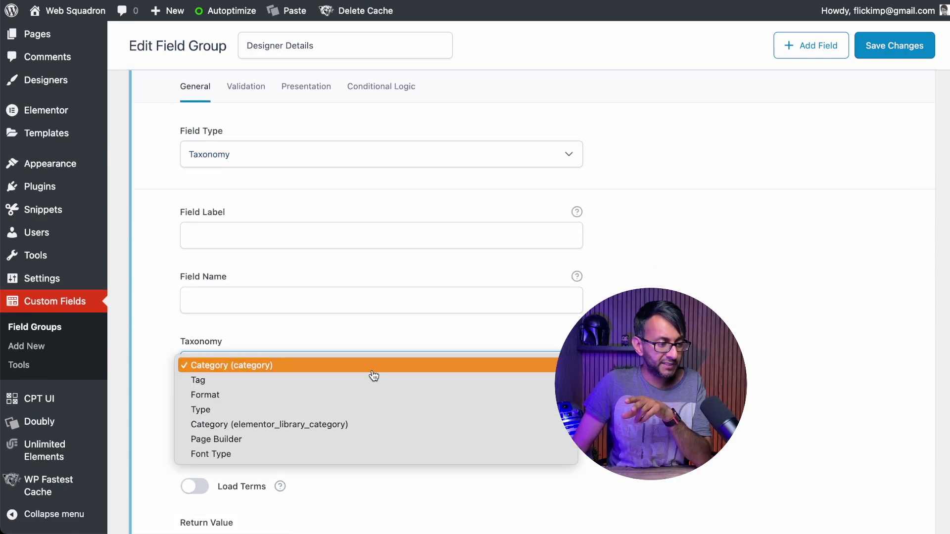
pyautogui.click(324, 441)
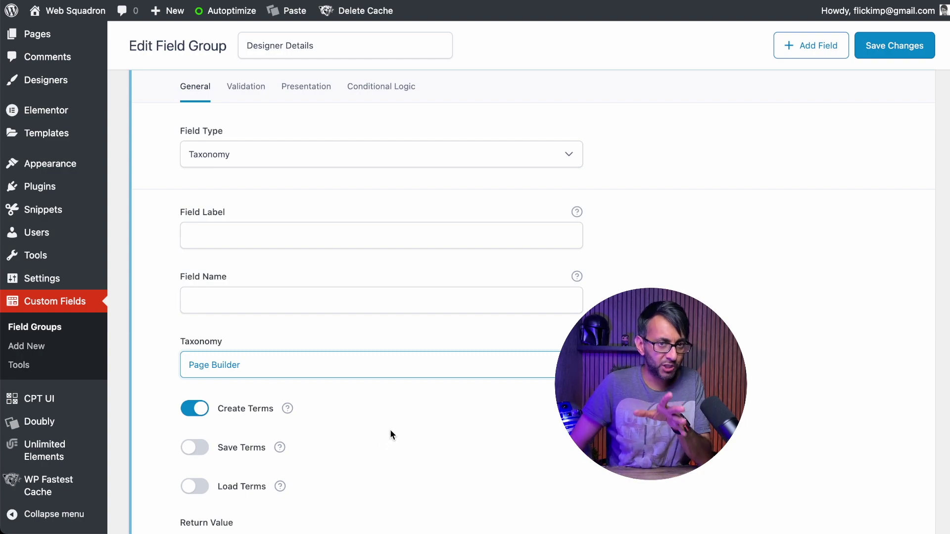
# Review the taxonomy field's term, return value and appearance options, keeping the appearance as Checkbox
pyautogui.scroll(-5, 390, 430)
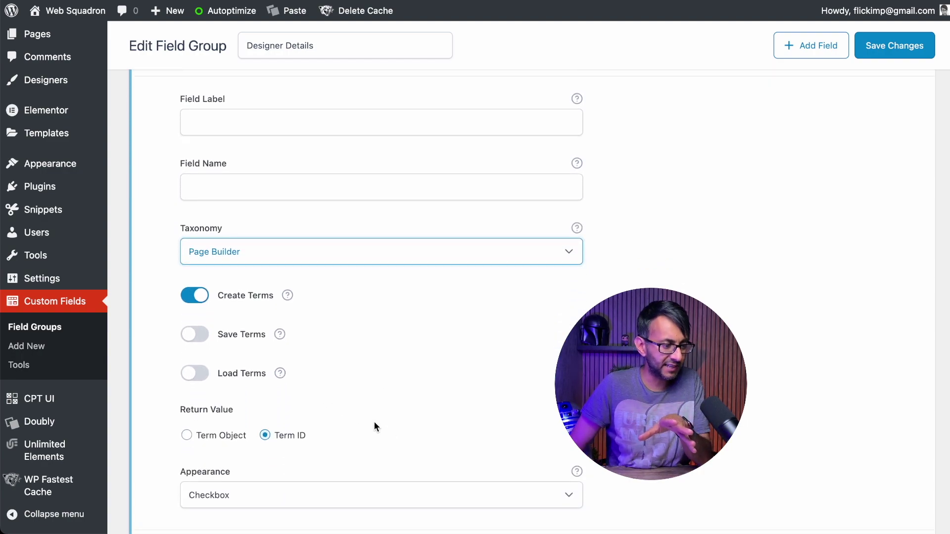
pyautogui.click(462, 496)
pyautogui.scroll(-1, 462, 498)
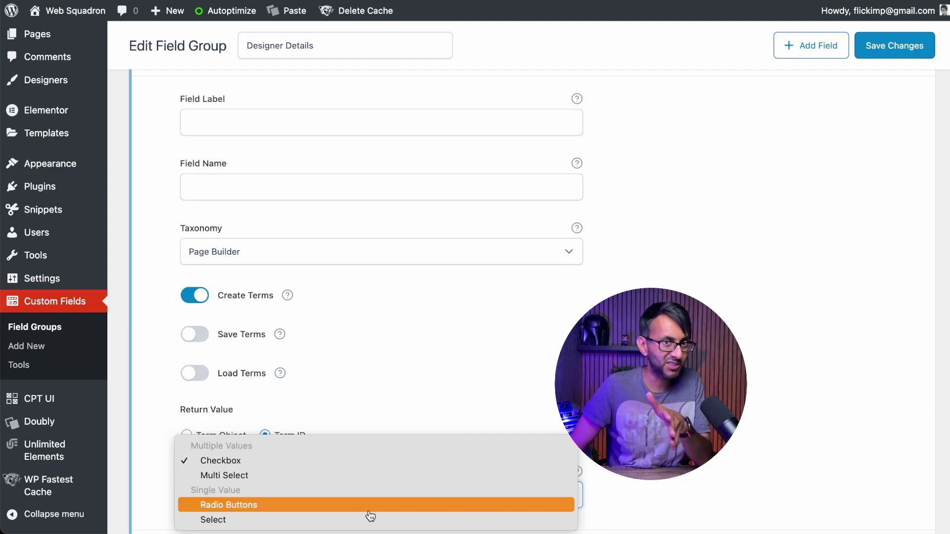
pyautogui.click(337, 463)
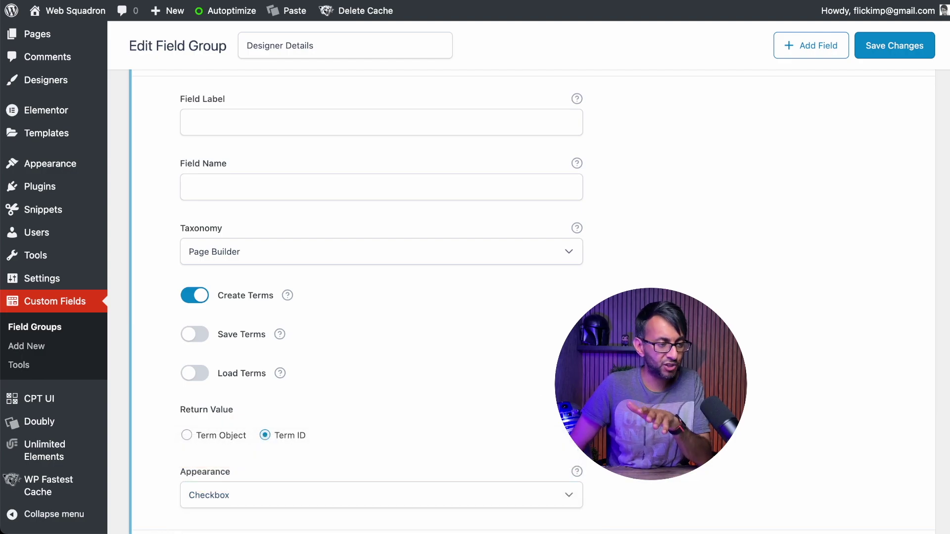
# Give the taxonomy field the label Page Builder and the name page_builder
pyautogui.scroll(10, 328, 442)
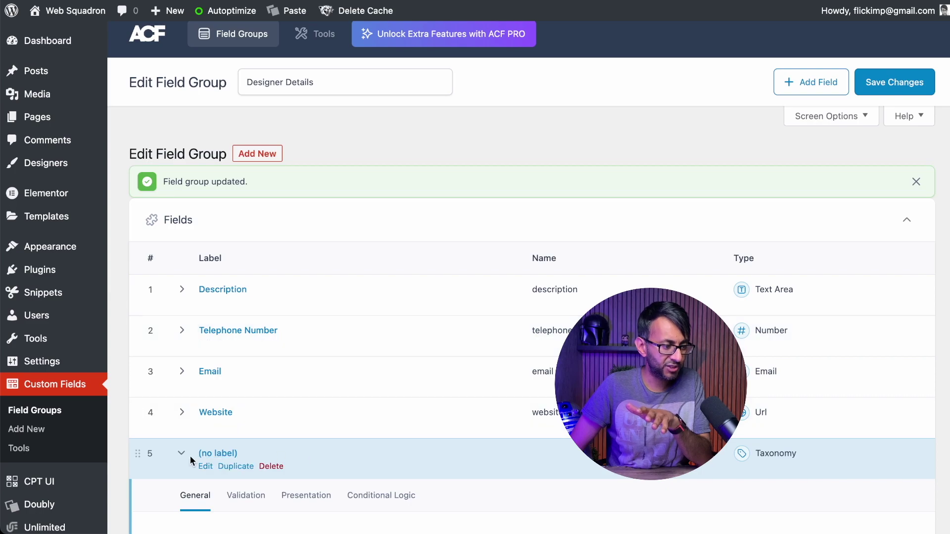
pyautogui.click(220, 453)
pyautogui.click(182, 451)
pyautogui.scroll(-8, 340, 452)
pyautogui.click(235, 264)
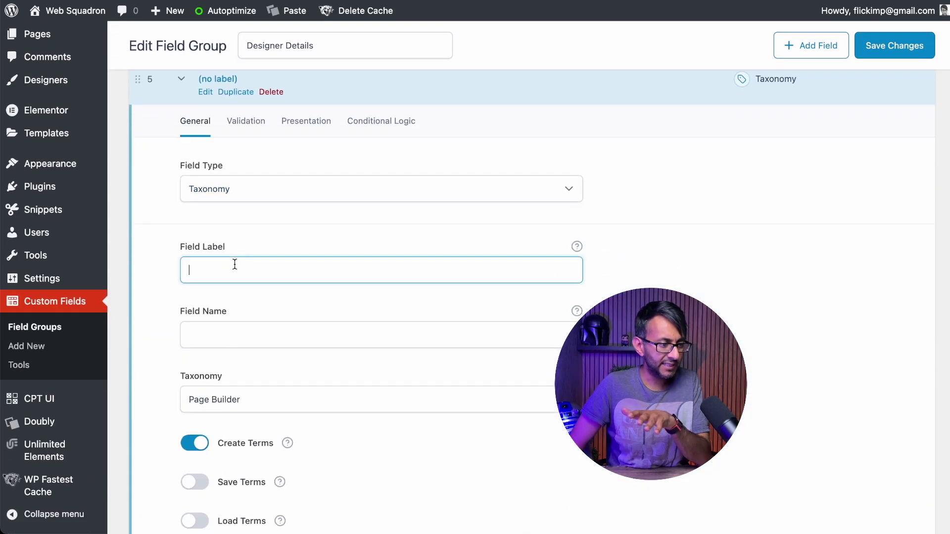
pyautogui.write('Page Build')
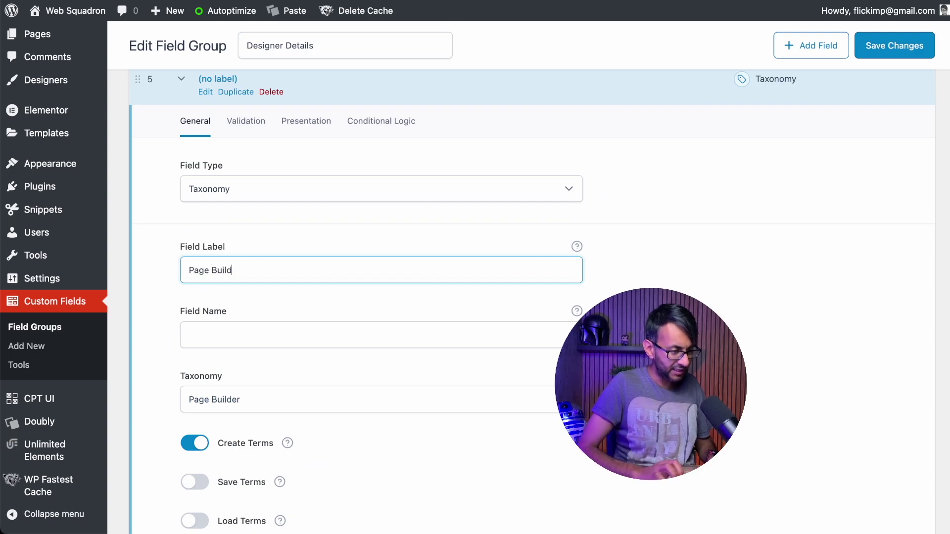
pyautogui.write('er')
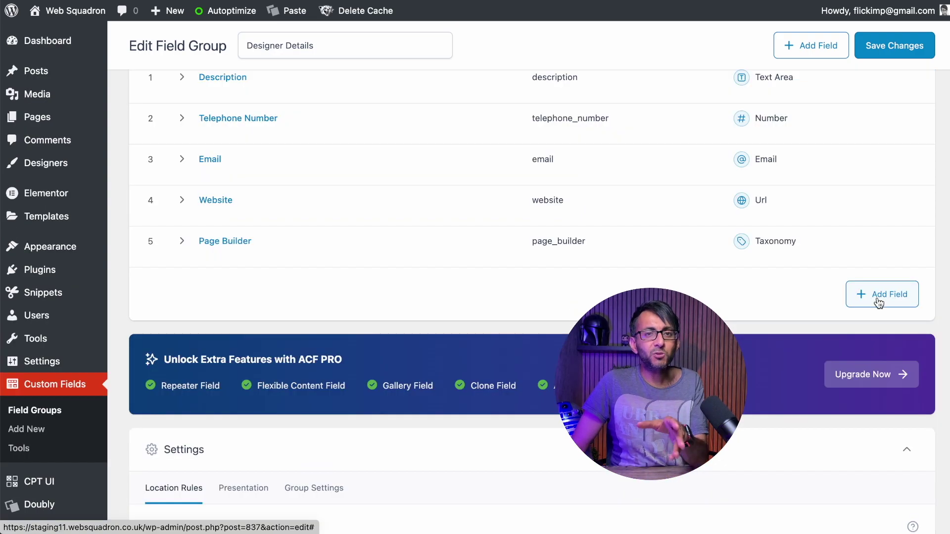
# Add a sixth field of type Image, checking the other available field types and keeping Image
pyautogui.click(846, 296)
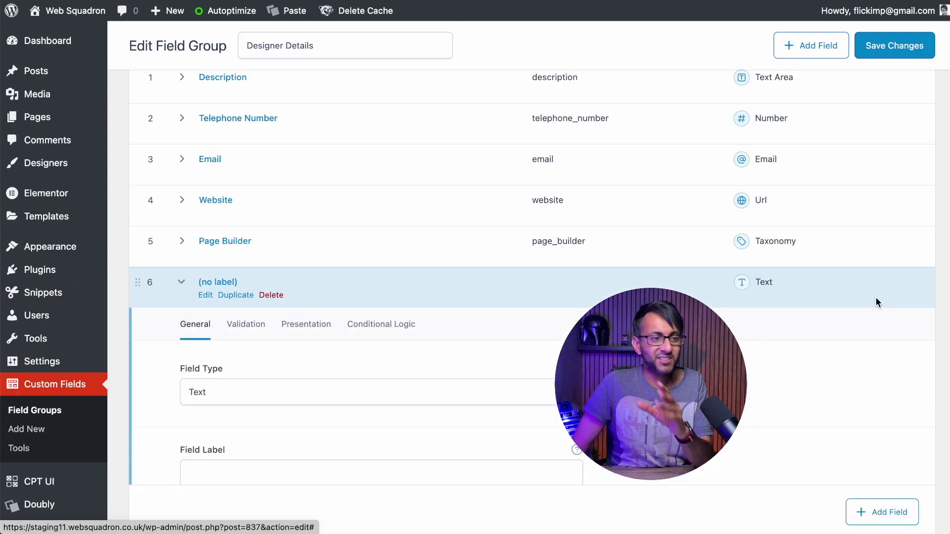
pyautogui.click(252, 394)
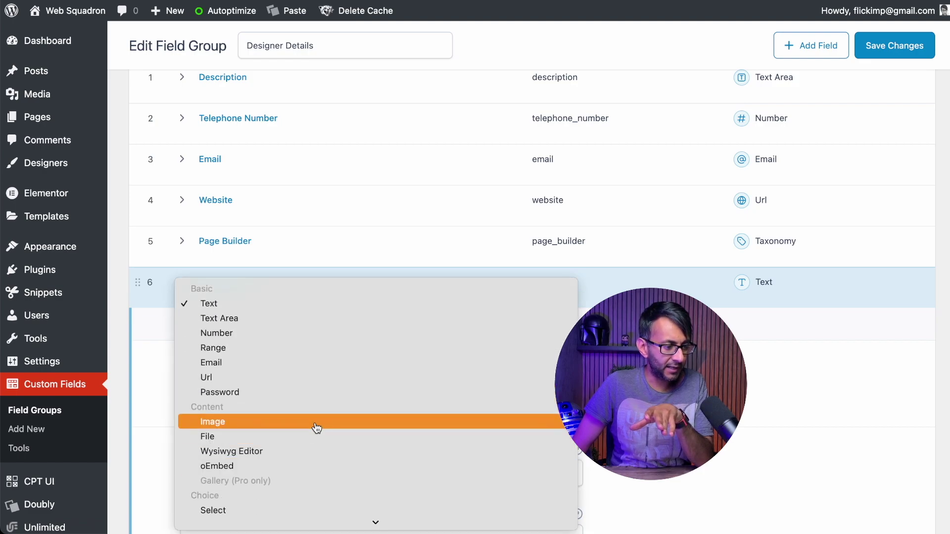
pyautogui.click(317, 422)
pyautogui.scroll(-3, 317, 346)
pyautogui.click(282, 223)
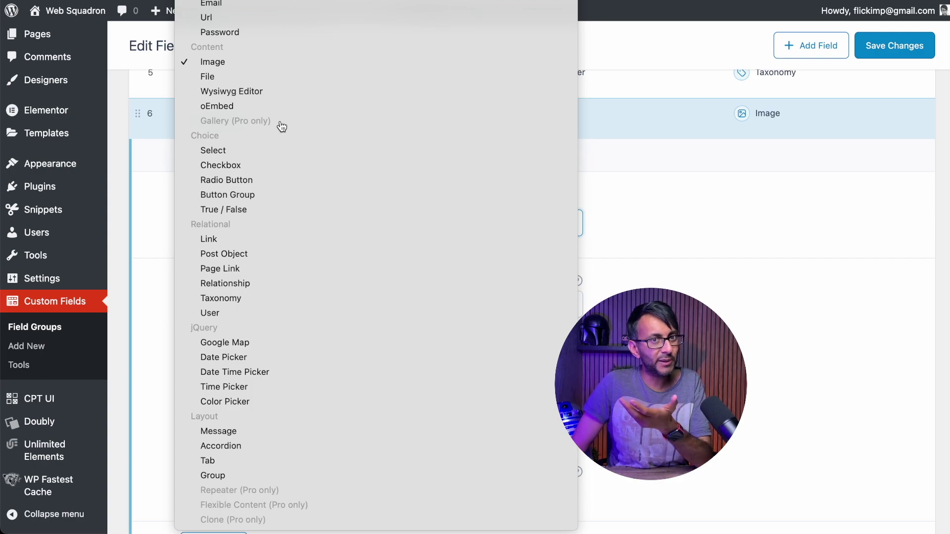
pyautogui.click(248, 62)
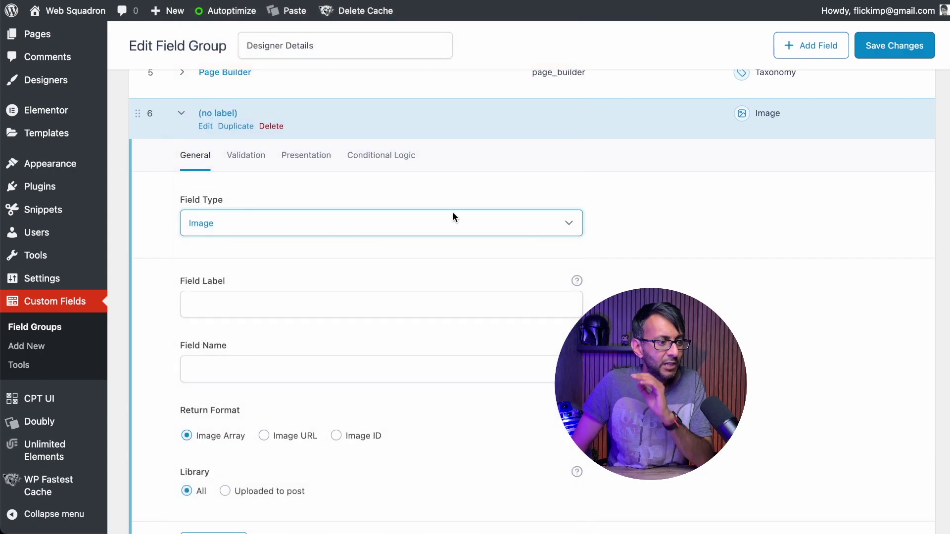
# Give the Image field the label Cover Image and the name cover_image
pyautogui.click(315, 305)
pyautogui.write('Cov')
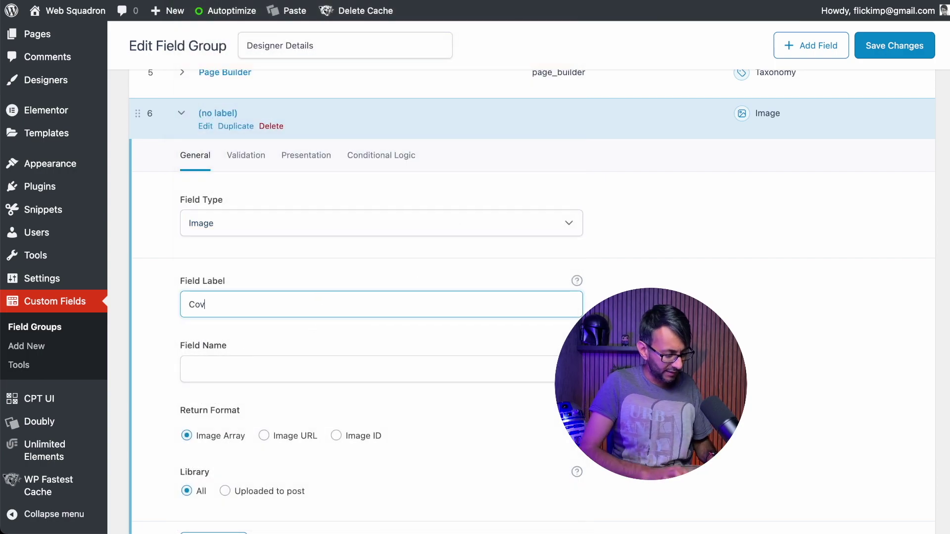
pyautogui.write('ert Image')
pyautogui.press('Tab')
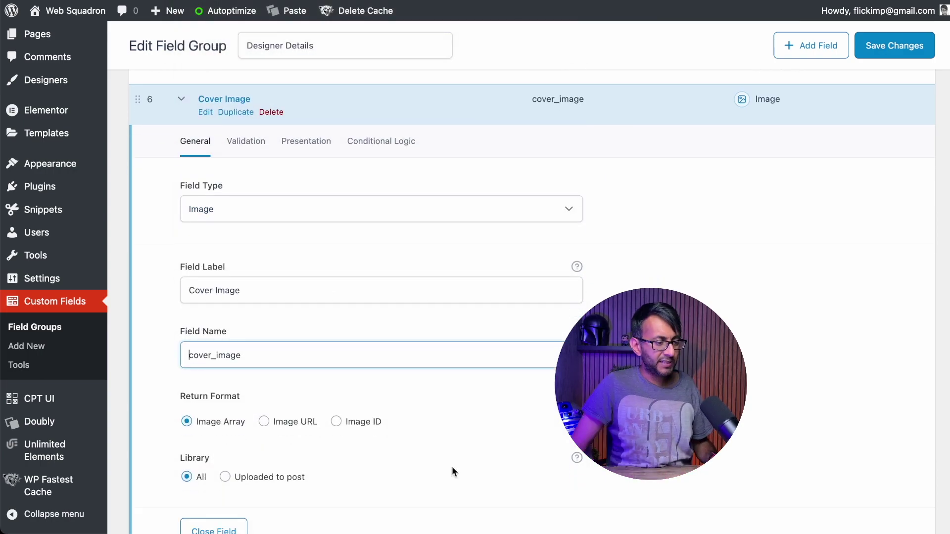
# Try the Uploaded to post library restriction on the Cover Image field, and switch the library back to All
pyautogui.scroll(-5, 346, 382)
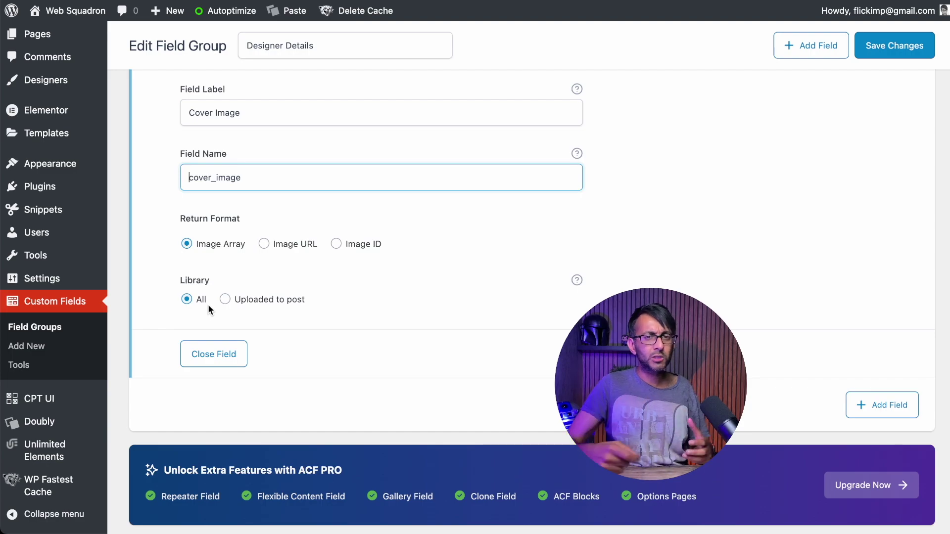
pyautogui.click(226, 300)
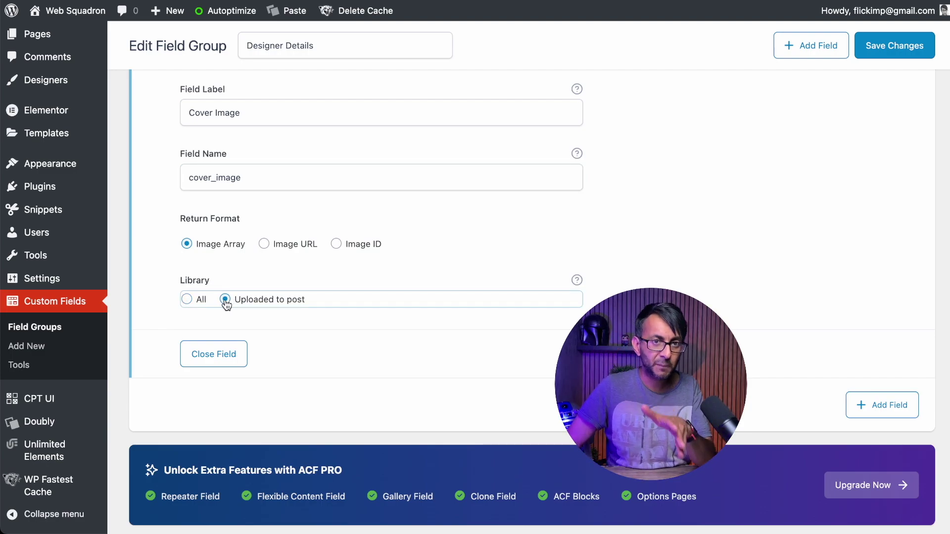
pyautogui.click(187, 299)
pyautogui.scroll(10, 507, 318)
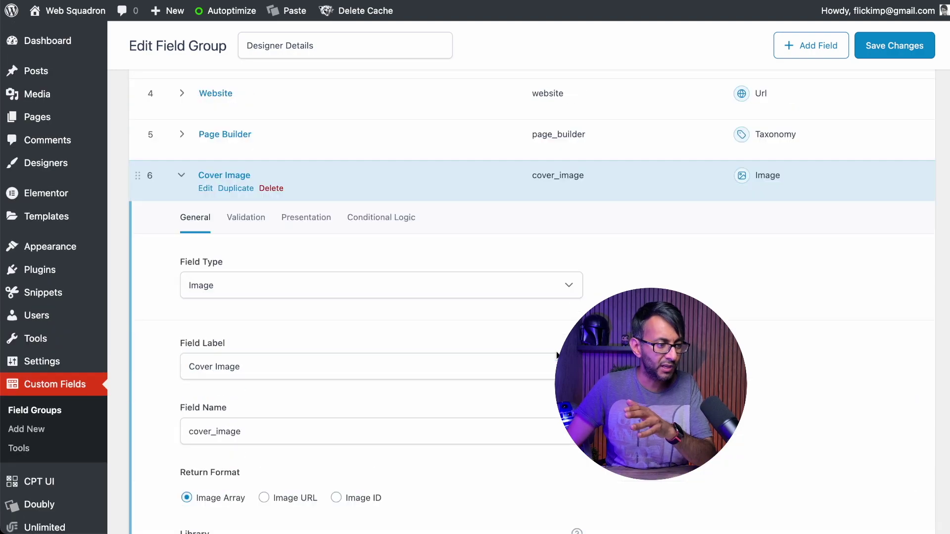
pyautogui.scroll(-8, 533, 332)
pyautogui.scroll(7, 494, 341)
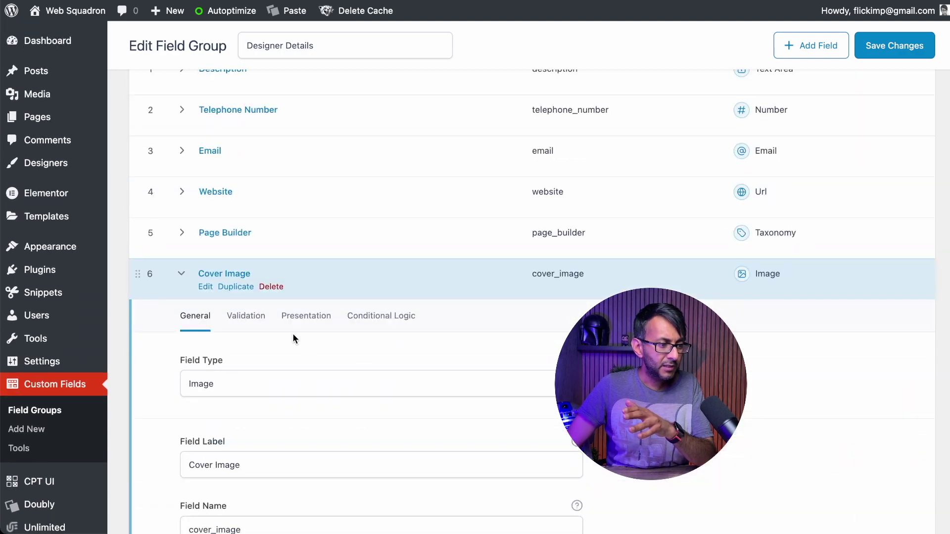
# Review the validation options of the Cover Image field, including size limits and allowed file types, and collapse the field
pyautogui.click(245, 313)
pyautogui.scroll(-4, 475, 368)
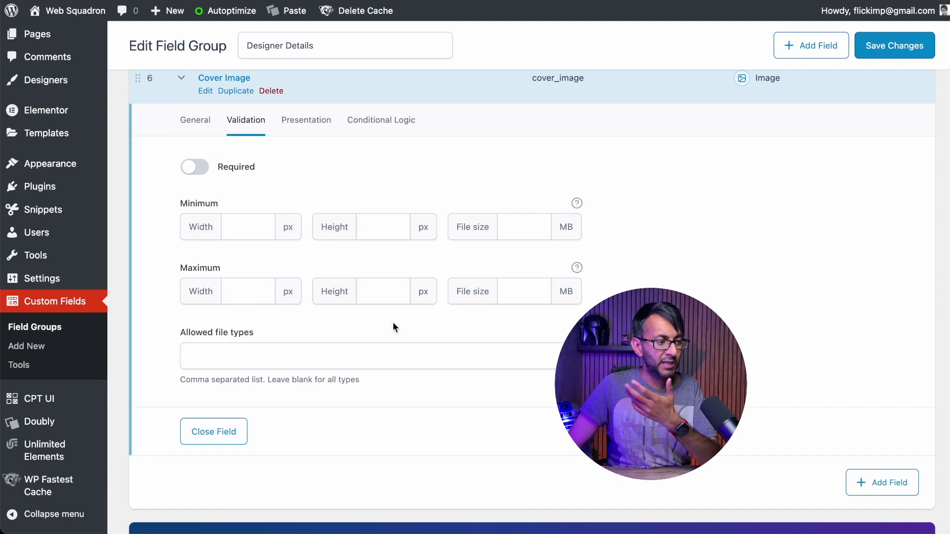
pyautogui.click(293, 359)
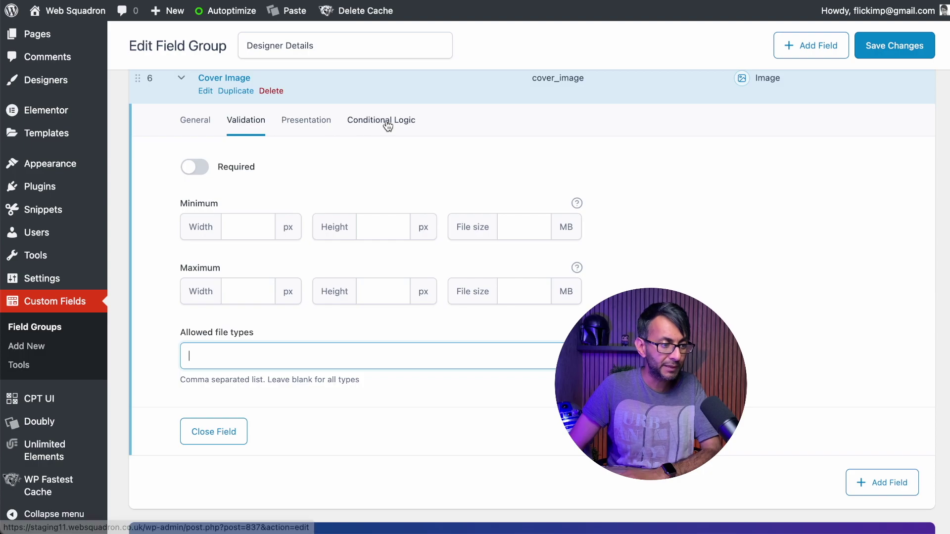
pyautogui.scroll(3, 277, 218)
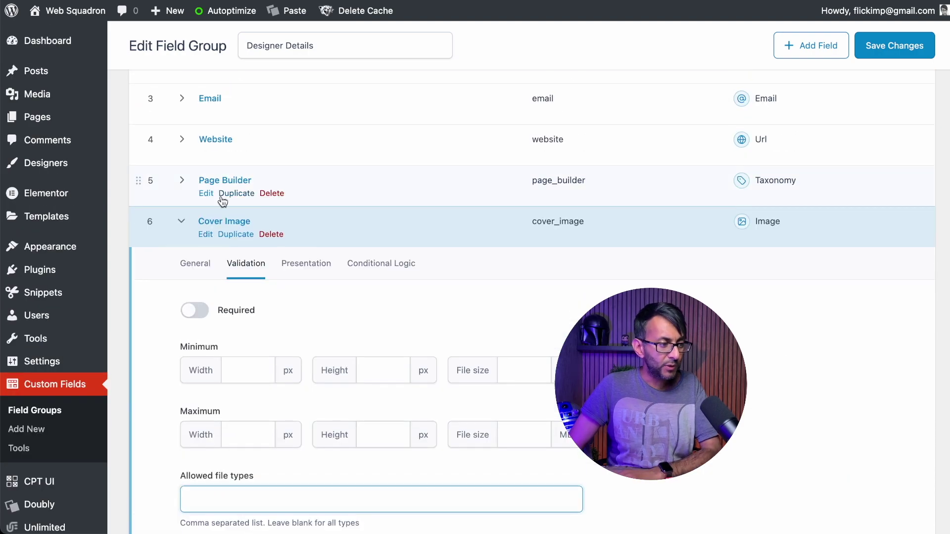
pyautogui.click(181, 222)
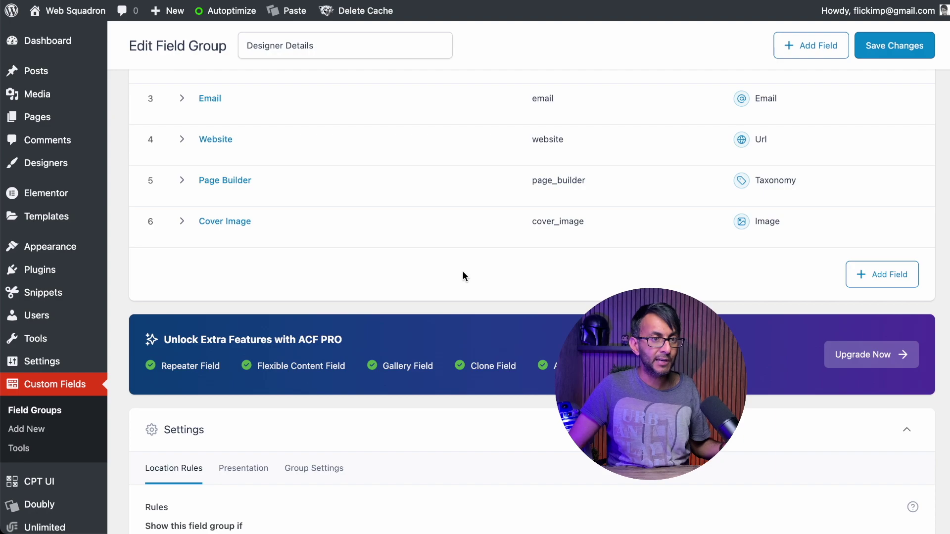
# Duplicate the Cover Image field and give the copy the label Example Website 1
pyautogui.moveTo(394, 245)
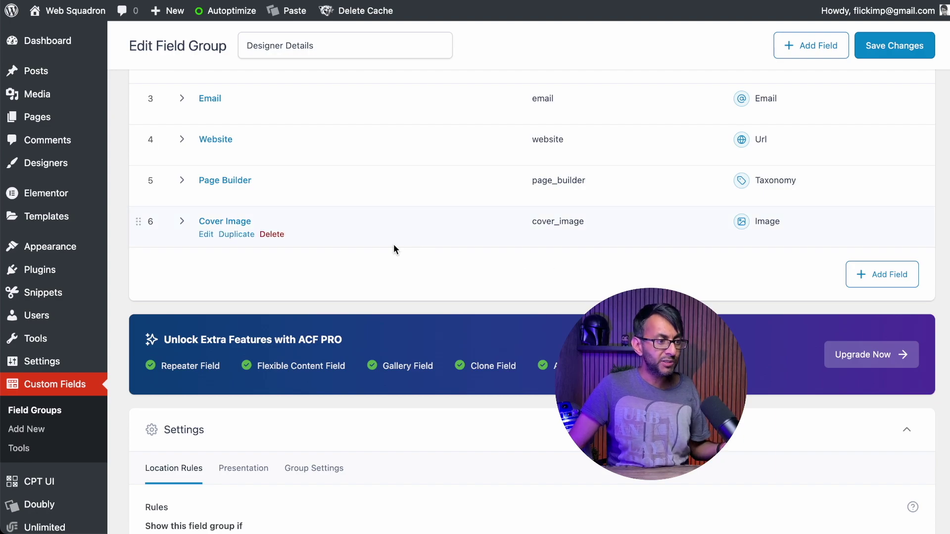
pyautogui.click(232, 236)
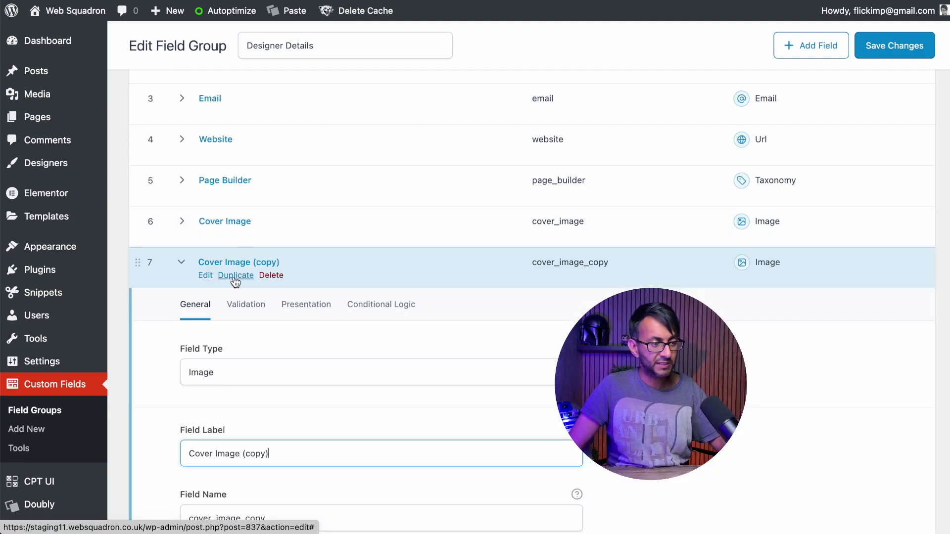
pyautogui.scroll(-2, 307, 416)
pyautogui.moveTo(290, 411); pyautogui.dragTo(147, 412)
pyautogui.write('P')
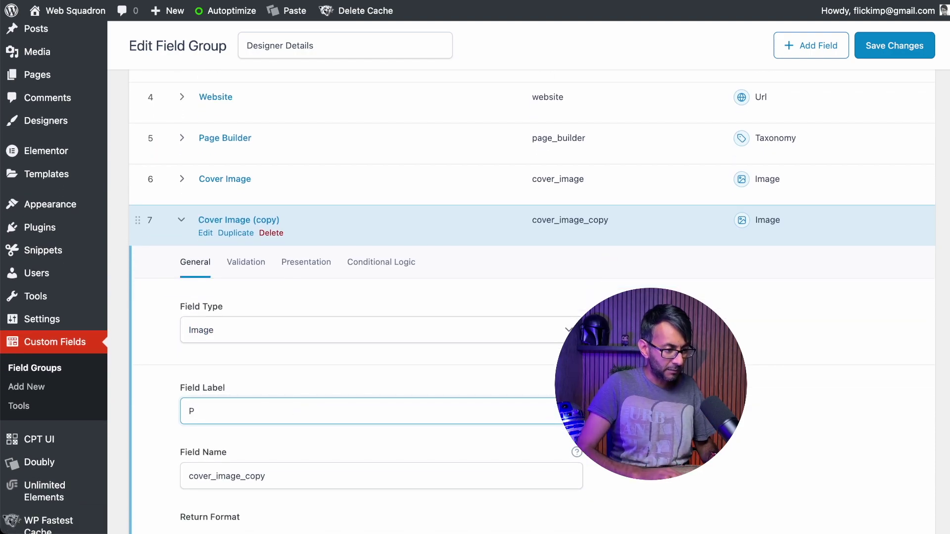
pyautogui.write('xample Website 1')
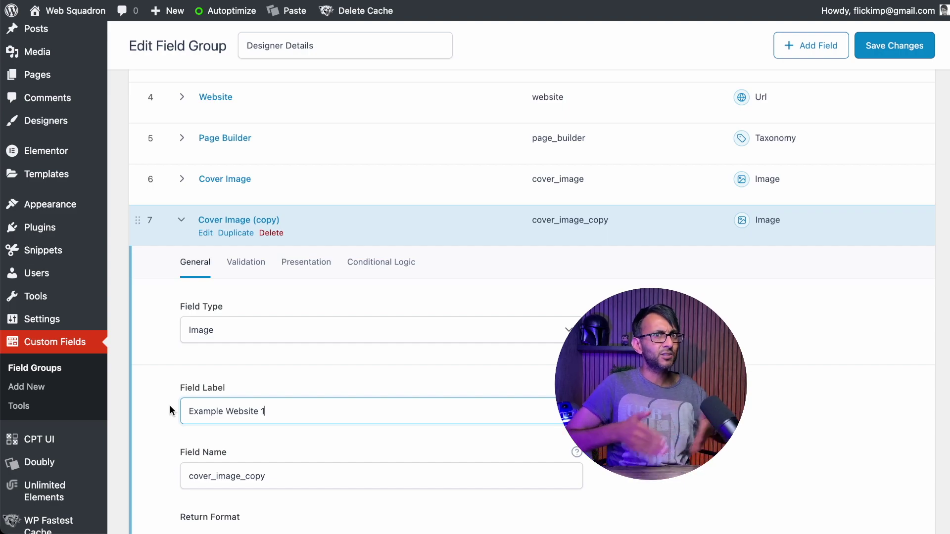
pyautogui.scroll(-2, 398, 350)
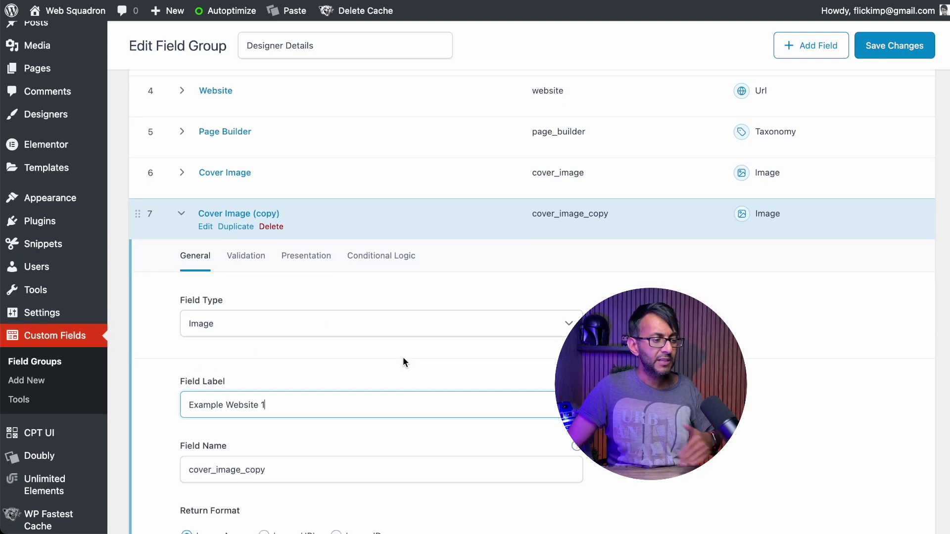
pyautogui.scroll(-5, 448, 401)
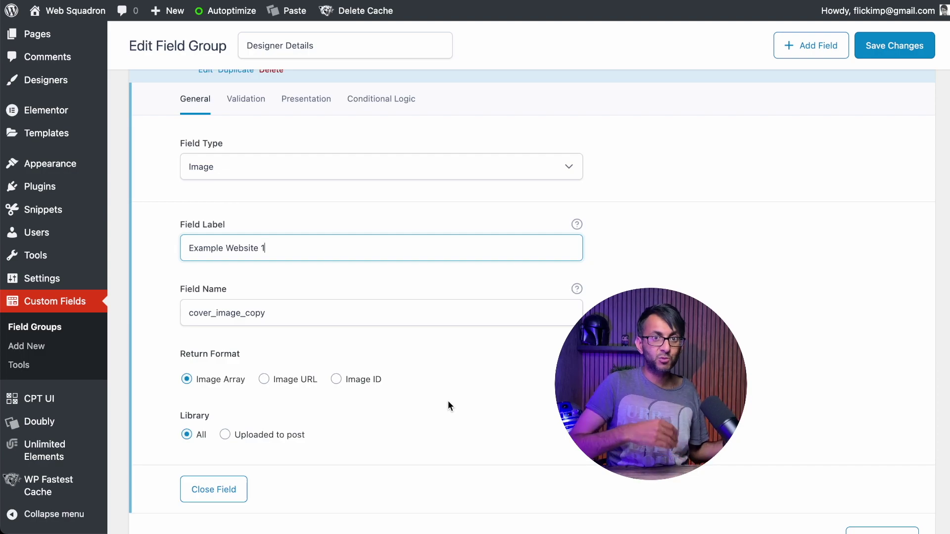
pyautogui.scroll(5, 395, 230)
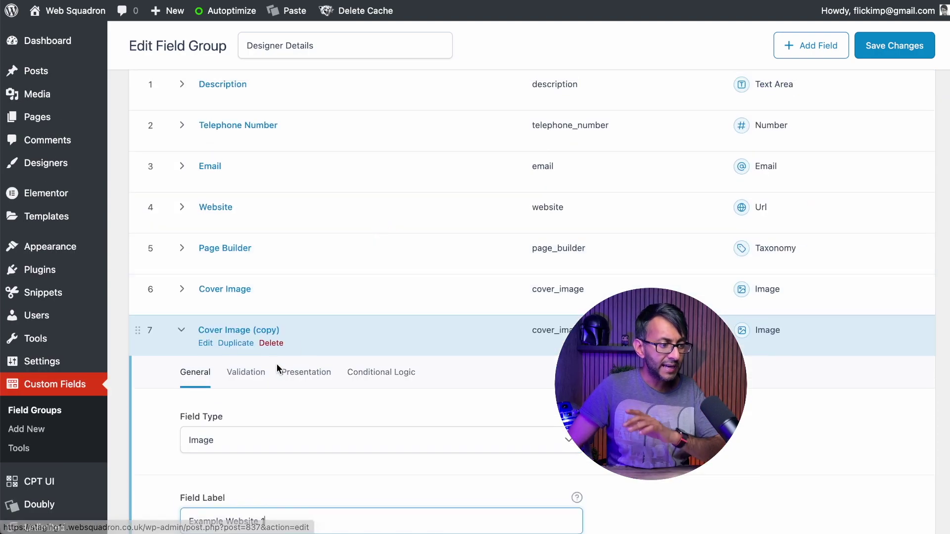
pyautogui.click(271, 343)
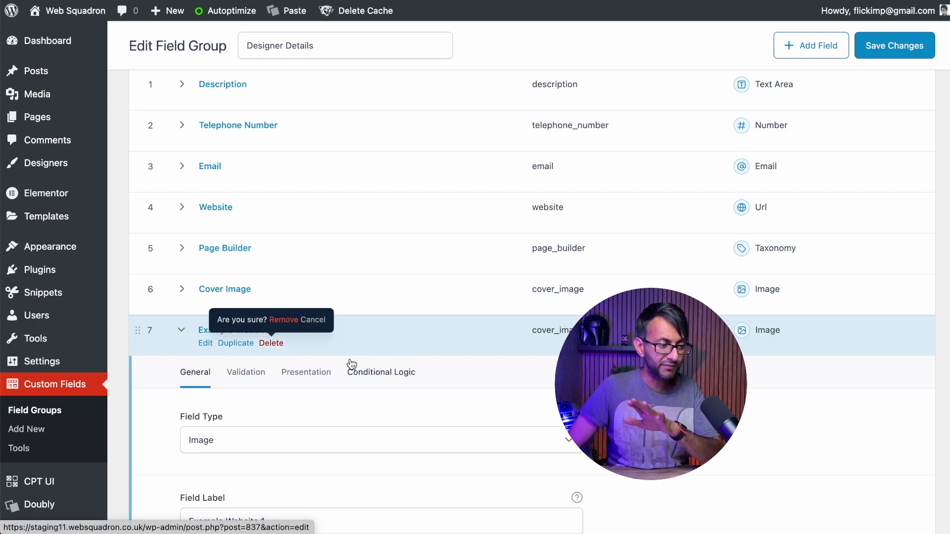
pyautogui.scroll(-2, 261, 451)
pyautogui.press('Escape')
pyautogui.scroll(-5, 531, 297)
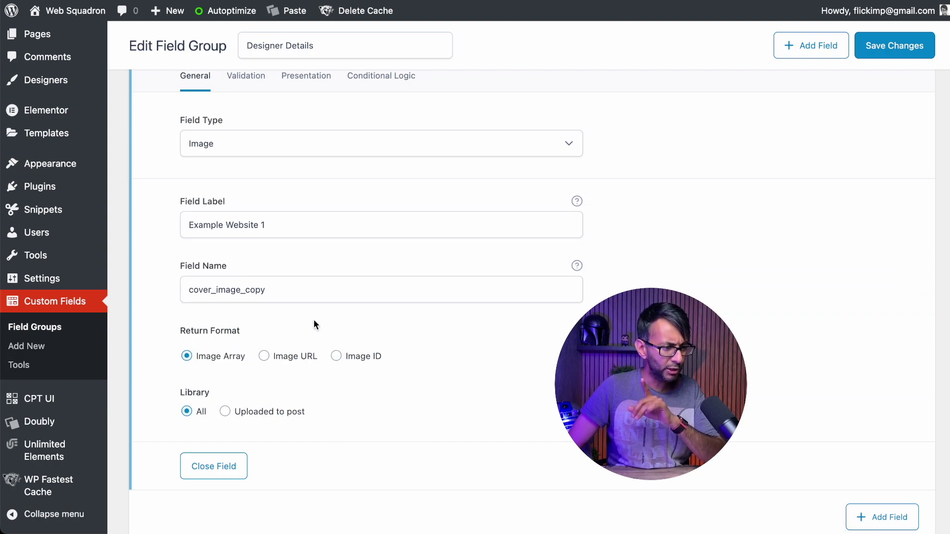
# Set the duplicated image field's name to example_image_1, save the field group and collapse the field
pyautogui.moveTo(324, 293); pyautogui.dragTo(182, 287)
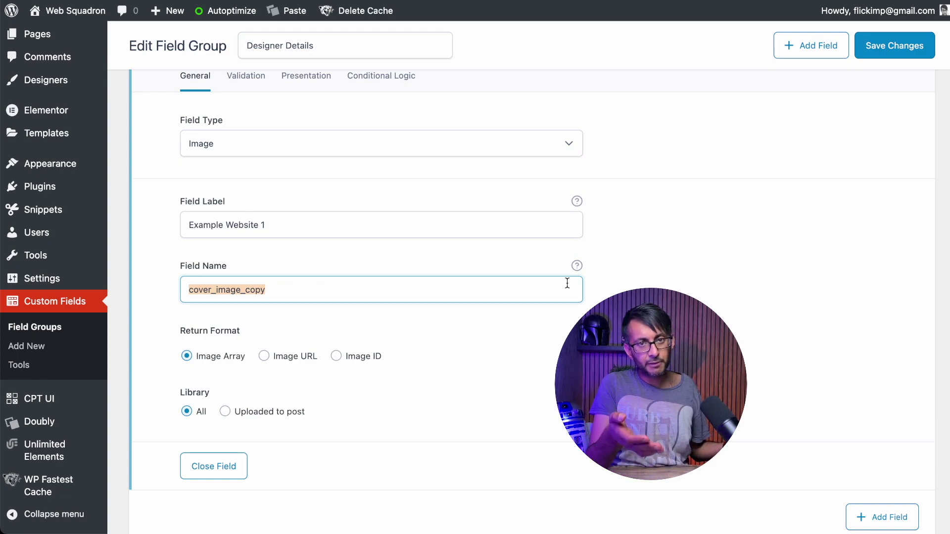
pyautogui.write('example_image_1')
pyautogui.click(879, 292)
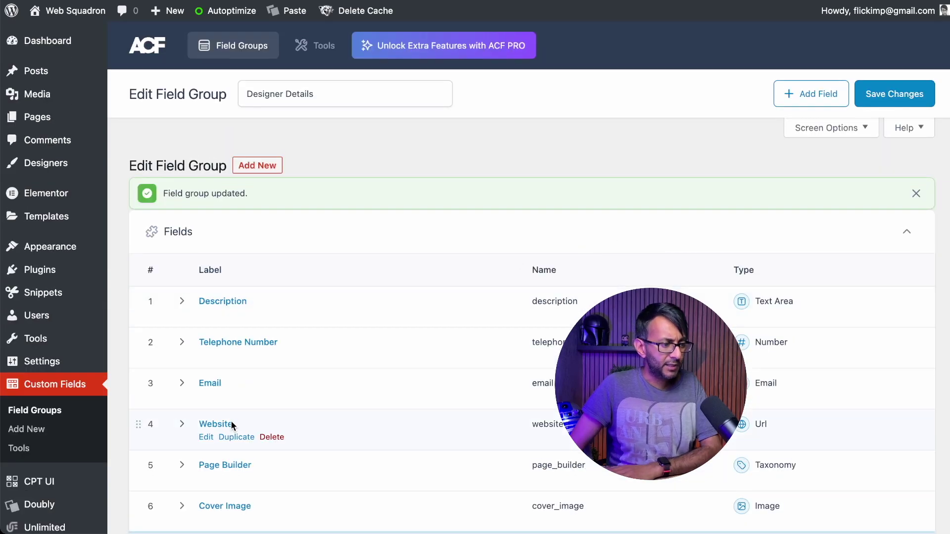
pyautogui.scroll(-1, 225, 439)
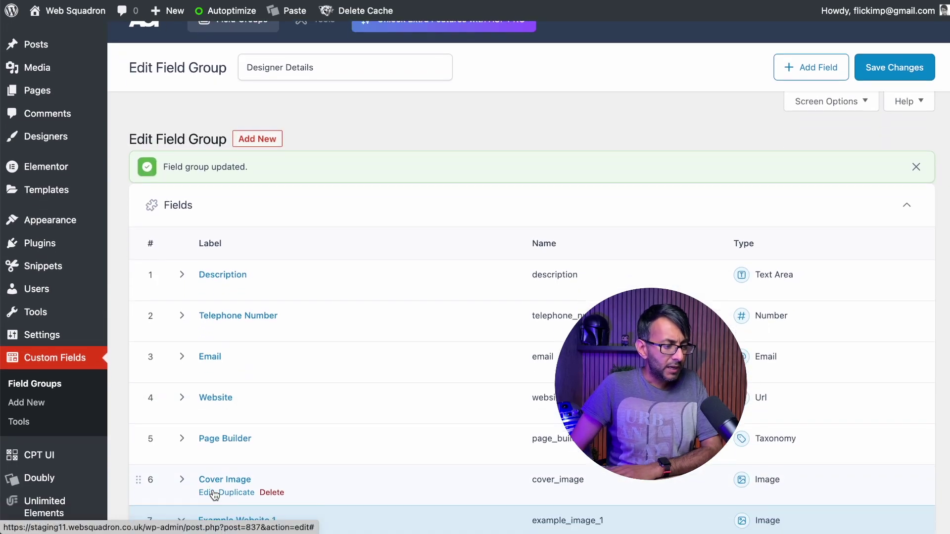
pyautogui.scroll(-3, 214, 495)
pyautogui.click(182, 369)
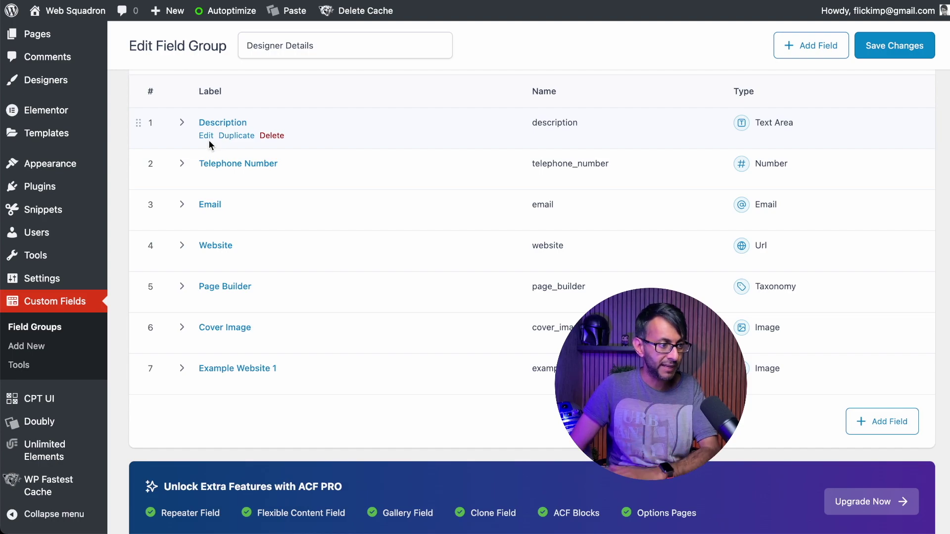
# Try conditional logic on the Description field with the rule Page Builder has any value, and switch it back off
pyautogui.click(206, 135)
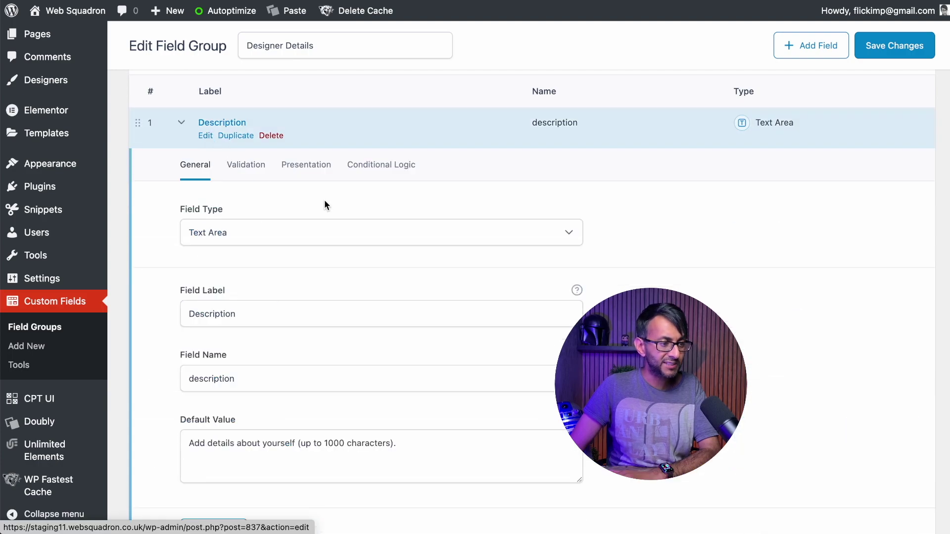
pyautogui.click(378, 171)
pyautogui.click(207, 212)
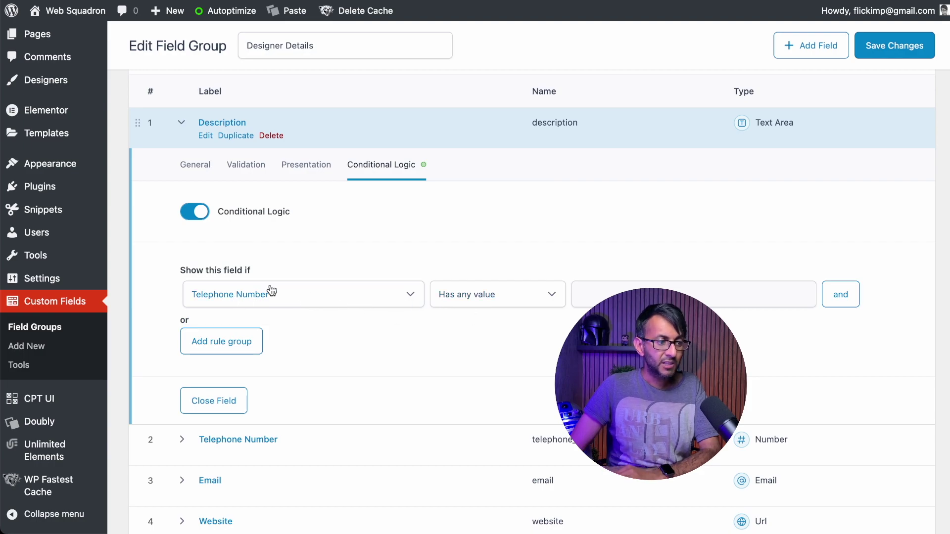
pyautogui.click(302, 295)
pyautogui.click(277, 339)
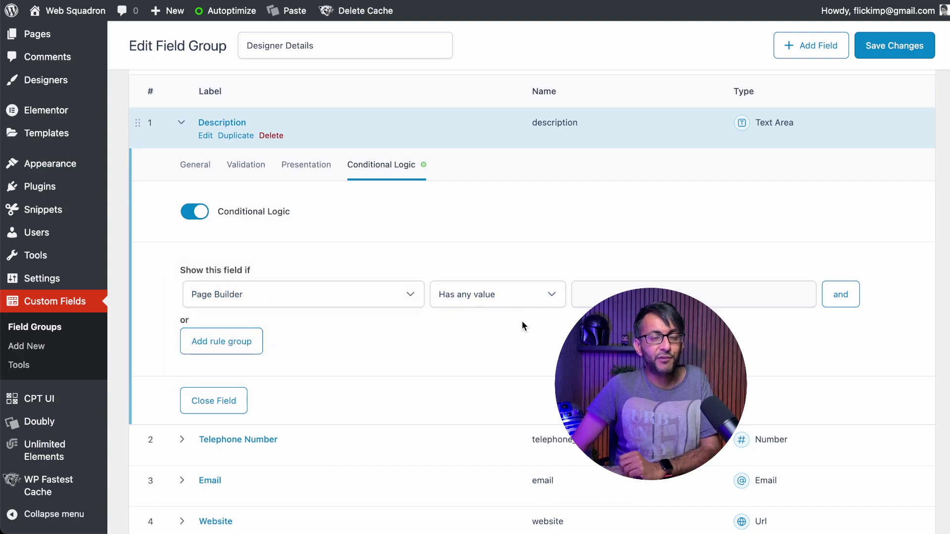
pyautogui.click(352, 303)
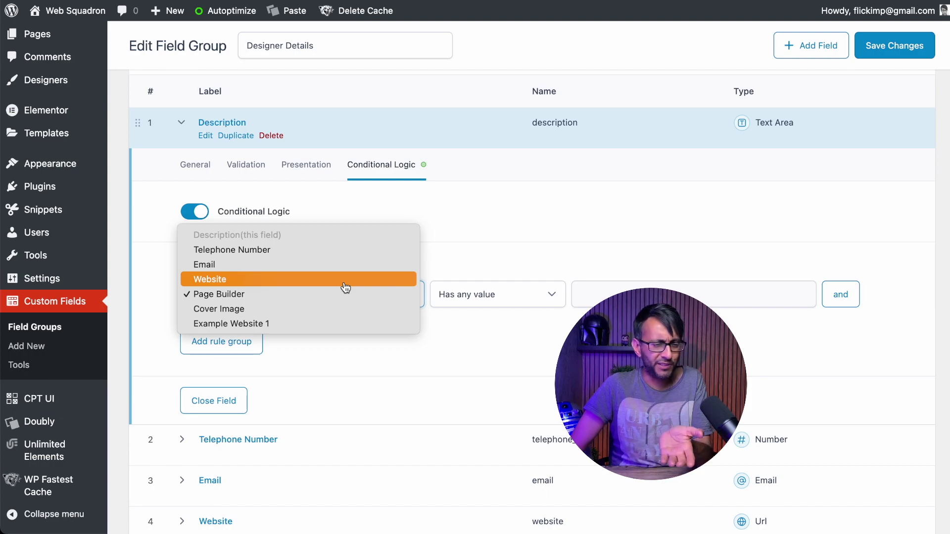
pyautogui.click(486, 344)
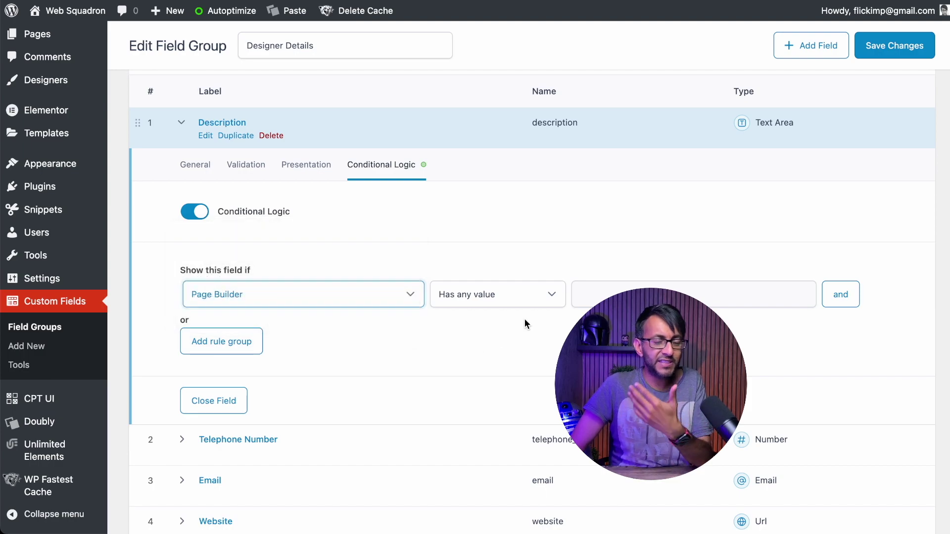
pyautogui.click(541, 303)
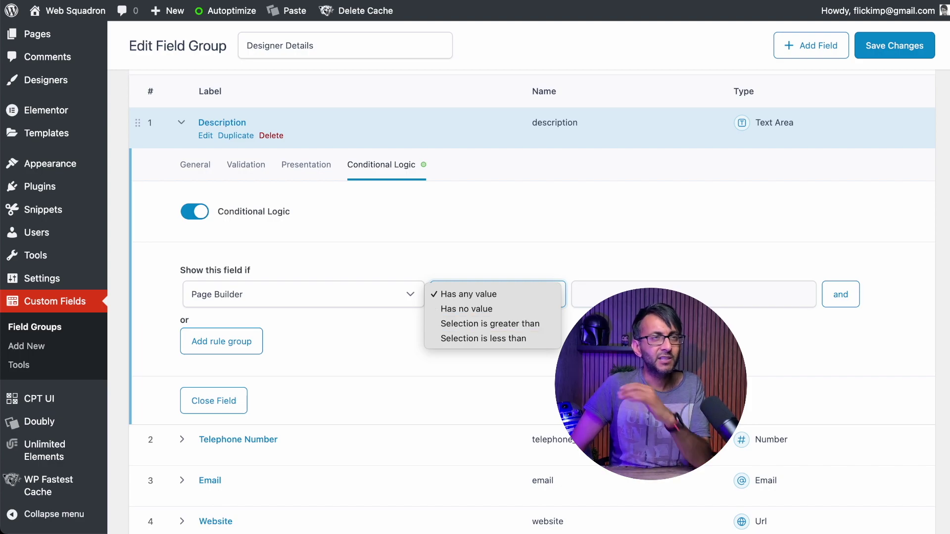
pyautogui.click(383, 367)
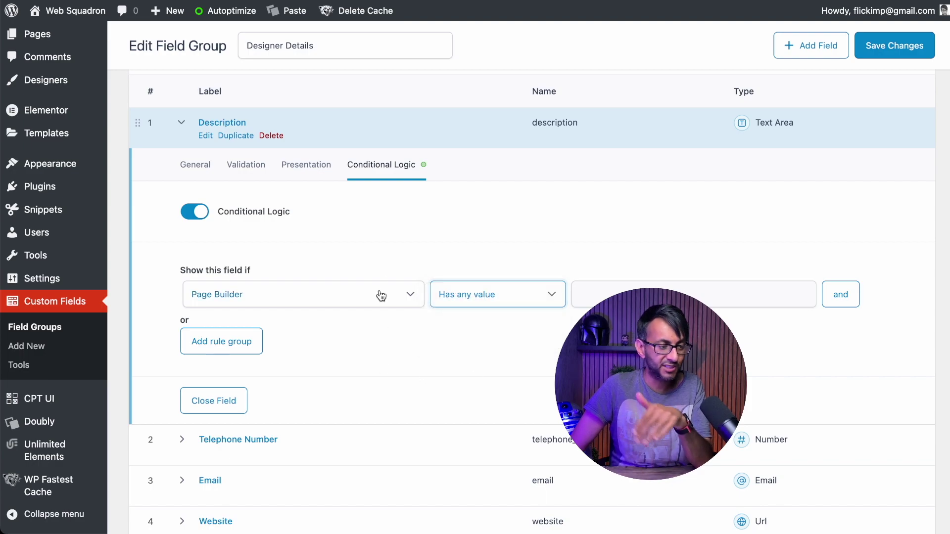
pyautogui.click(197, 217)
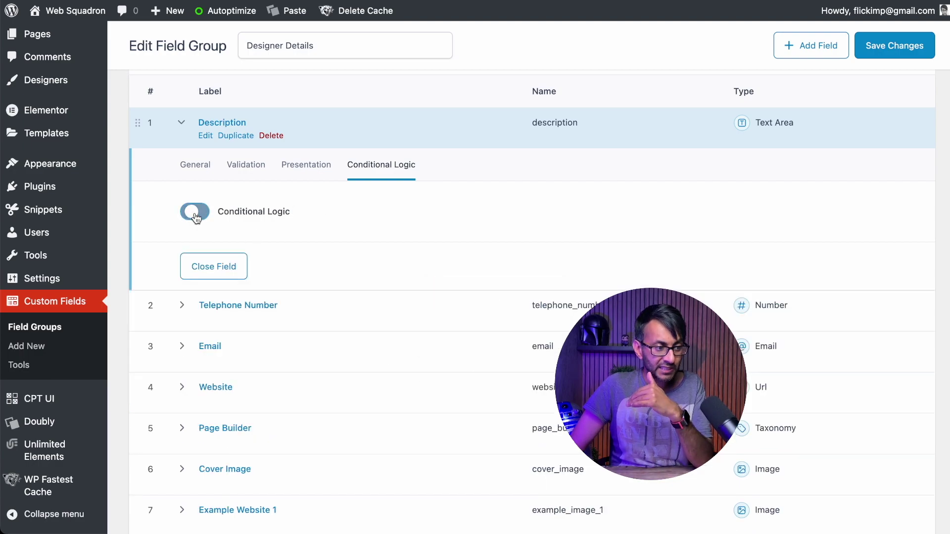
pyautogui.click(183, 123)
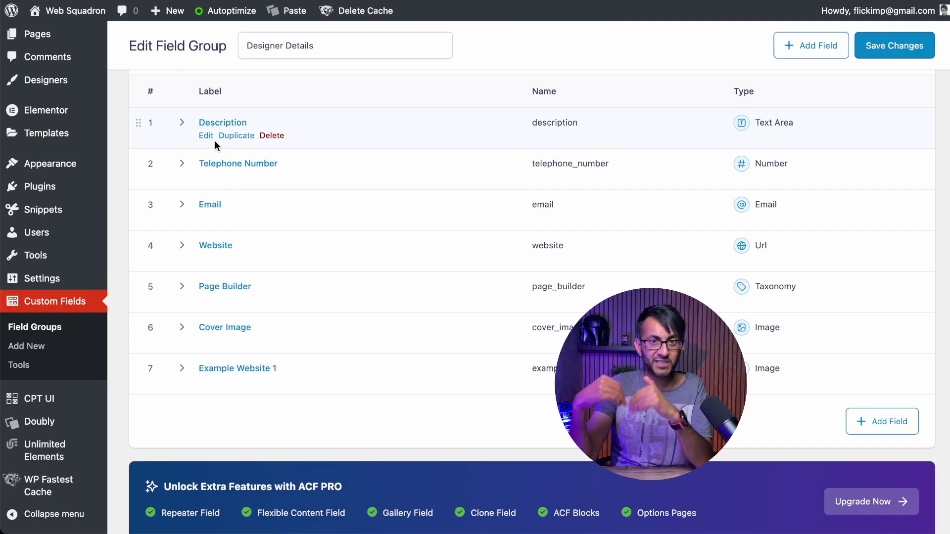
# Reorder the fields so Page Builder comes first, Website follows Description, and Email sits above Telephone Number
pyautogui.moveTo(134, 291); pyautogui.dragTo(137, 125)
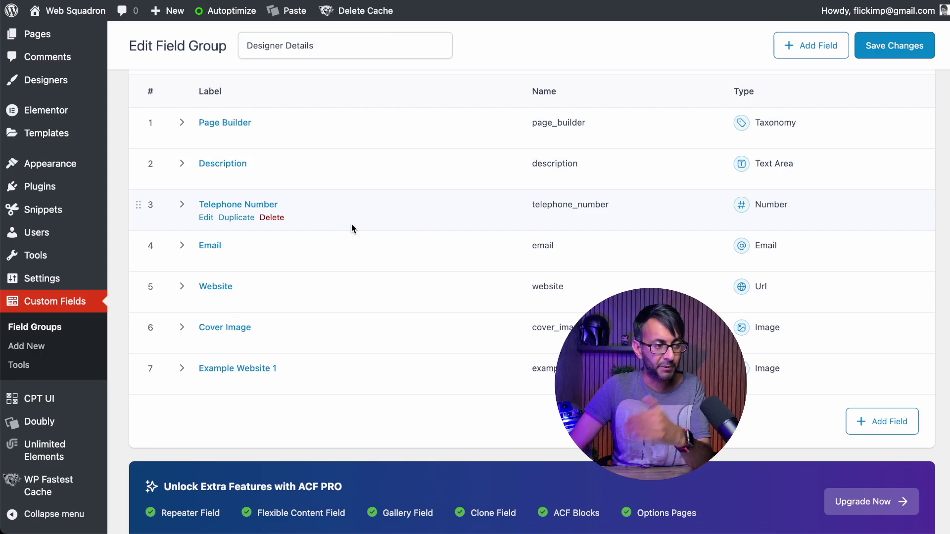
pyautogui.moveTo(140, 290); pyautogui.dragTo(138, 203)
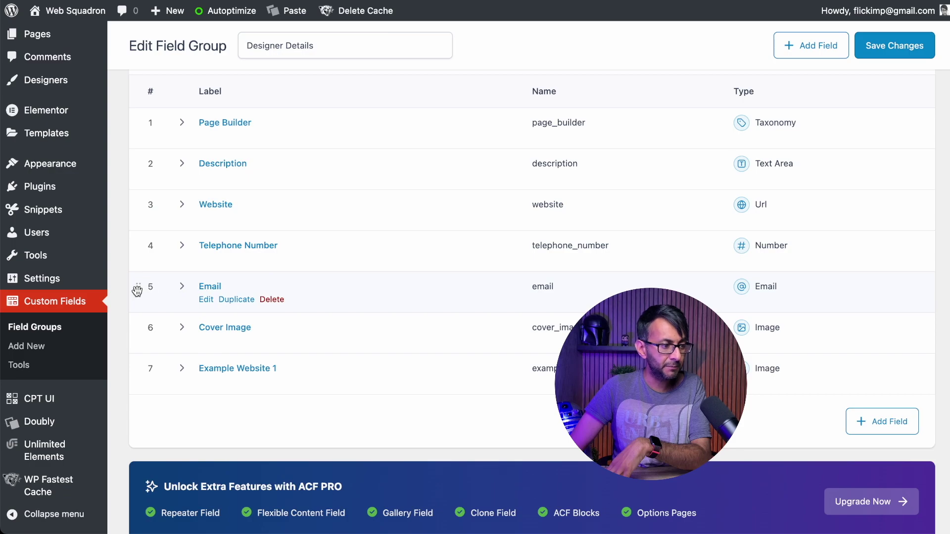
pyautogui.moveTo(137, 291); pyautogui.dragTo(137, 247)
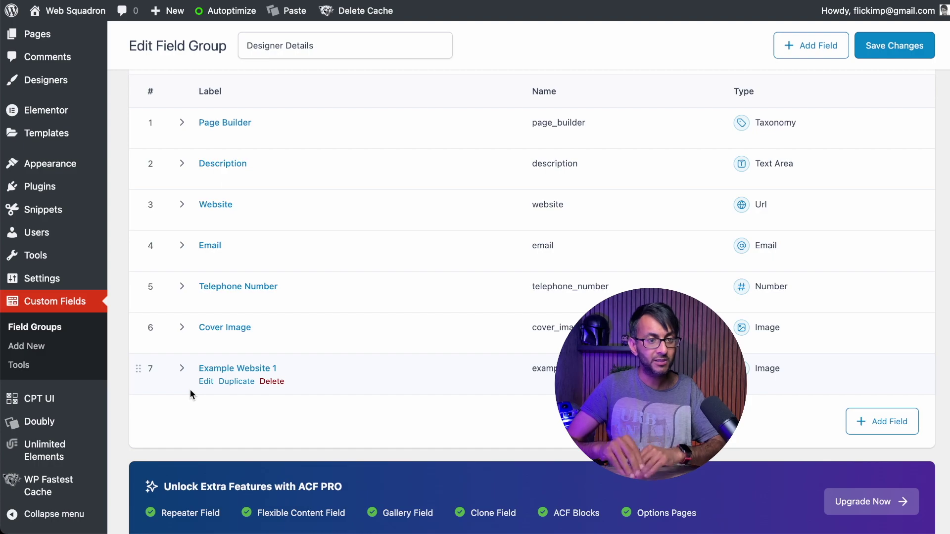
# Set the location rule to Post Type is equal to Designer, check the other rule types, and save the field group
pyautogui.scroll(-1, 558, 352)
pyautogui.scroll(-5, 558, 352)
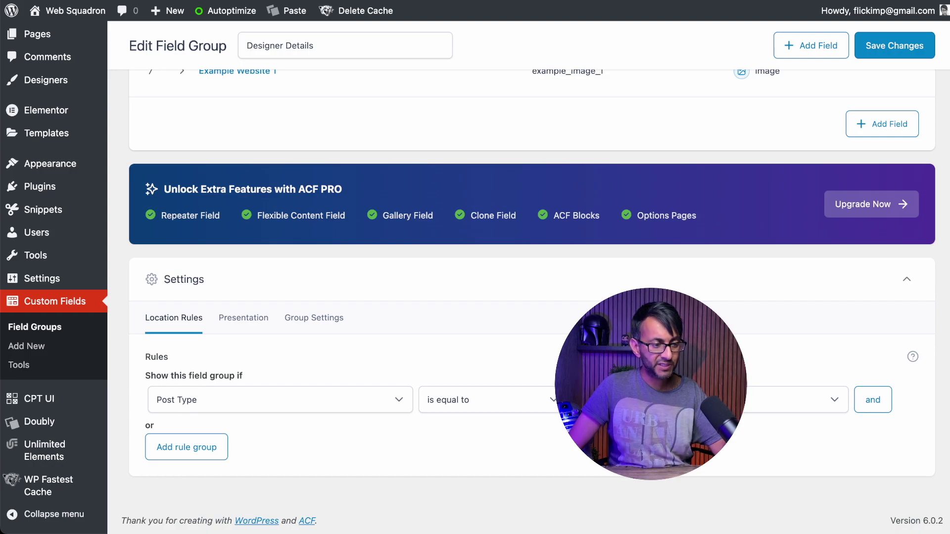
pyautogui.click(663, 400)
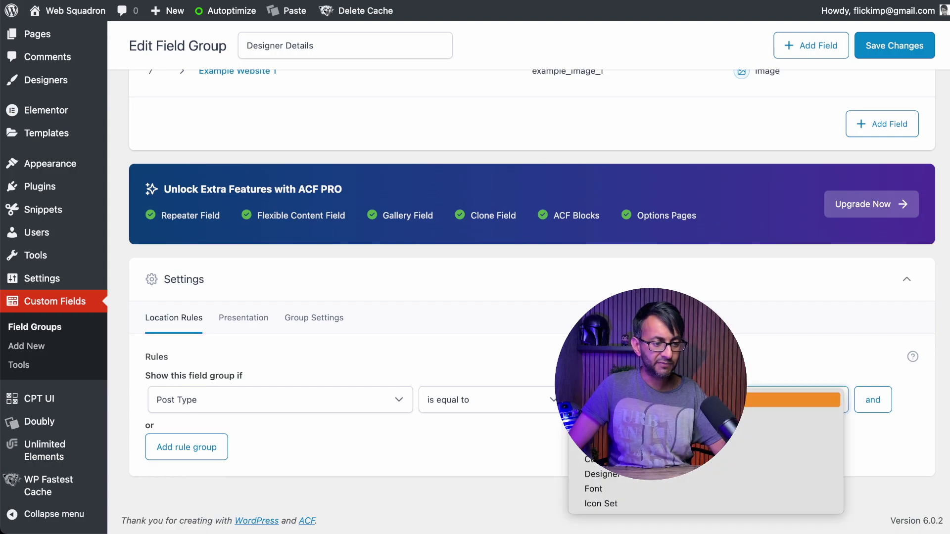
pyautogui.click(661, 474)
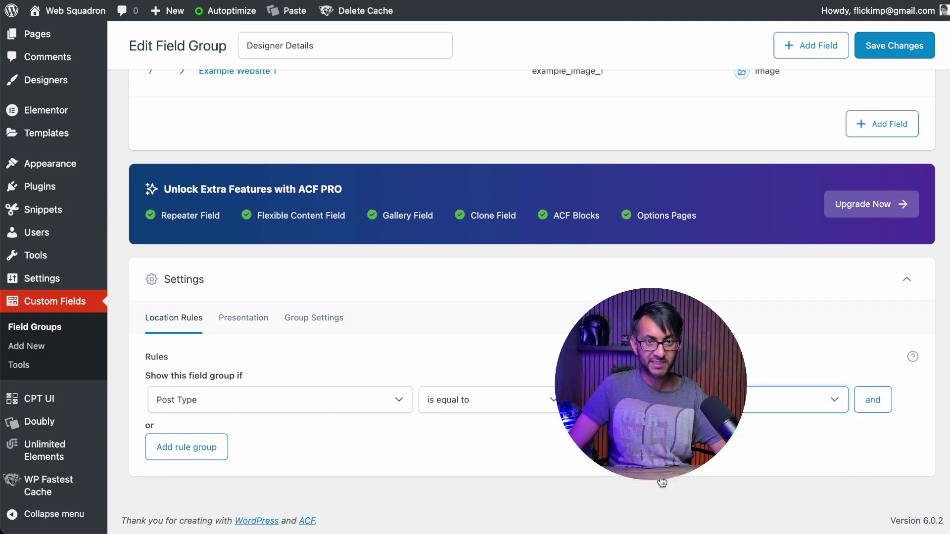
pyautogui.click(398, 408)
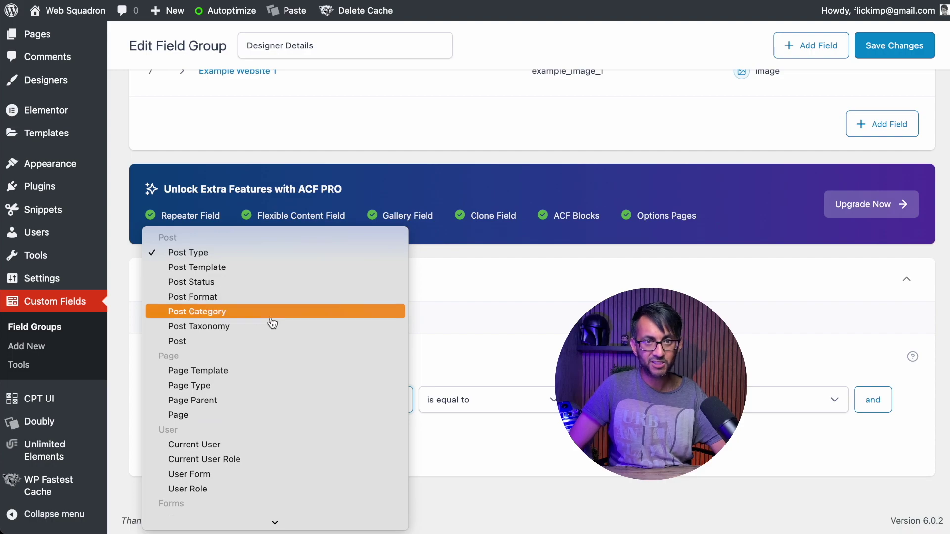
pyautogui.click(519, 458)
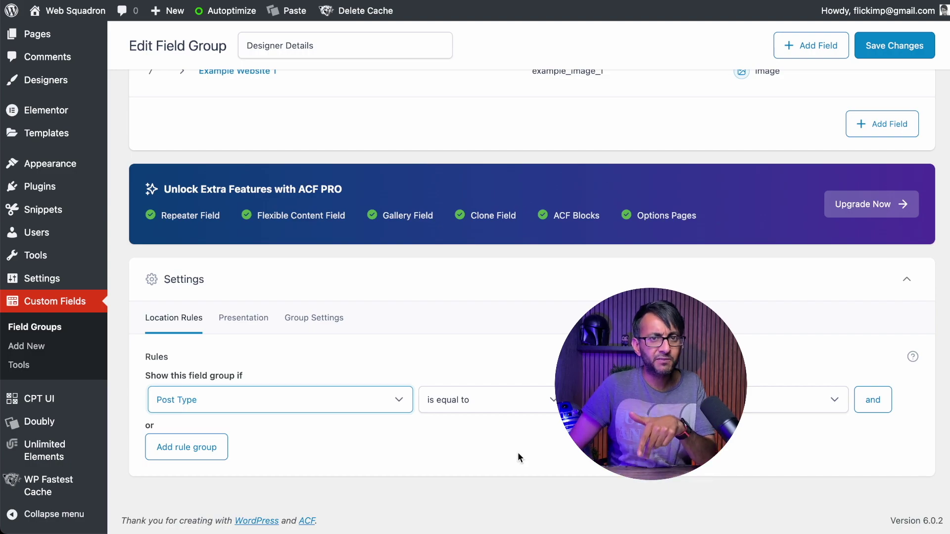
pyautogui.click(887, 46)
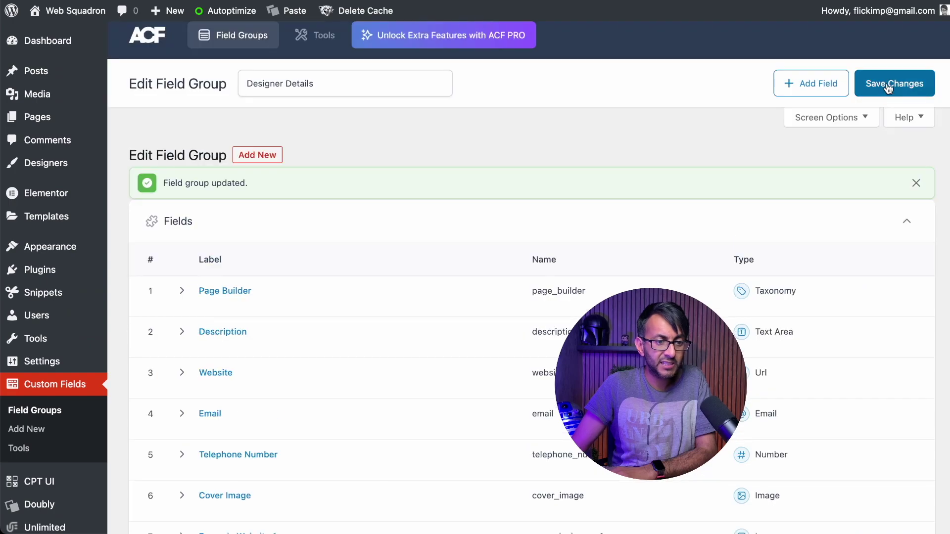
# Save the field group, and enable the Page Builders taxonomy on the Designers post type, saving the post type
pyautogui.click(887, 87)
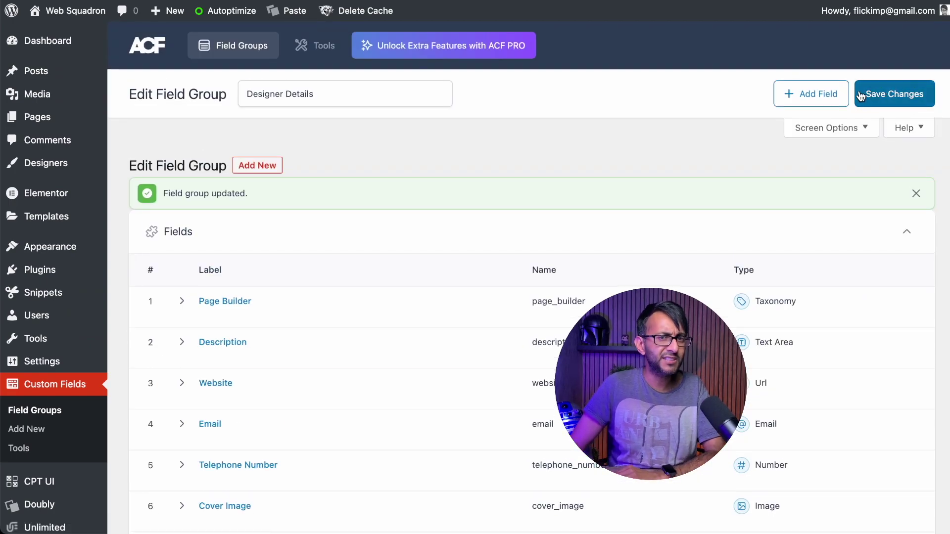
pyautogui.moveTo(54, 480)
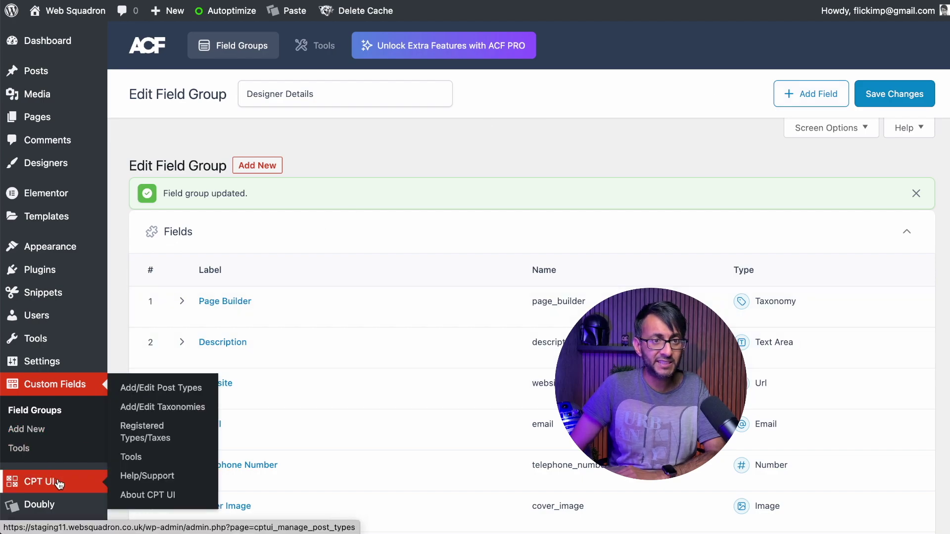
pyautogui.click(187, 390)
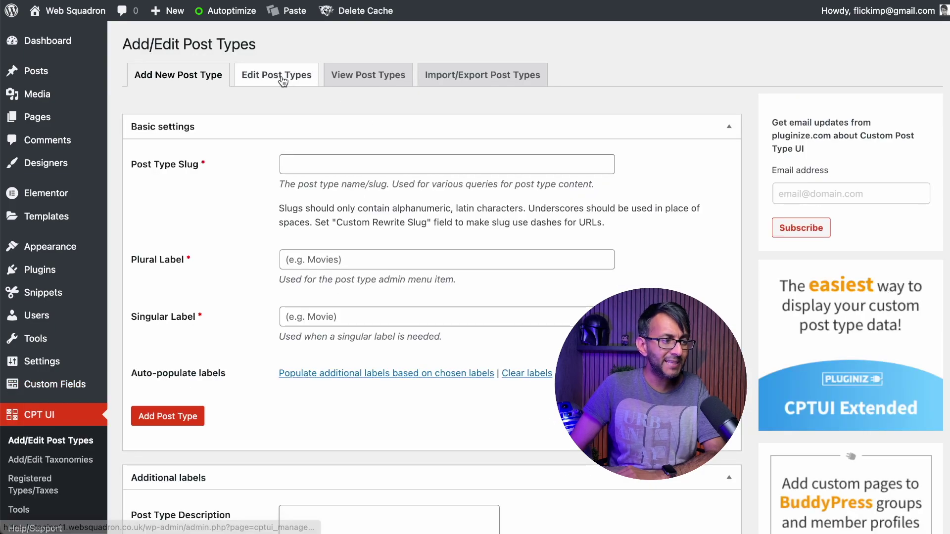
pyautogui.click(282, 79)
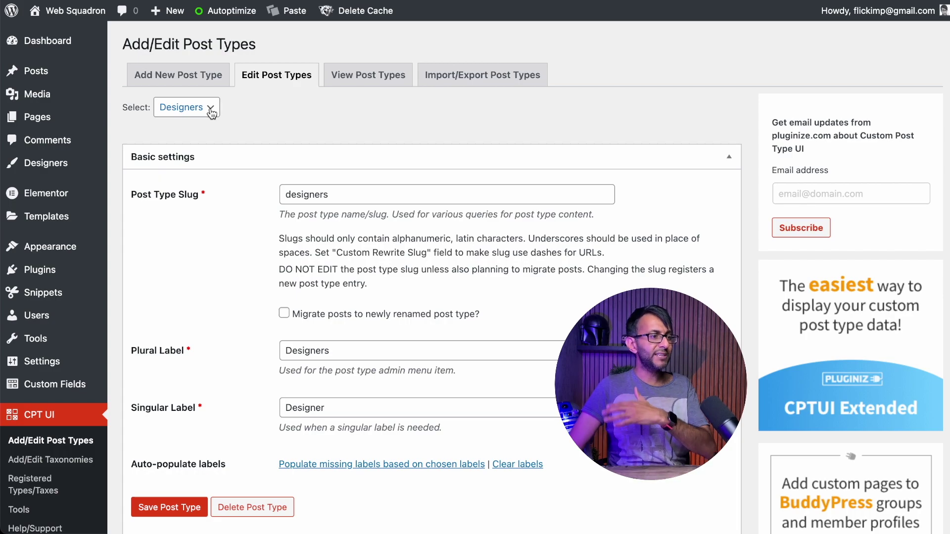
pyautogui.click(211, 112)
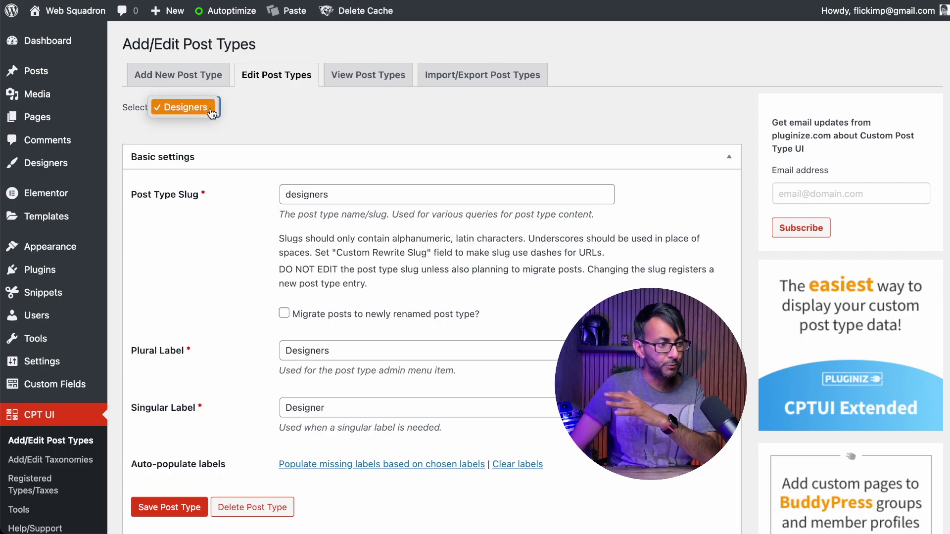
pyautogui.click(212, 113)
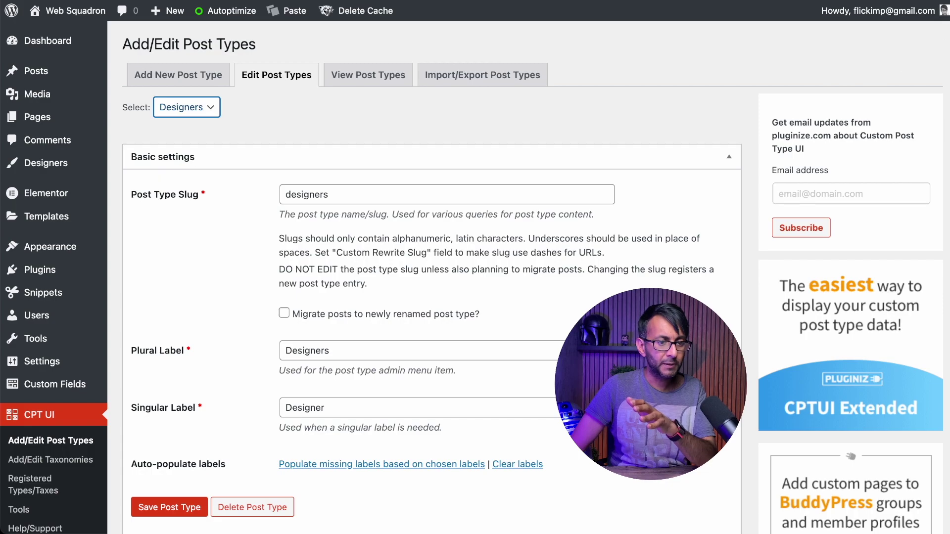
pyautogui.scroll(-20, 942, 529)
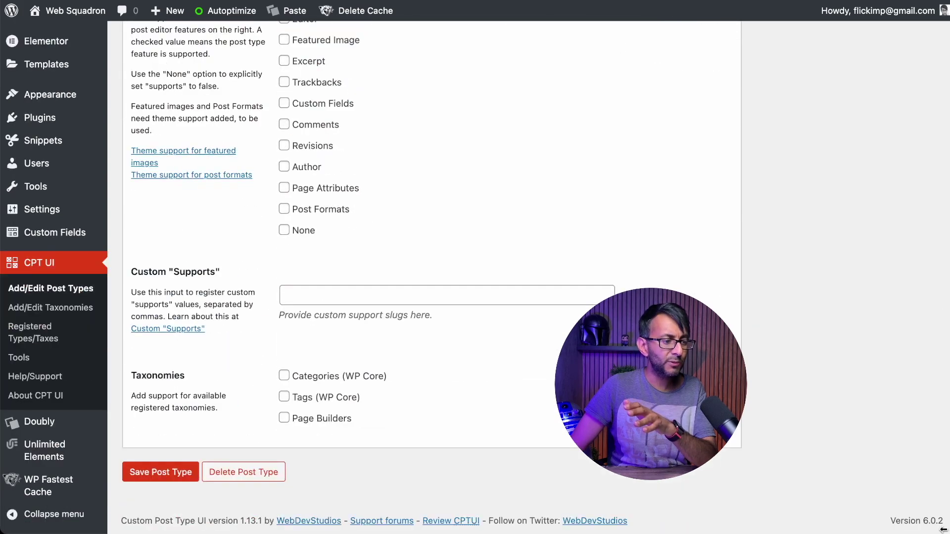
pyautogui.click(314, 424)
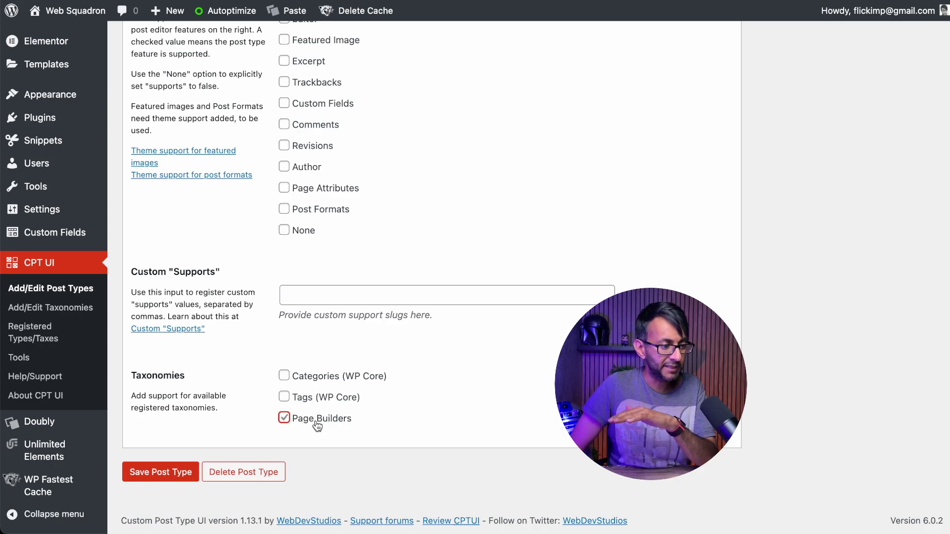
pyautogui.click(148, 471)
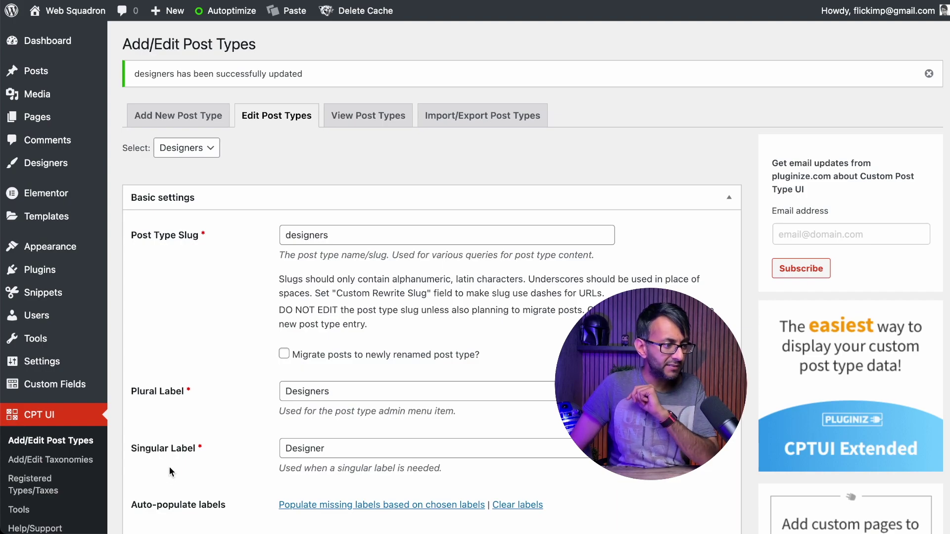
# Enable Elementor editing for the Designers post type in Elementor's general settings and save the changes
pyautogui.moveTo(73, 197)
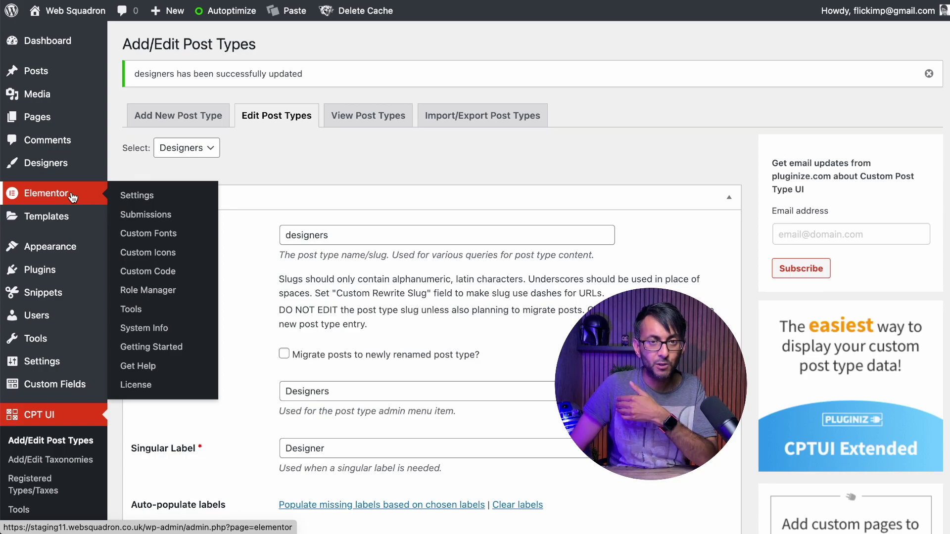
pyautogui.click(163, 202)
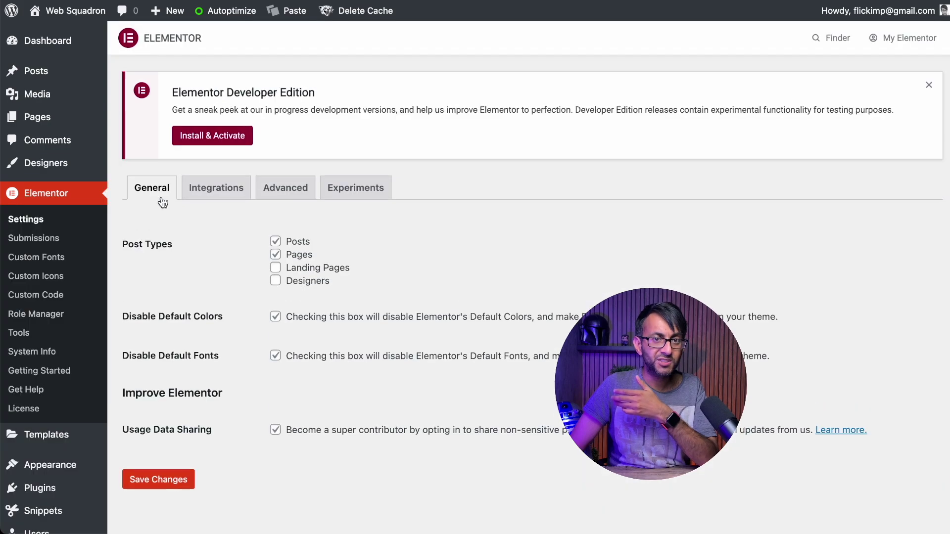
pyautogui.click(310, 287)
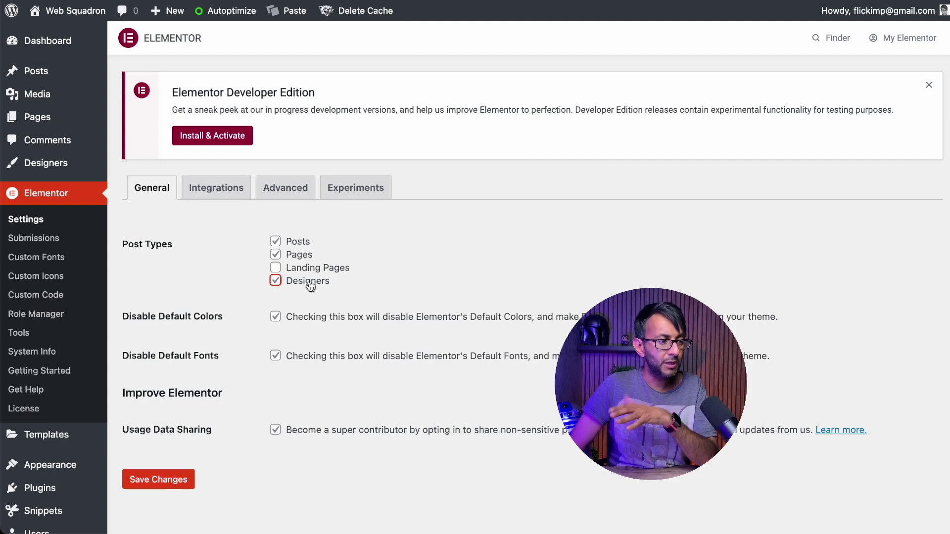
pyautogui.click(150, 482)
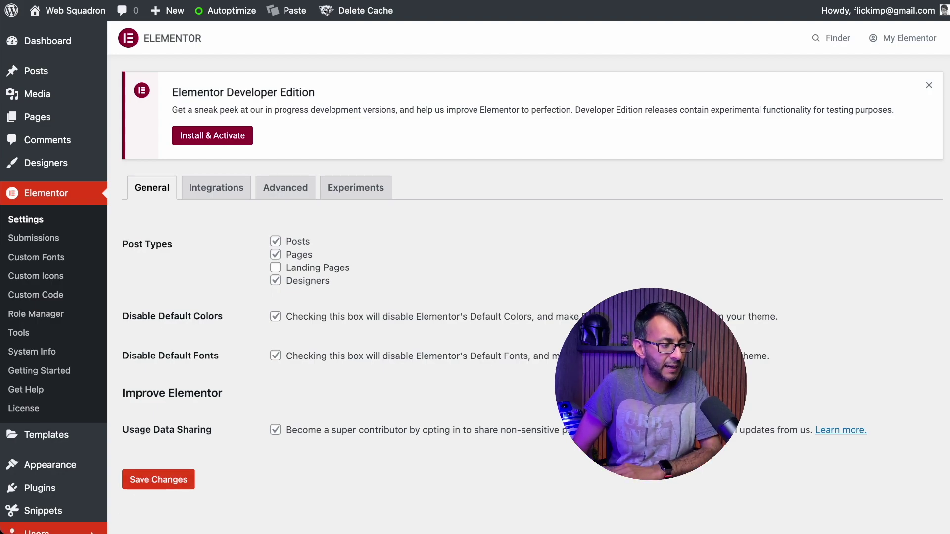
# Create a new designer entry, enter the designer's full name as its title, and choose Bricks and Elementor as its page builders
pyautogui.moveTo(50, 89)
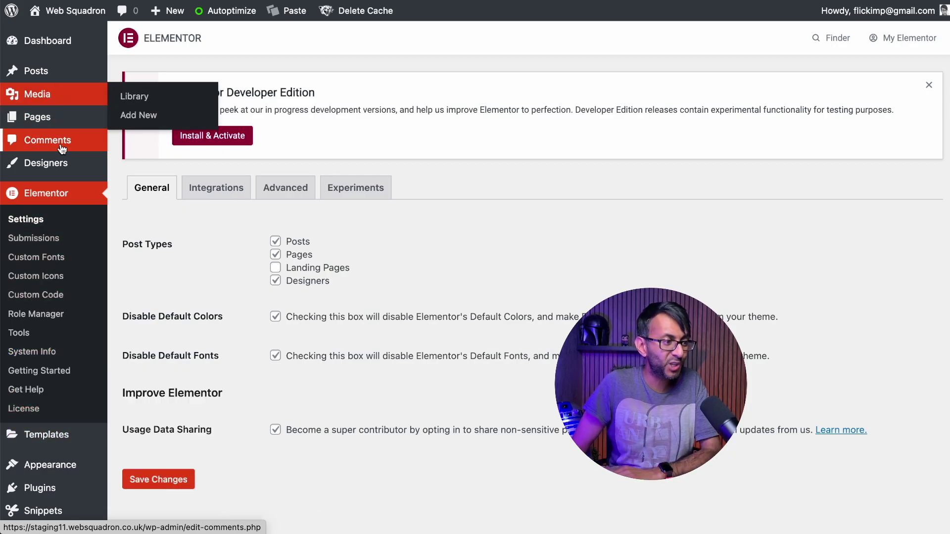
pyautogui.moveTo(62, 168)
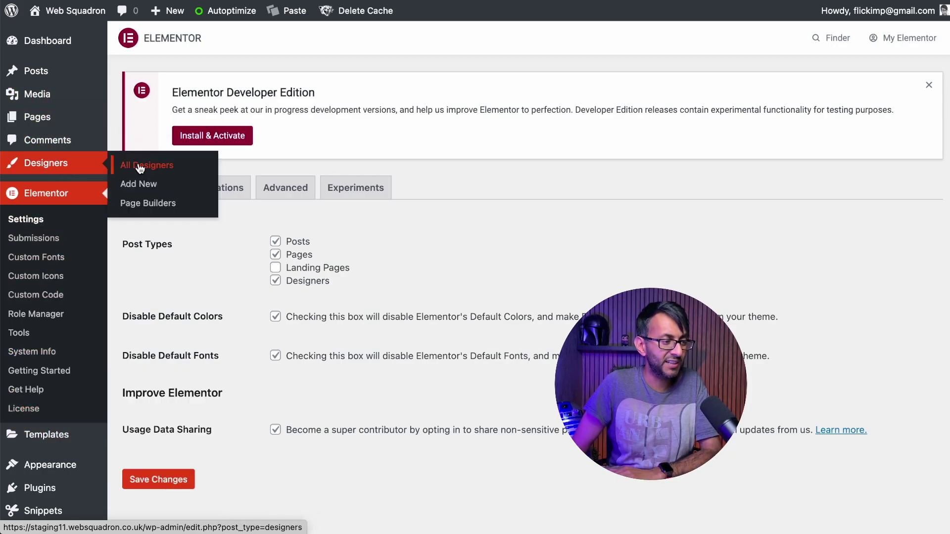
pyautogui.click(145, 184)
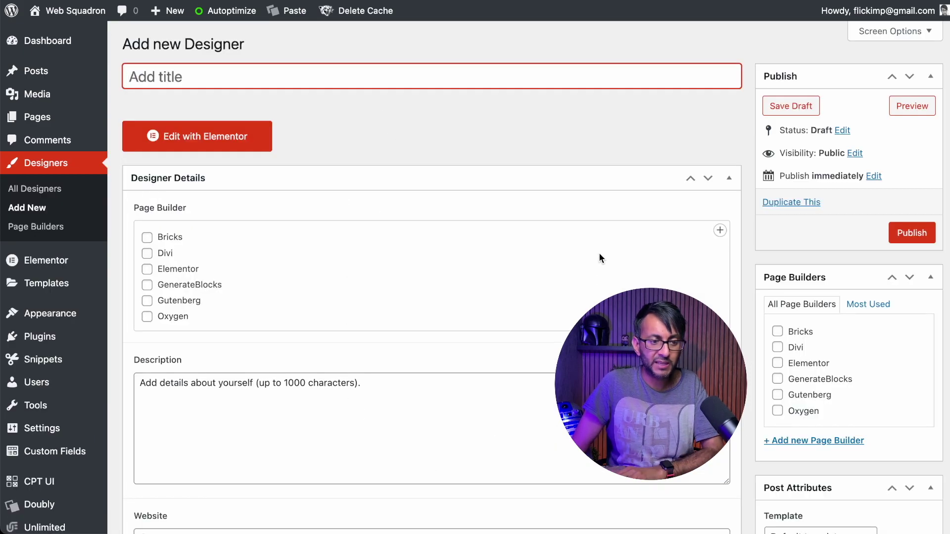
pyautogui.scroll(-7, 511, 291)
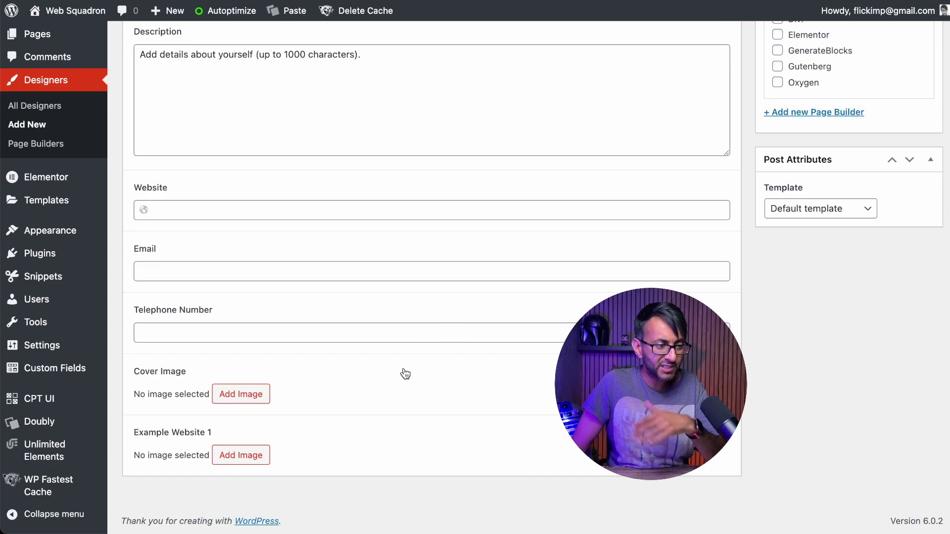
pyautogui.scroll(7, 405, 374)
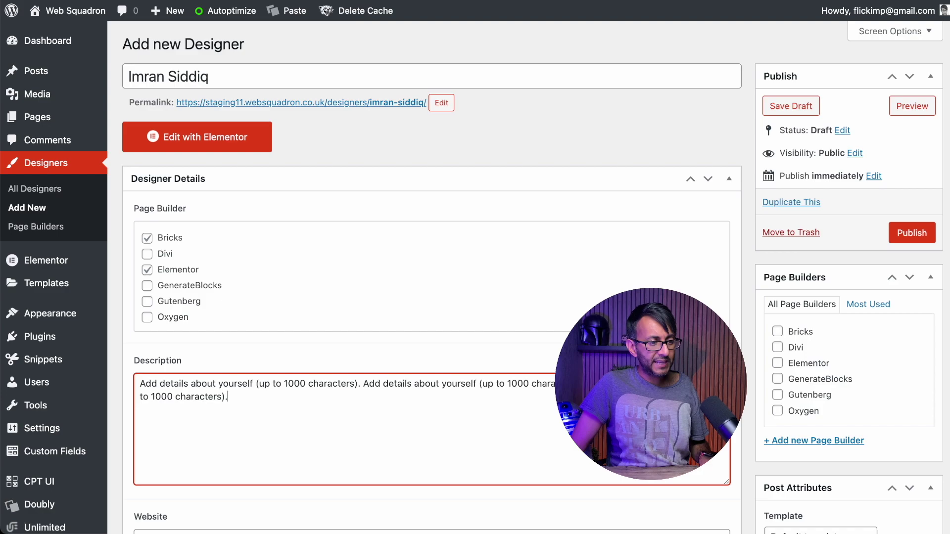
# Fill the Description with paragraphs of the repeated sentence "Add details about yourself (up to 1000 characters)." up to the character limit
pyautogui.press('super+v')
pyautogui.press('super+v')
pyautogui.press('super+v')
pyautogui.press('super+v')
pyautogui.press('super+v')
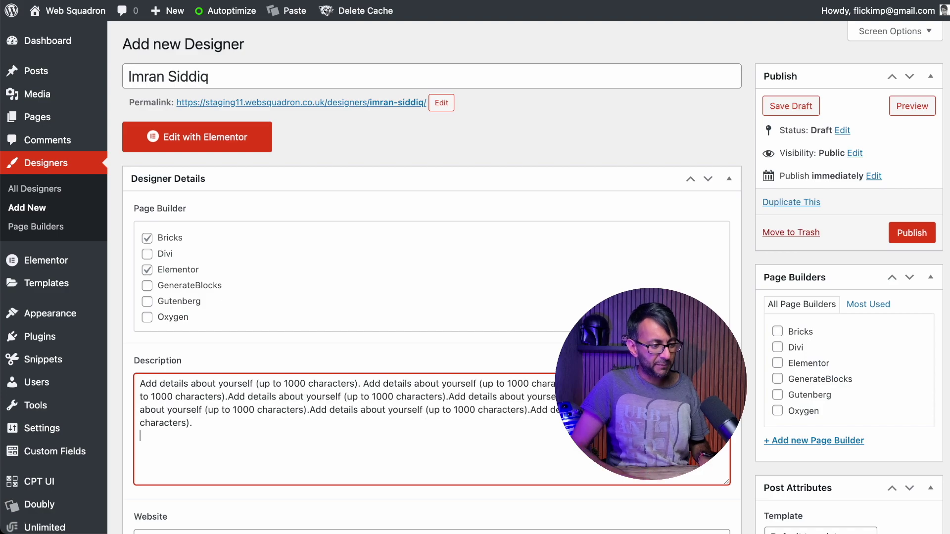
pyautogui.press('super+v')
pyautogui.press('super+v')
pyautogui.press('super+v')
pyautogui.press('super+v')
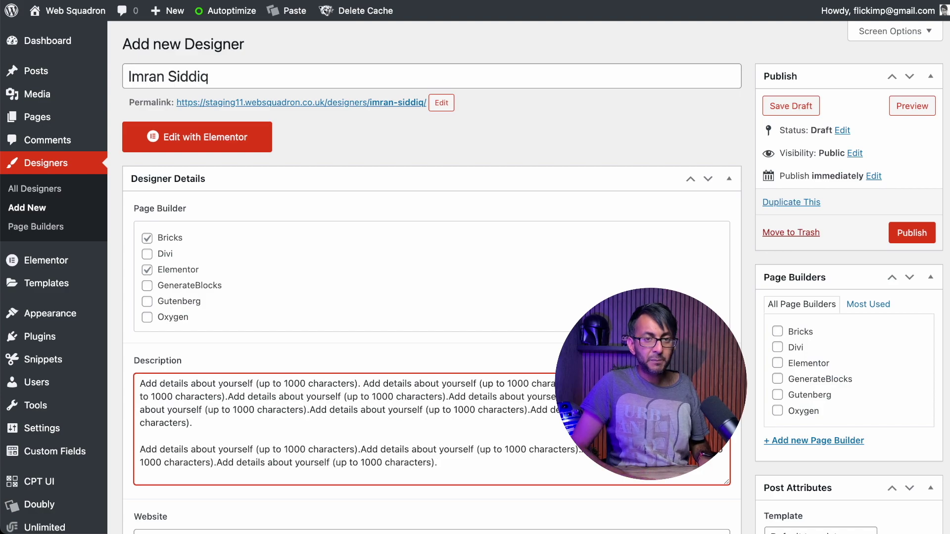
pyautogui.write('Add details about yourself (up to 1000 characters).Add details about yourself (up to 1000 characters).Add details about yourself (up to 1000 characters).Add details about yourself (up to 1000 characters).Add details about yourself (up to 1000 characters).Add details about yourself (up to 1000 characters).Add details about yourself (up to 1000 characters).Add details about yourself (')
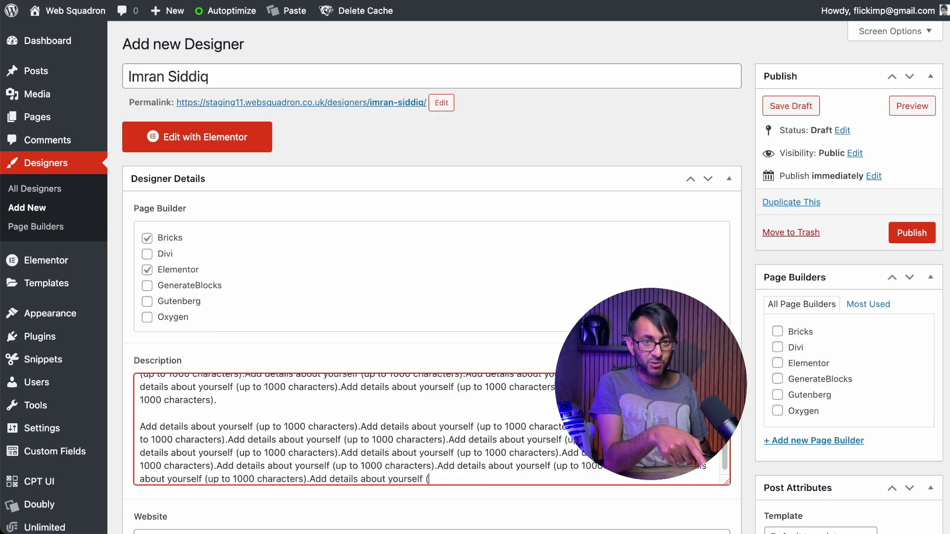
# Test the Description's character limit with a few filler letters, and trim the text to end with "Add details about."
pyautogui.press('BackSpace')
pyautogui.press('BackSpace')
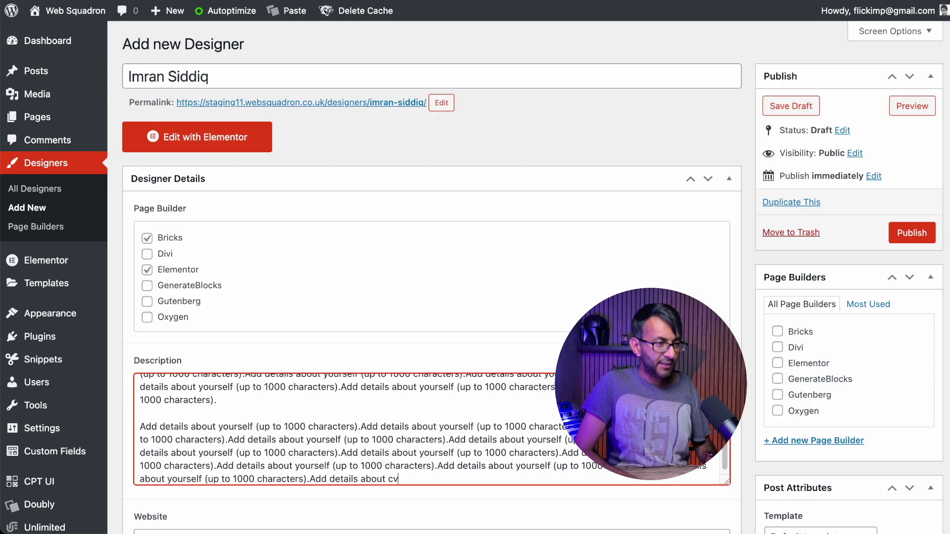
pyautogui.write('gfgfgfg')
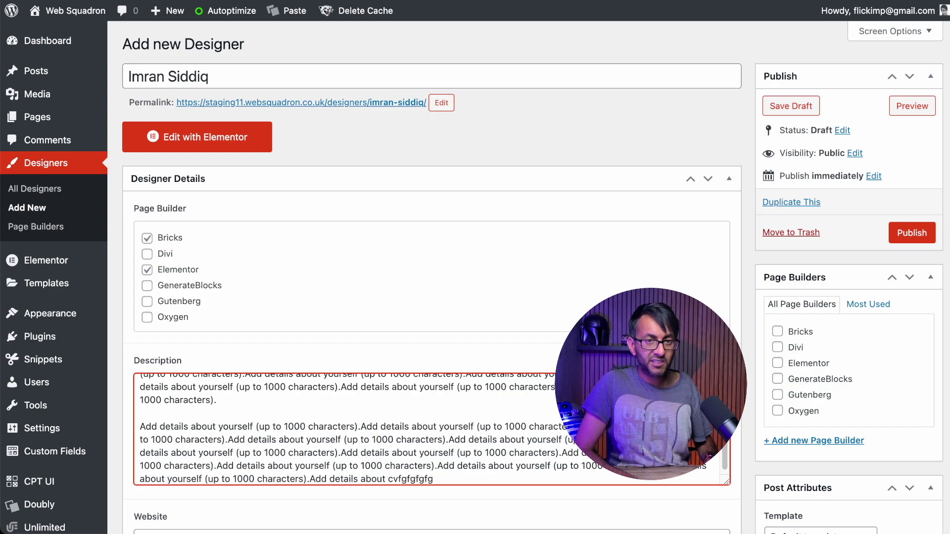
pyautogui.press('BackSpace')
pyautogui.press('BackSpace')
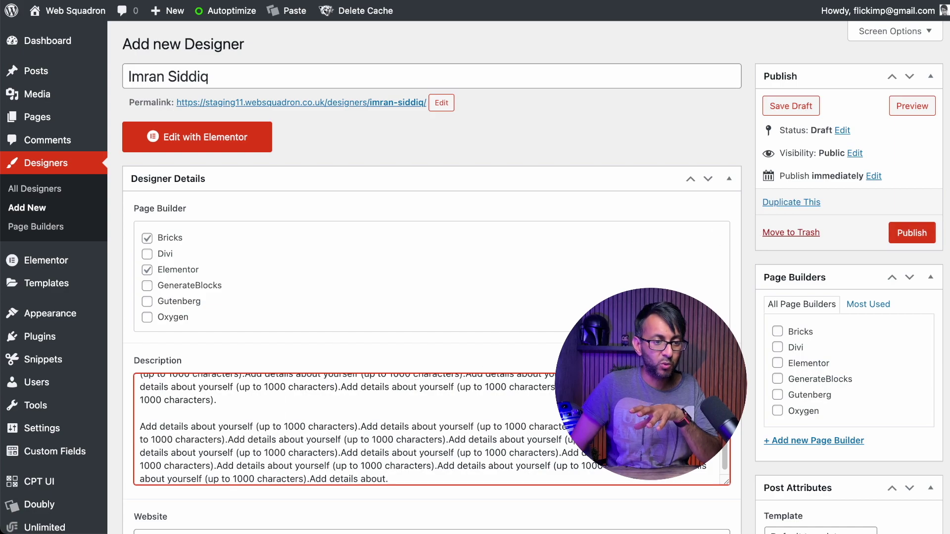
pyautogui.scroll(-6, 430, 277)
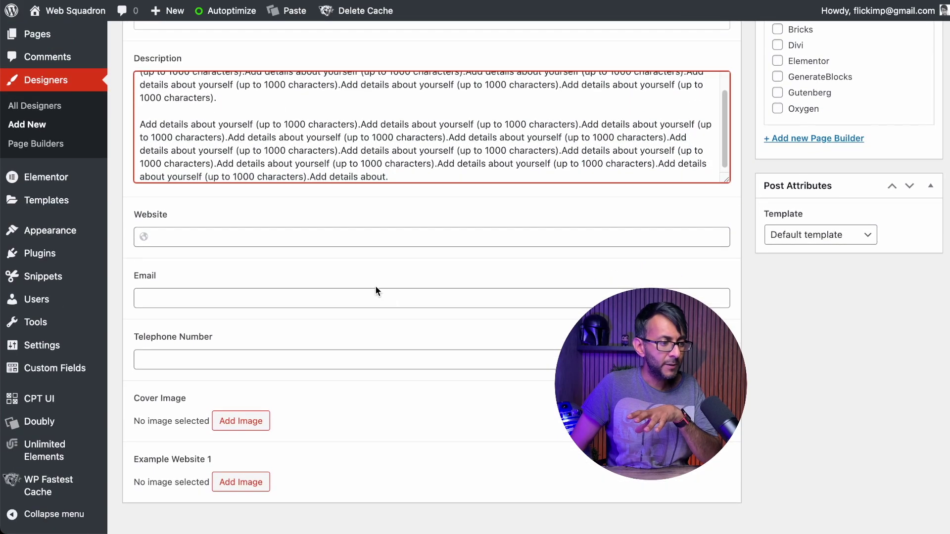
pyautogui.click(403, 238)
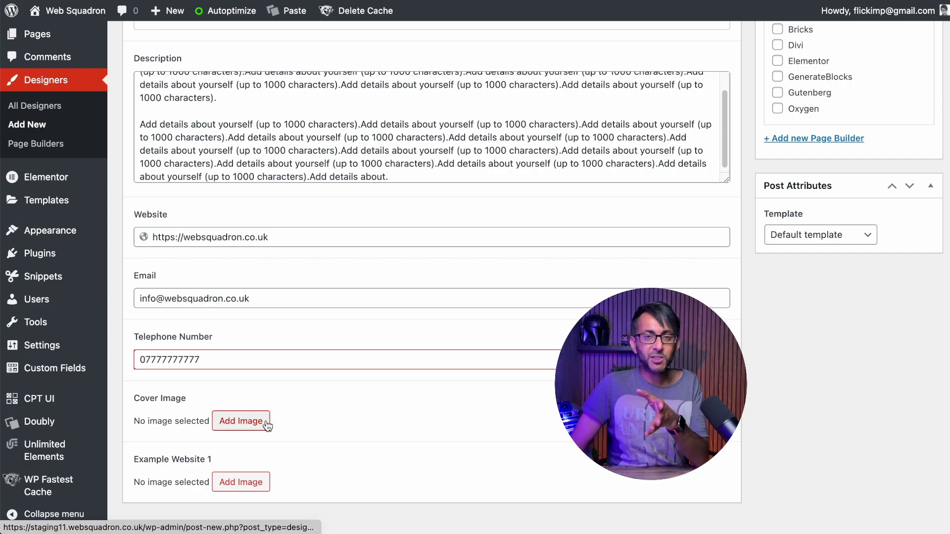
pyautogui.click(254, 427)
pyautogui.click(913, 494)
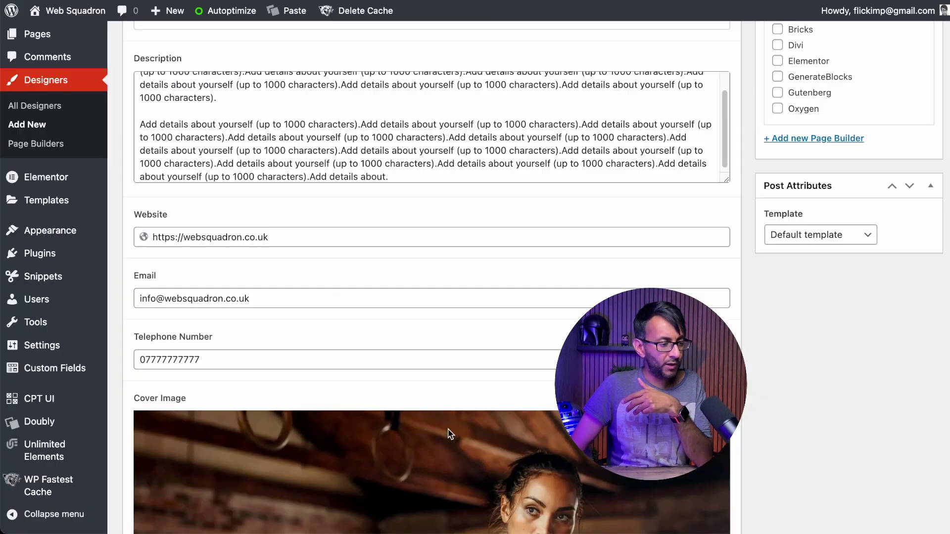
# Set the Example Website 1 image to box12.webp from the media library
pyautogui.scroll(3, 447, 391)
pyautogui.scroll(-1, 448, 380)
pyautogui.scroll(-8, 446, 372)
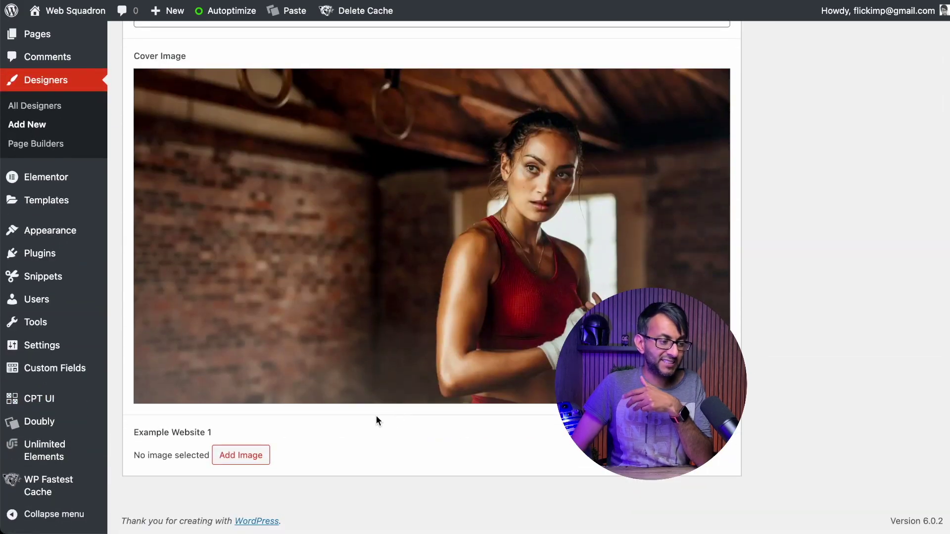
pyautogui.click(236, 459)
pyautogui.scroll(-4, 361, 432)
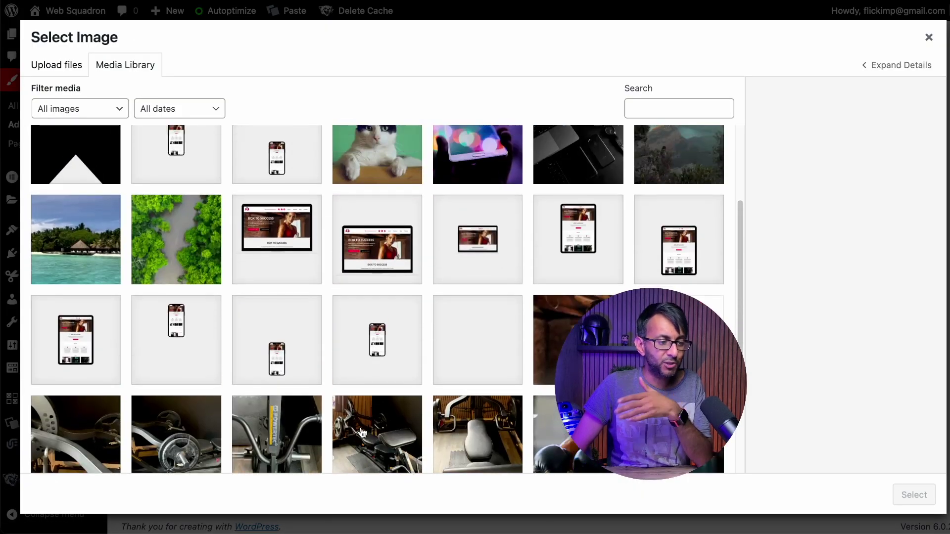
pyautogui.scroll(-2, 361, 433)
pyautogui.click(281, 364)
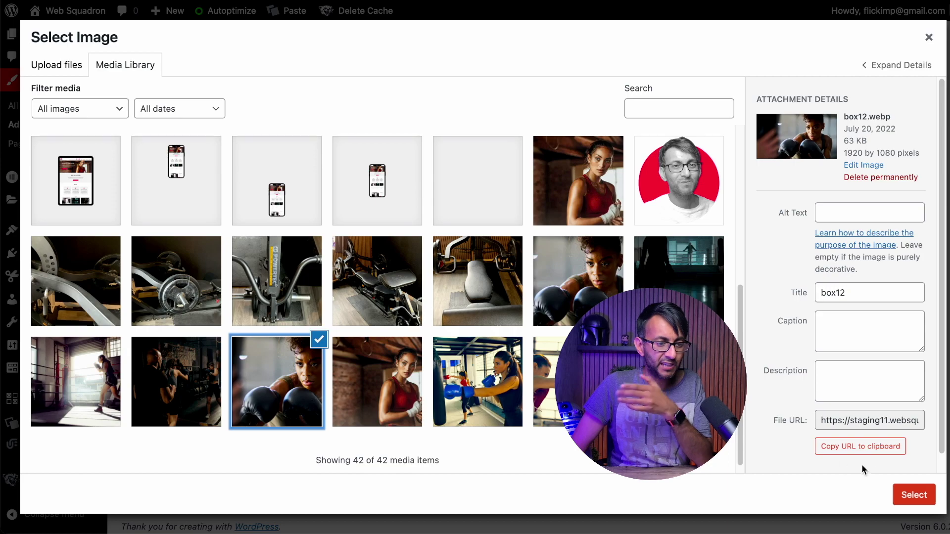
pyautogui.click(909, 498)
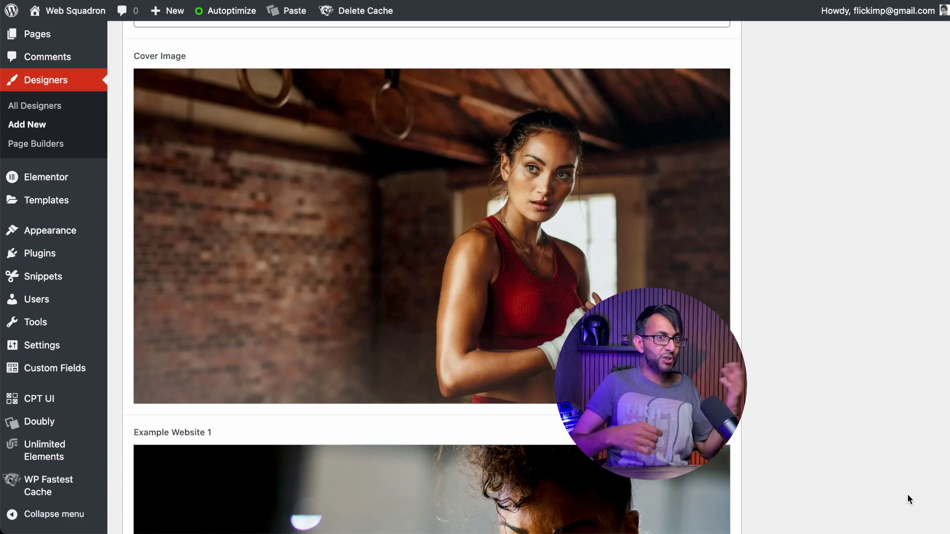
# Review the completed designer details and publish the entry
pyautogui.scroll(-6, 450, 355)
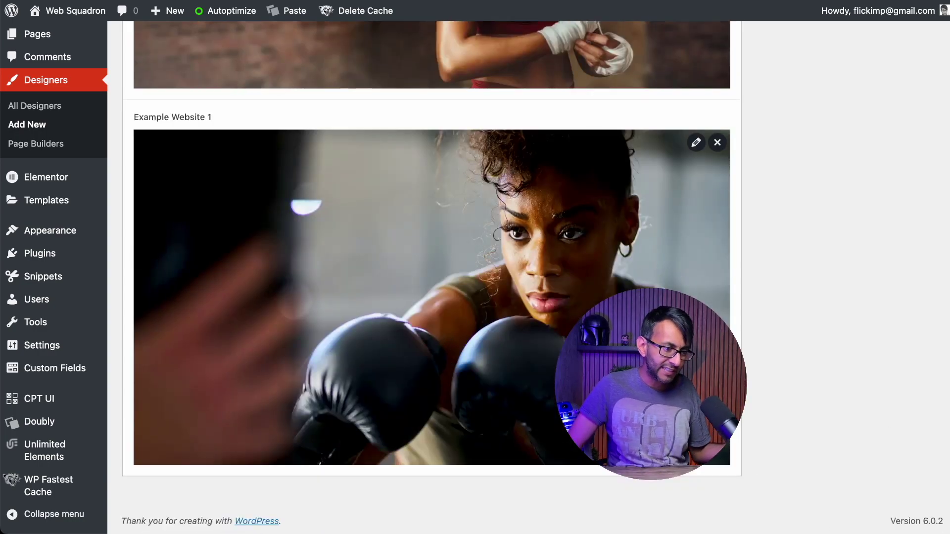
pyautogui.scroll(15, 914, 439)
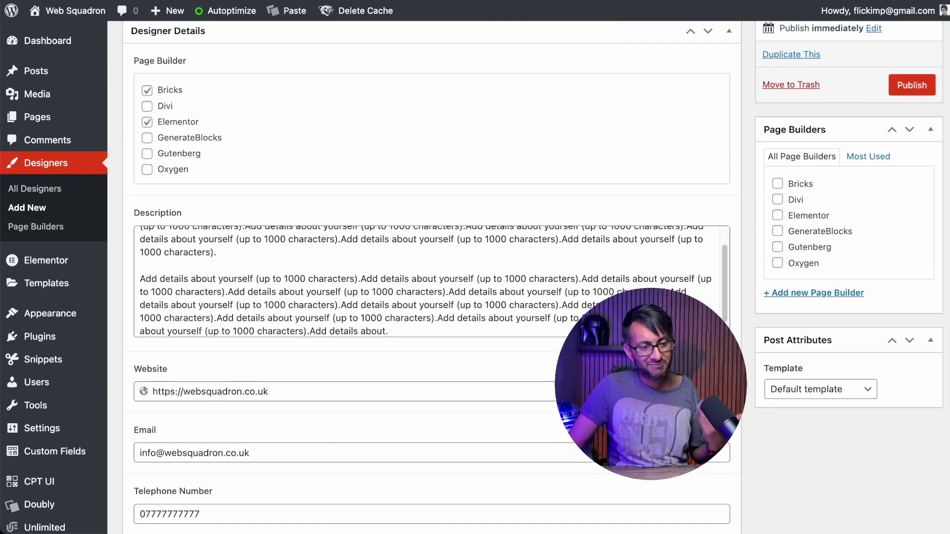
pyautogui.scroll(1, 907, 190)
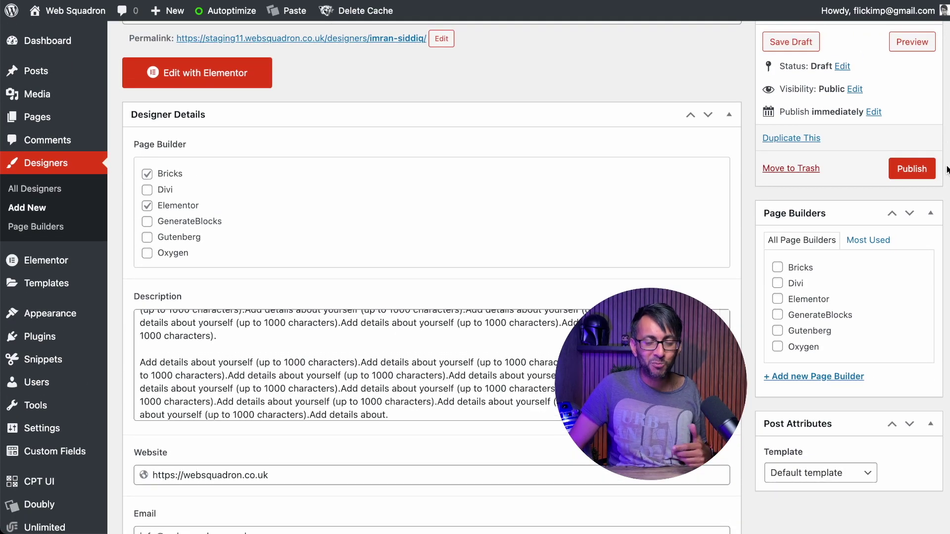
pyautogui.click(914, 176)
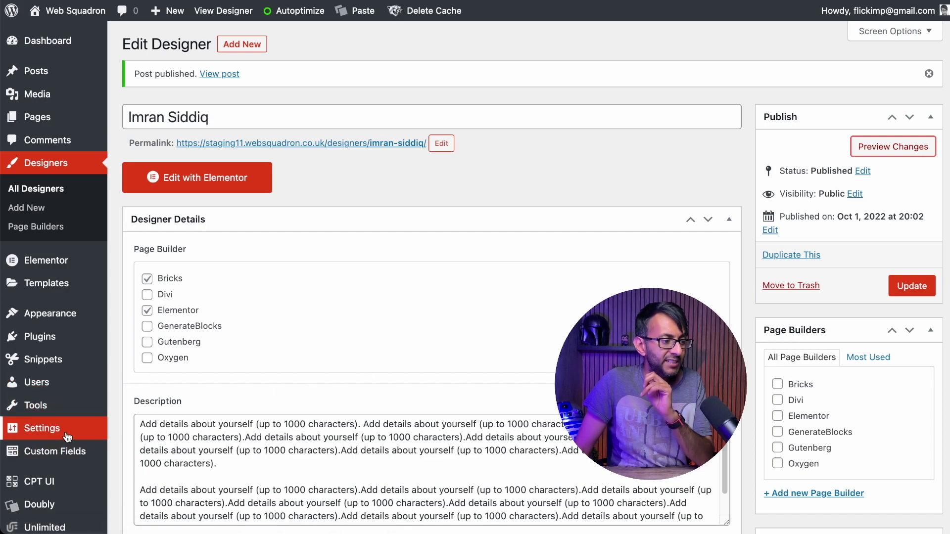
# Create a new Single Post template in Elementor and clear the block library and navigator away to leave a blank canvas
pyautogui.moveTo(64, 432)
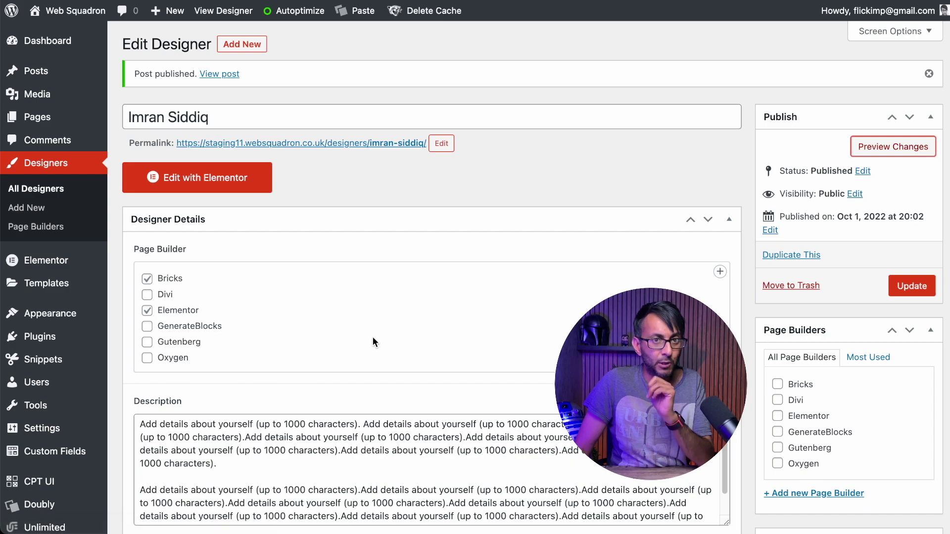
pyautogui.moveTo(63, 291)
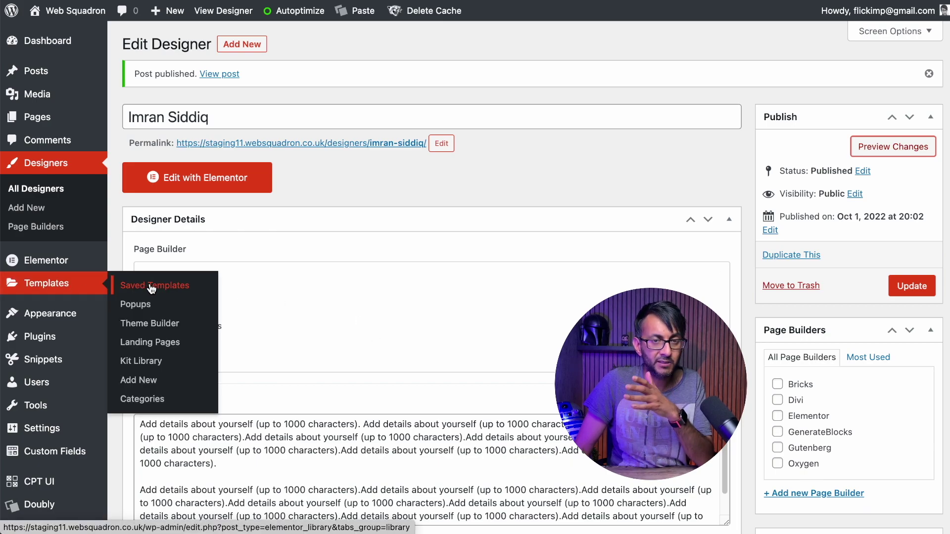
pyautogui.click(152, 287)
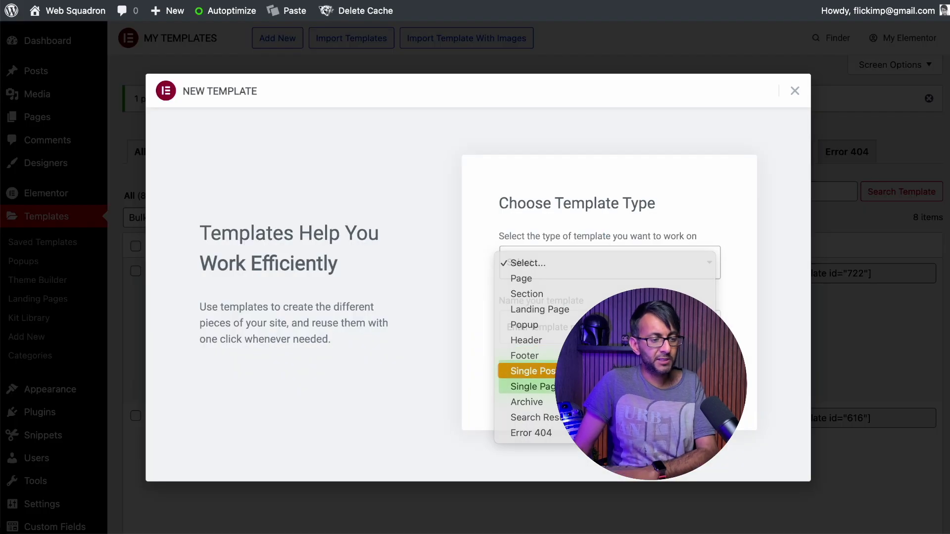
pyautogui.click(514, 448)
pyautogui.click(570, 327)
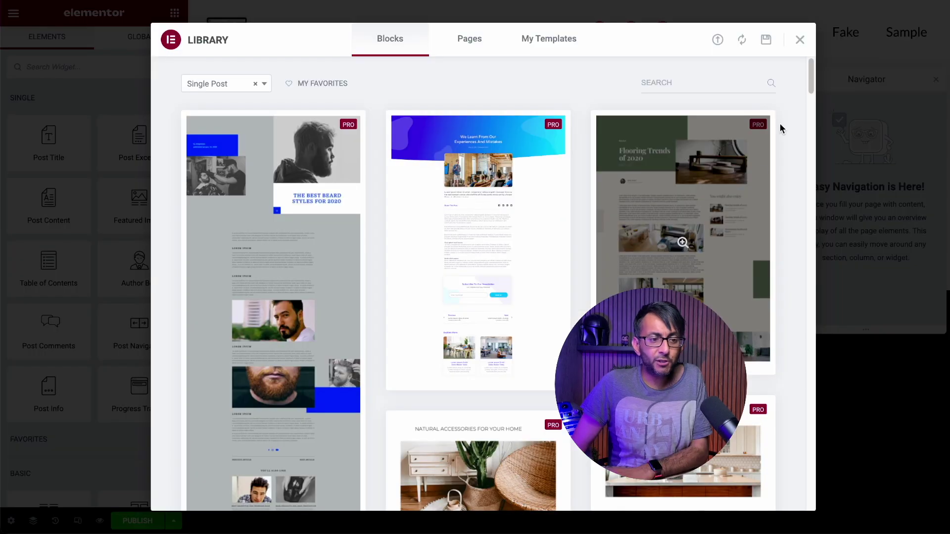
pyautogui.click(801, 39)
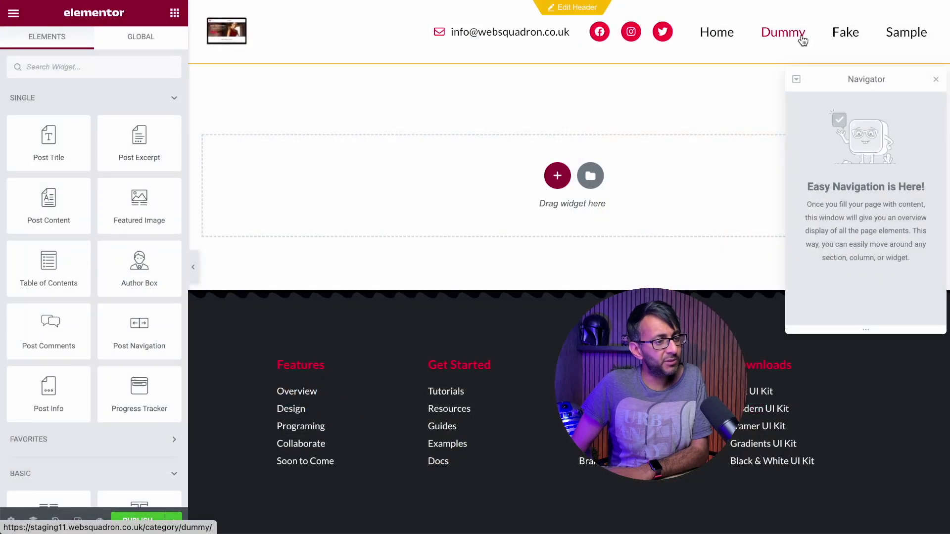
pyautogui.click(936, 80)
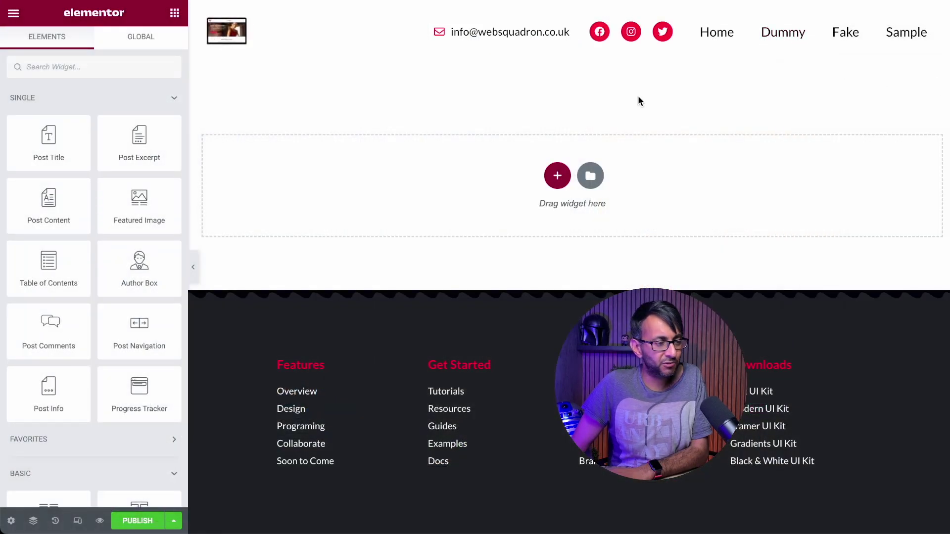
# Find the Posts widget by searching for "post" and place it in the template's empty area
pyautogui.click(124, 57)
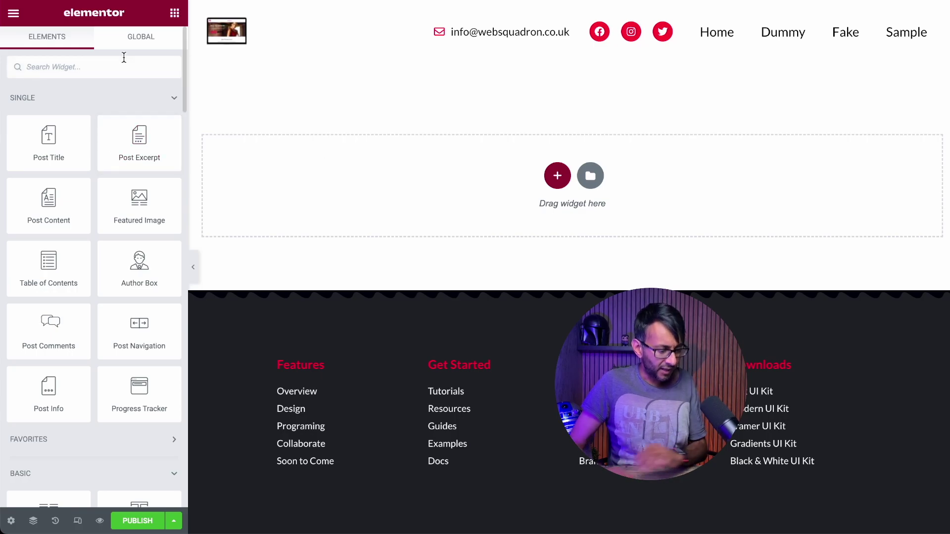
pyautogui.write('post')
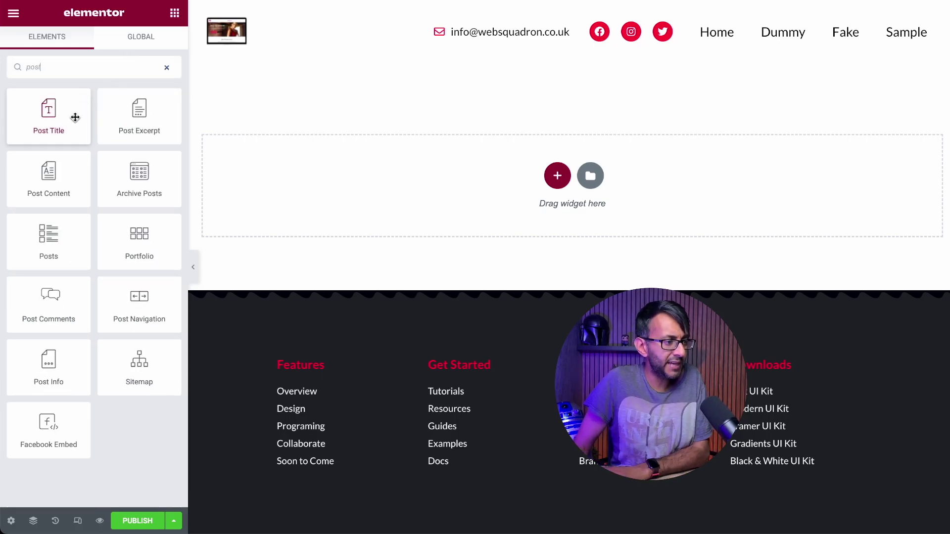
pyautogui.moveTo(47, 243); pyautogui.dragTo(407, 182)
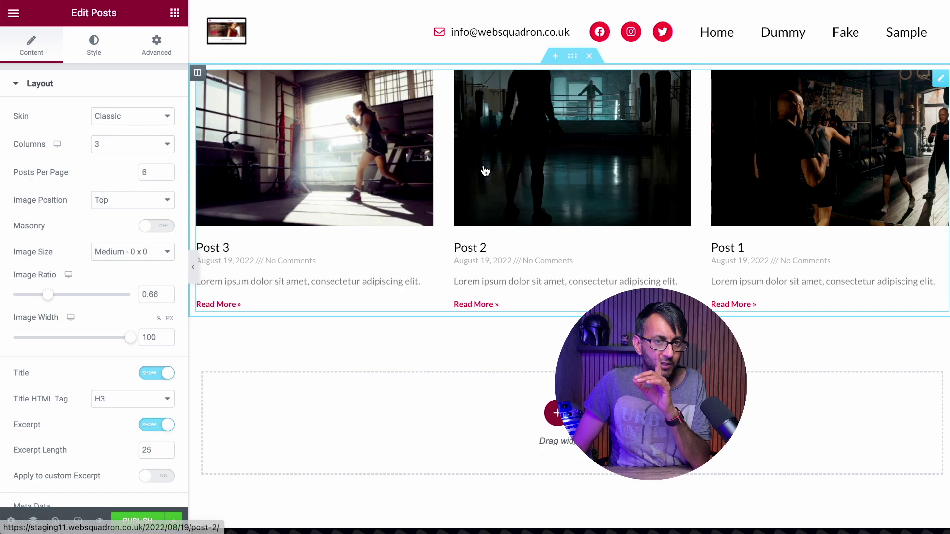
# Set the Posts widget's query source to Designers
pyautogui.scroll(-6, 92, 382)
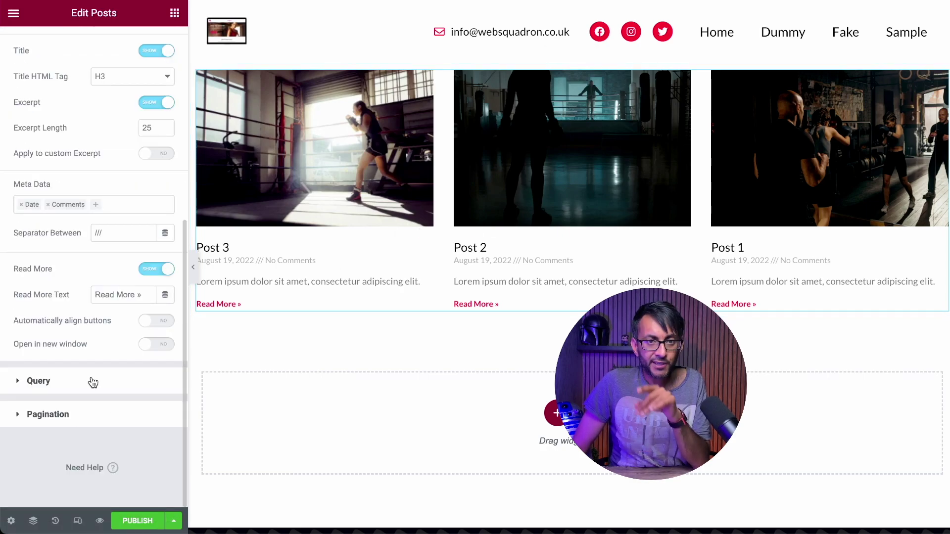
pyautogui.click(93, 382)
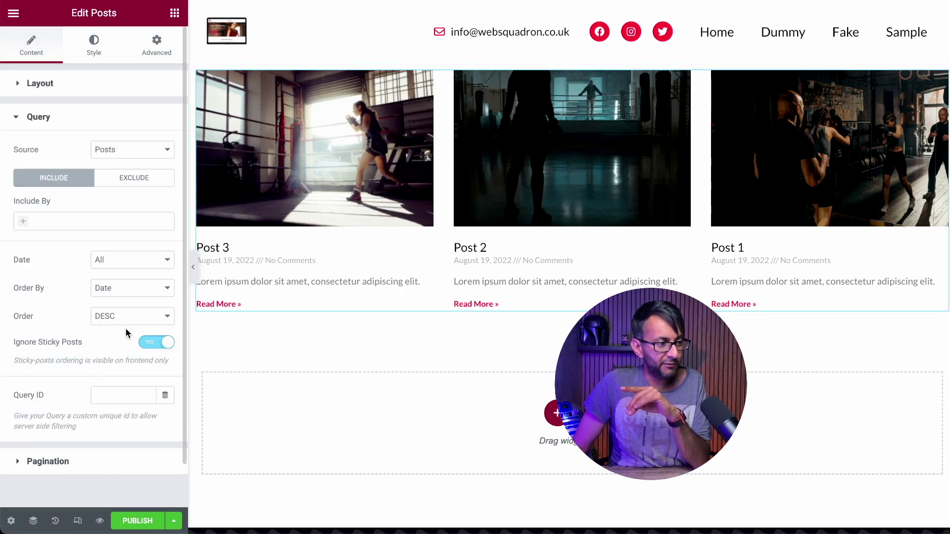
pyautogui.click(149, 152)
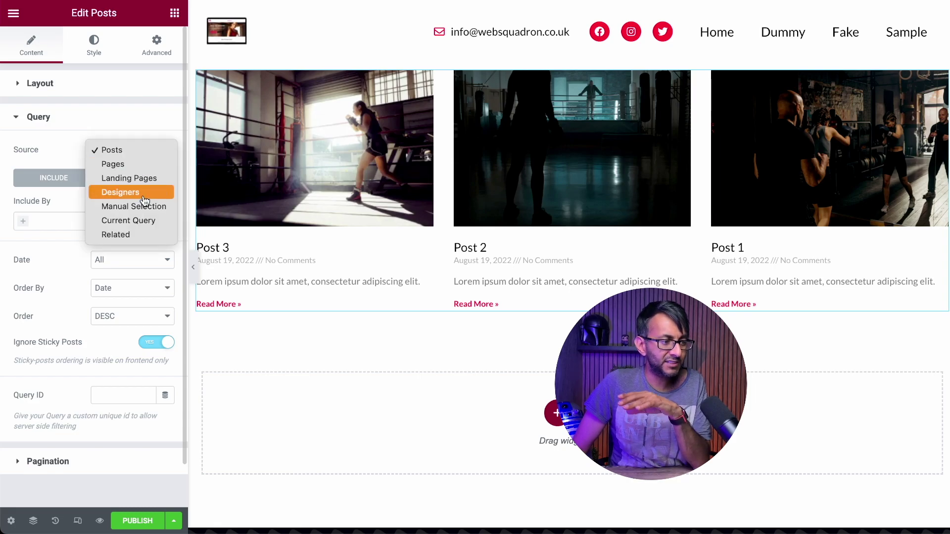
pyautogui.click(120, 193)
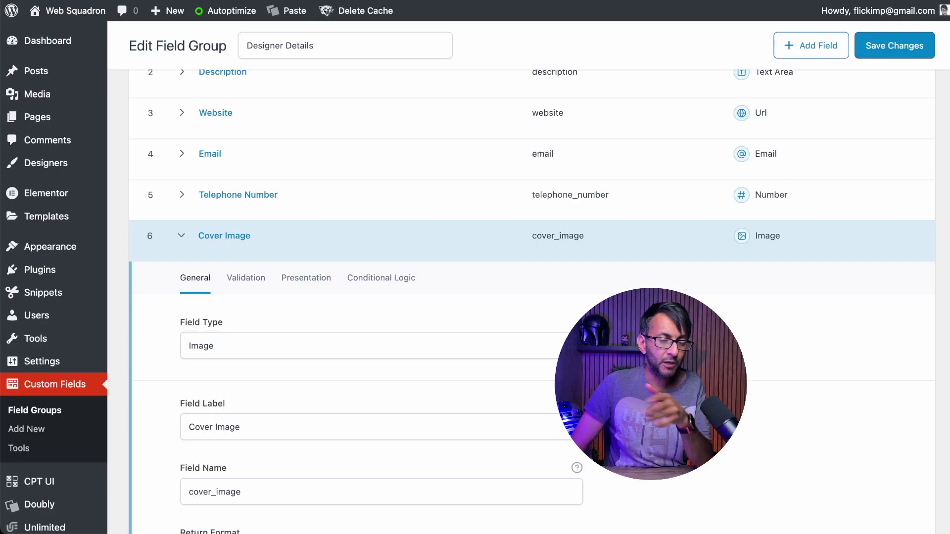
# Enable Featured Image support for the Designers post type in CPT UI and save the post type
pyautogui.moveTo(62, 481)
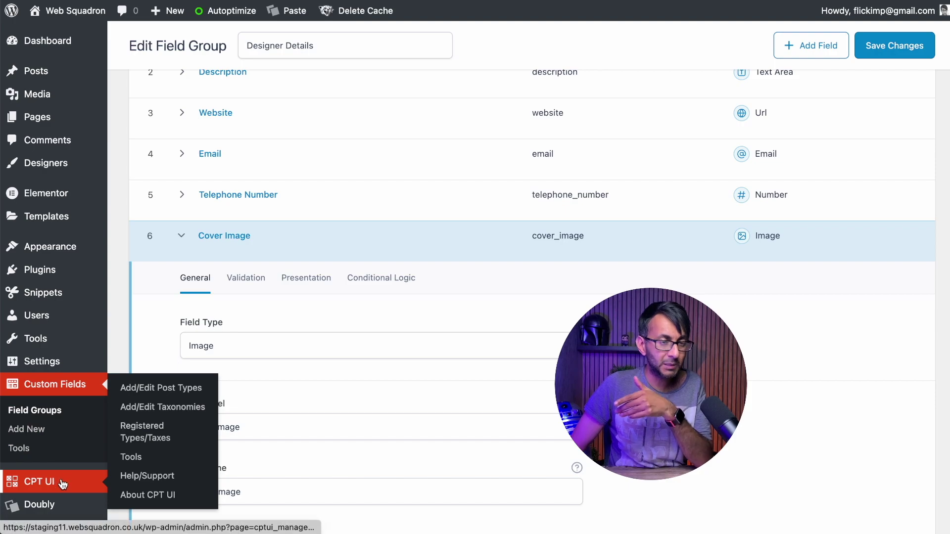
pyautogui.click(170, 390)
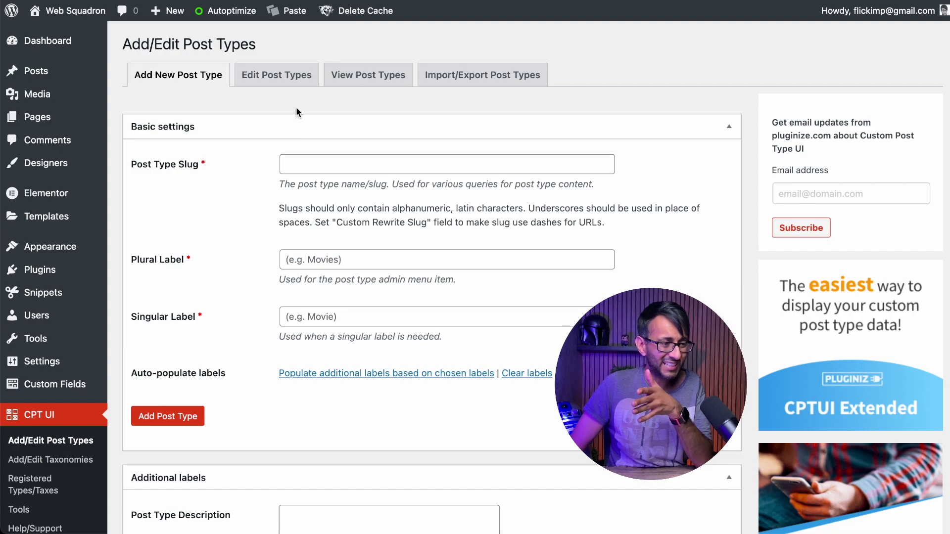
pyautogui.click(295, 77)
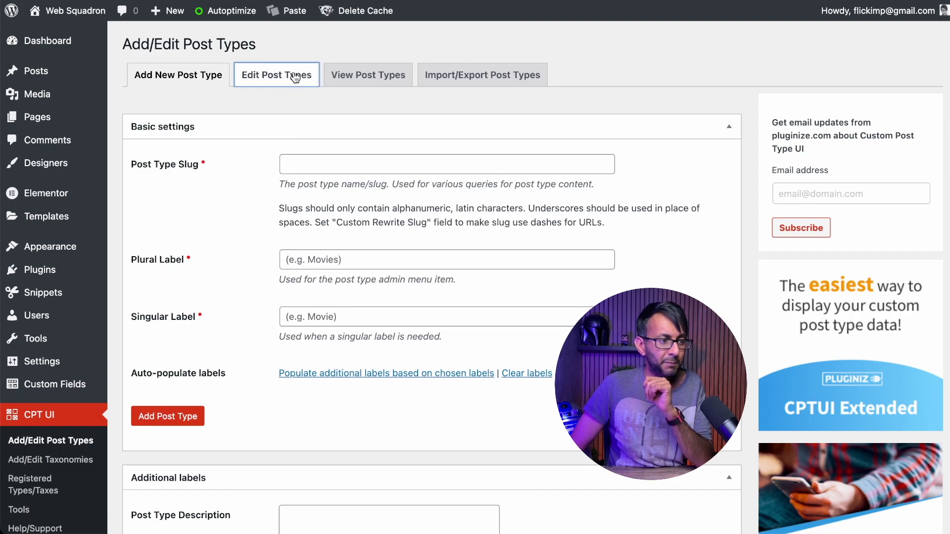
pyautogui.scroll(-20, 858, 90)
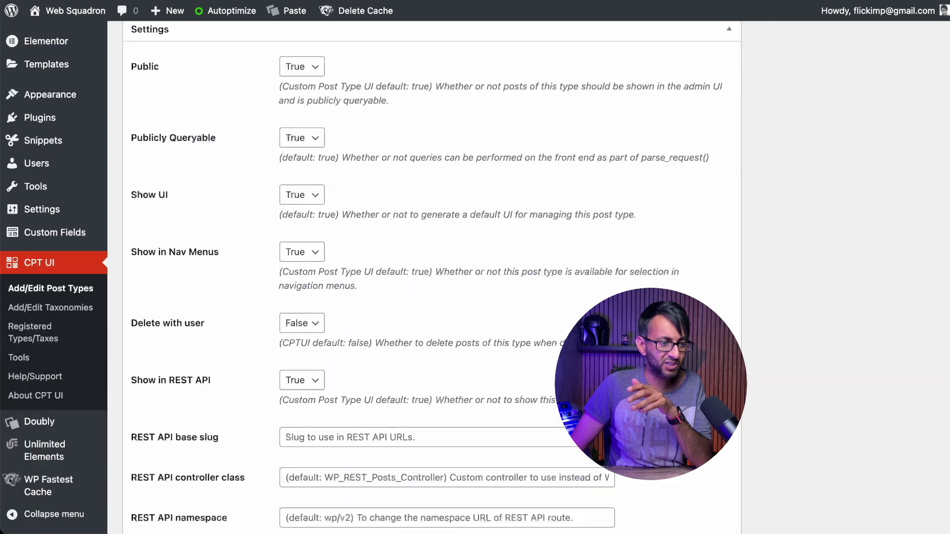
pyautogui.scroll(6, 858, 90)
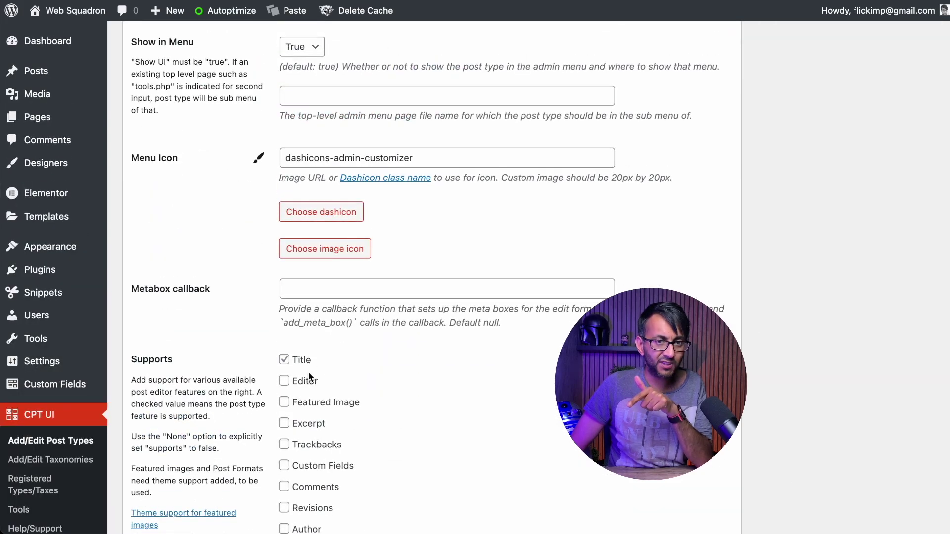
pyautogui.click(322, 405)
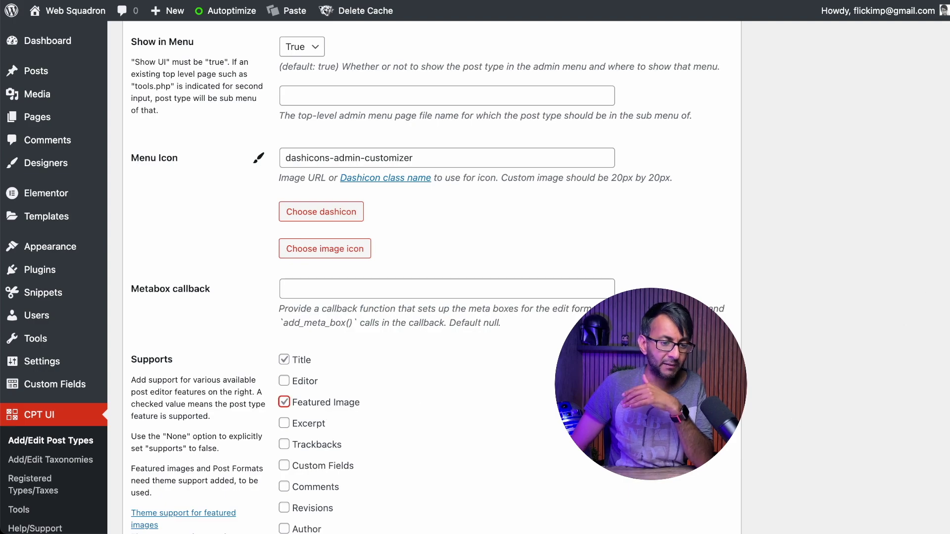
pyautogui.scroll(-7, 430, 277)
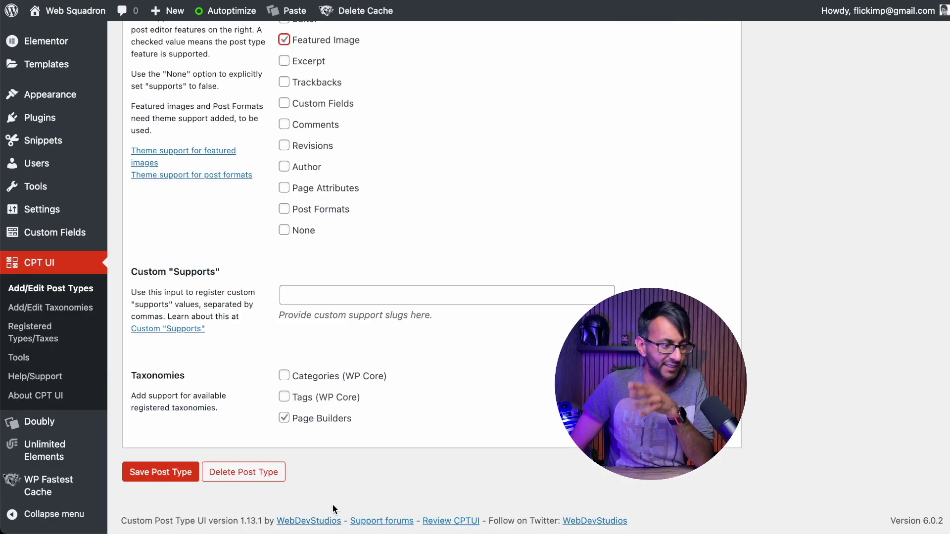
pyautogui.click(180, 476)
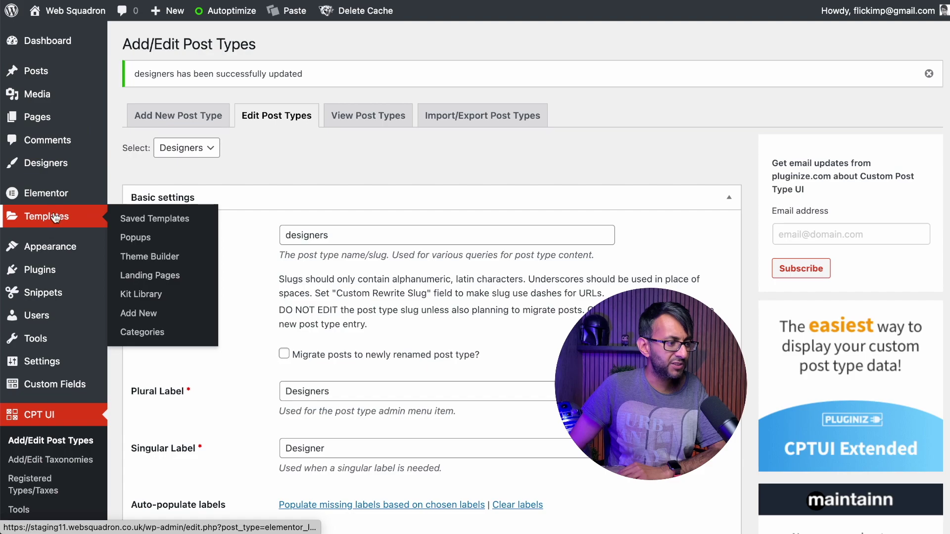
# Open the list of all designers in a new browser tab and open the published designer entry for editing
pyautogui.moveTo(75, 164)
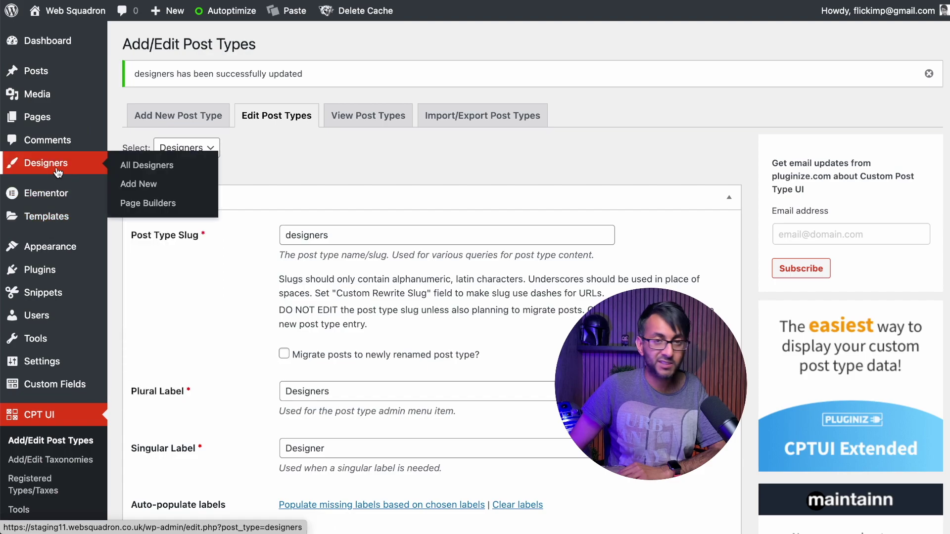
pyautogui.rightClick(153, 167)
pyautogui.click(187, 183)
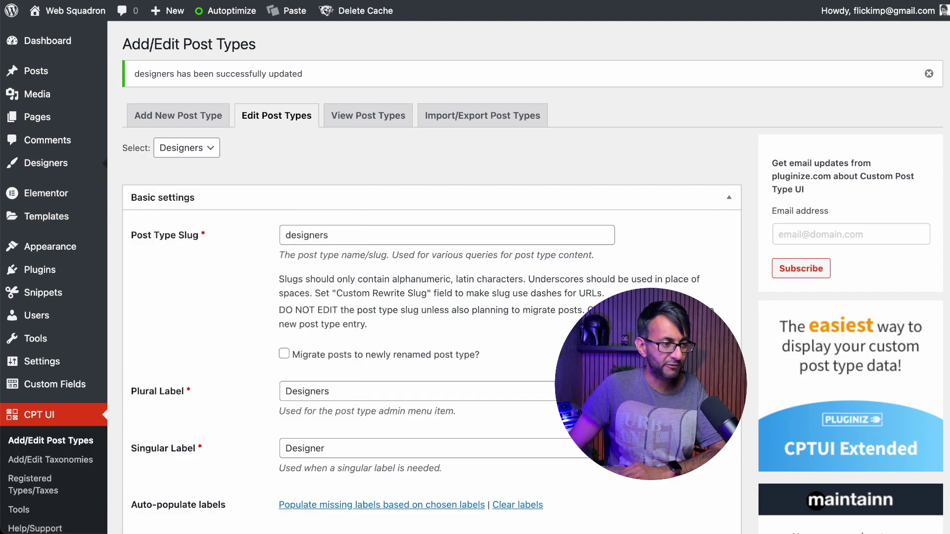
pyautogui.hotkey('ctrl', 'Tab')
pyautogui.click(160, 163)
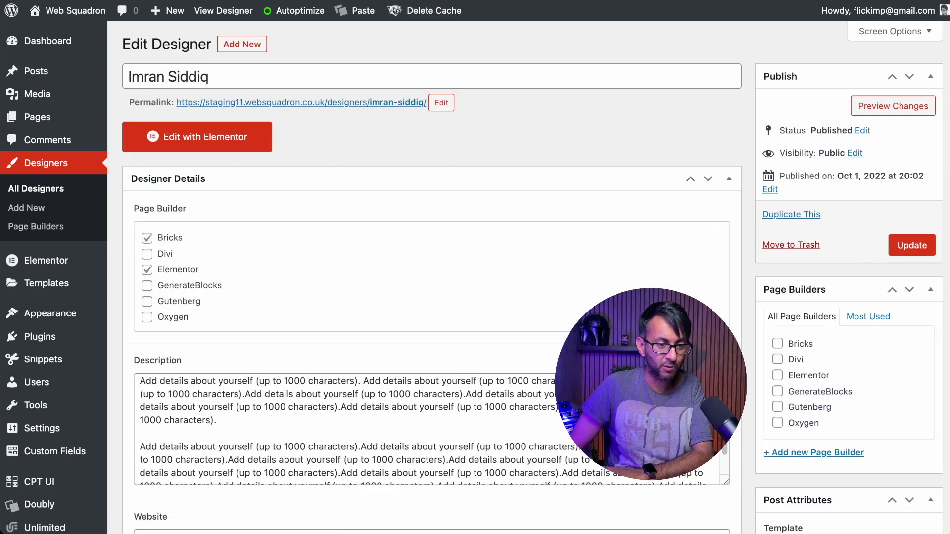
# Set the box13 photo of the woman in the red top as the entry's featured image and update the entry
pyautogui.scroll(-6, 869, 218)
pyautogui.click(813, 309)
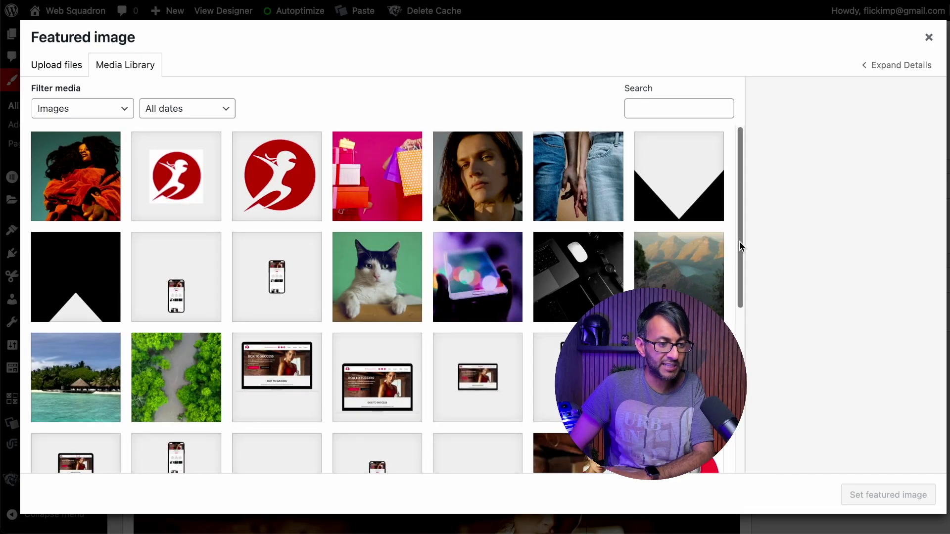
pyautogui.moveTo(739, 242); pyautogui.dragTo(742, 434)
pyautogui.click(393, 380)
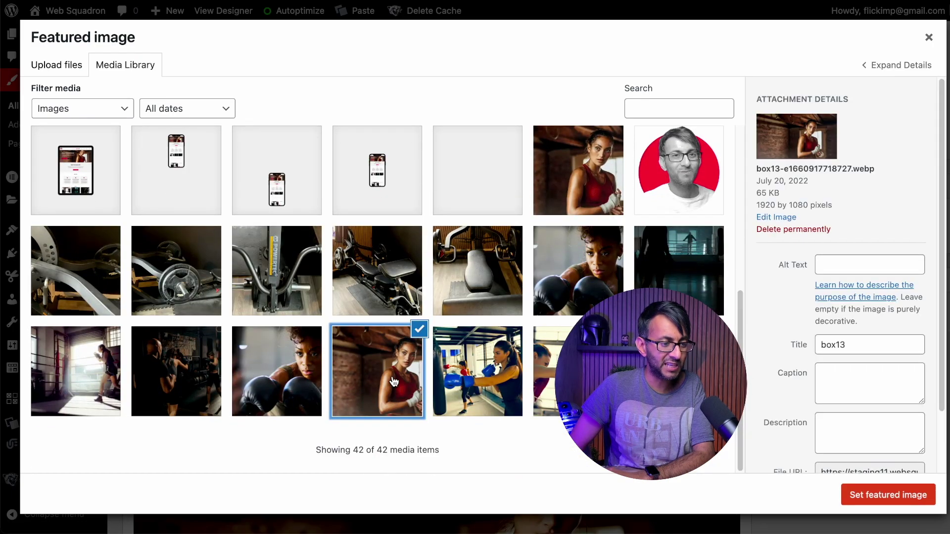
pyautogui.click(874, 494)
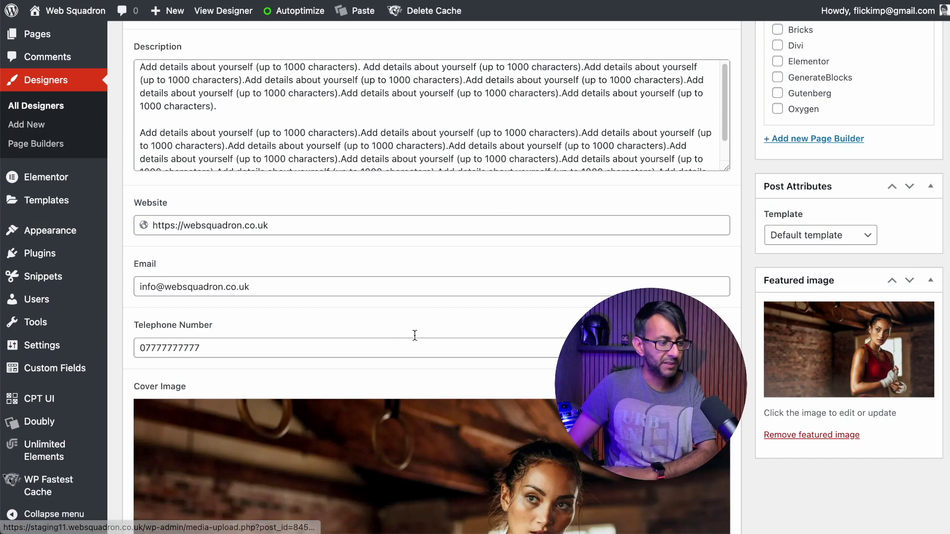
pyautogui.scroll(6, 405, 340)
pyautogui.click(911, 216)
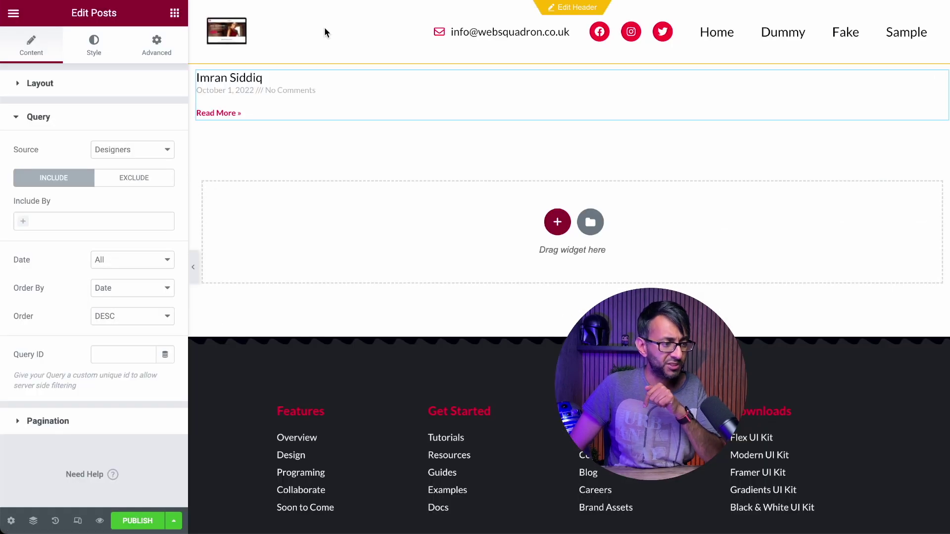
# Publish the single post template without any display condition and reload the Elementor editor
pyautogui.click(151, 520)
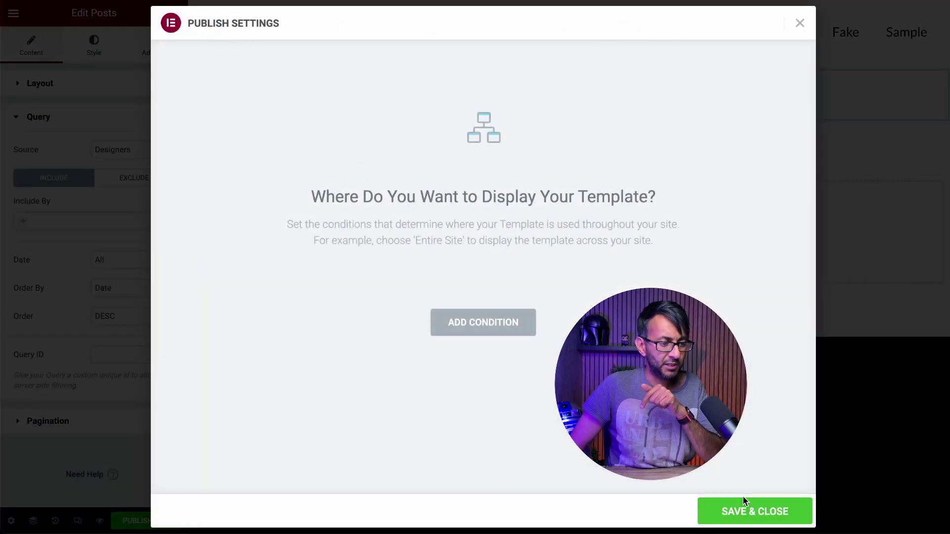
pyautogui.click(775, 516)
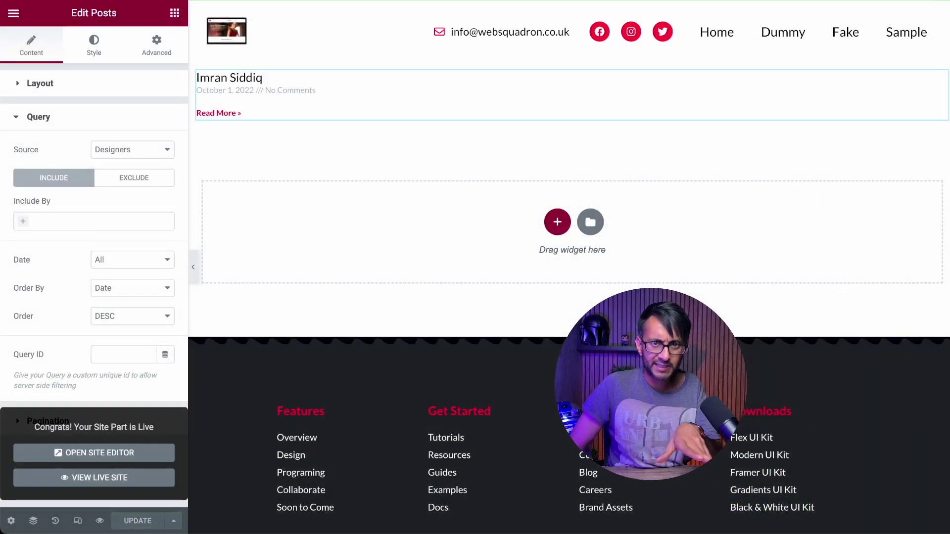
pyautogui.hotkey('ctrl', 'l')
pyautogui.press('Return')
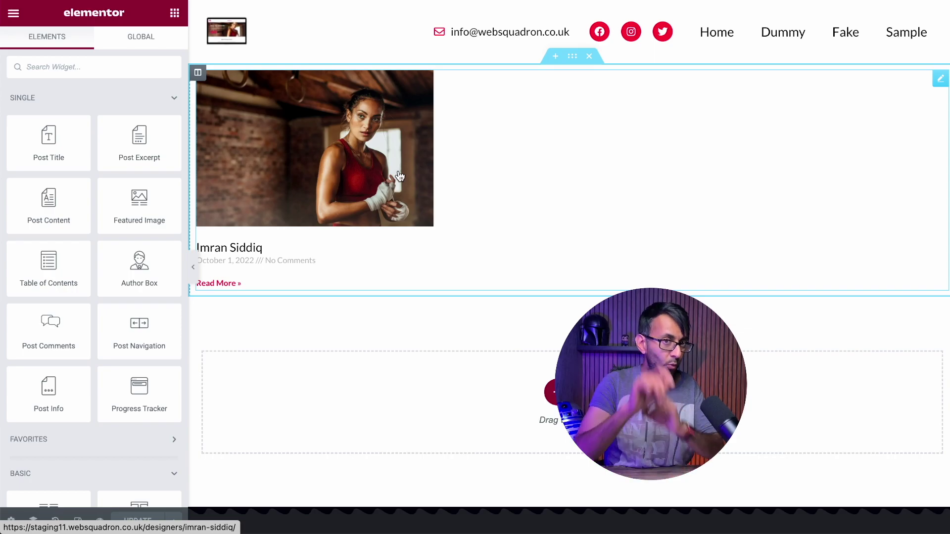
# Delete the Posts widget and give its section a classic background image from the ACF Image Field with the Cover Image key
pyautogui.rightClick(467, 167)
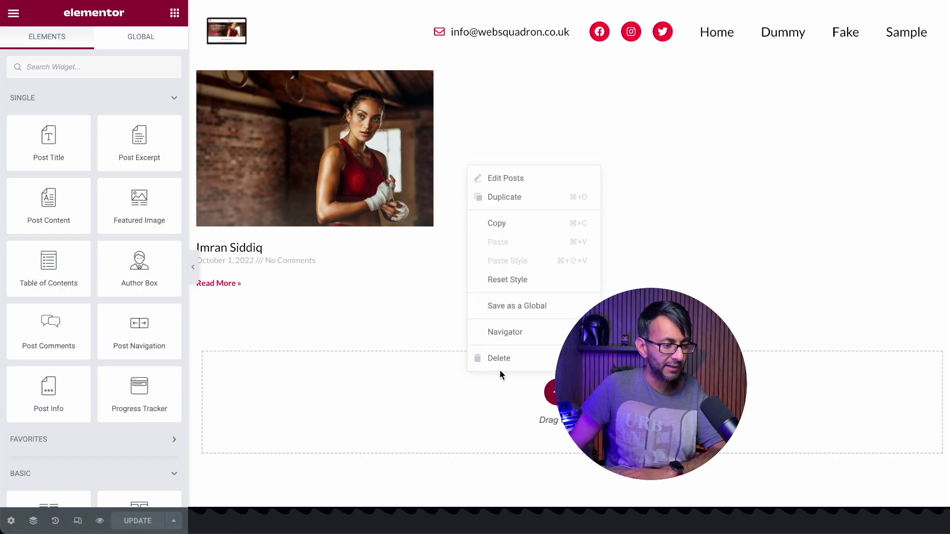
pyautogui.click(500, 358)
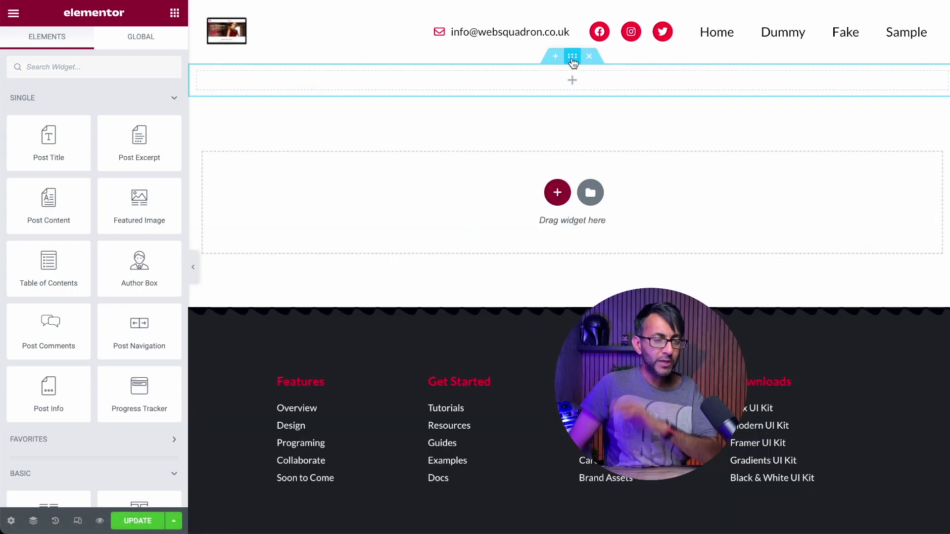
pyautogui.click(572, 58)
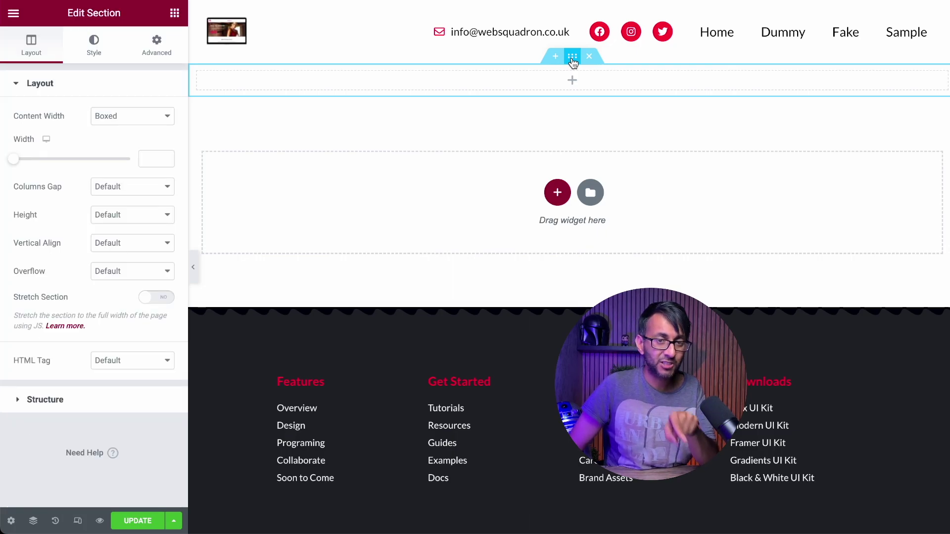
pyautogui.click(94, 49)
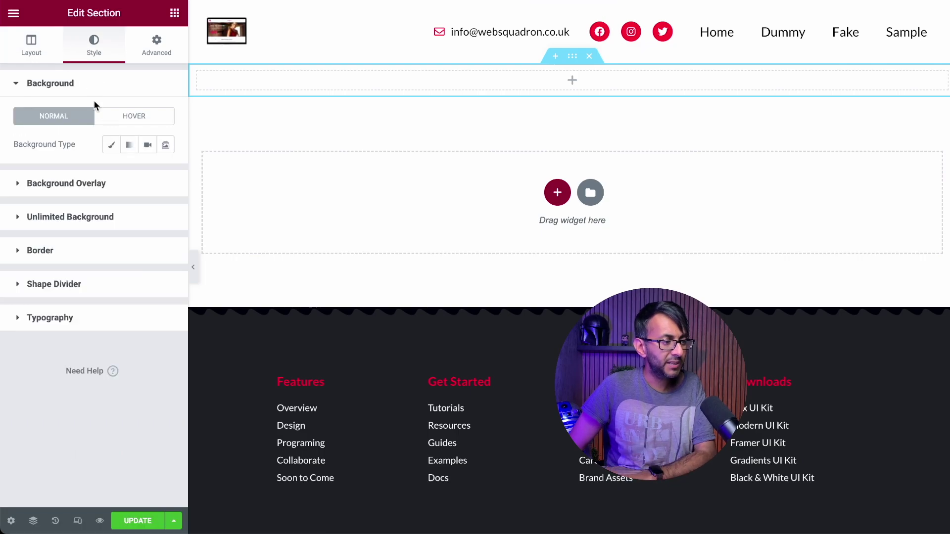
pyautogui.click(112, 146)
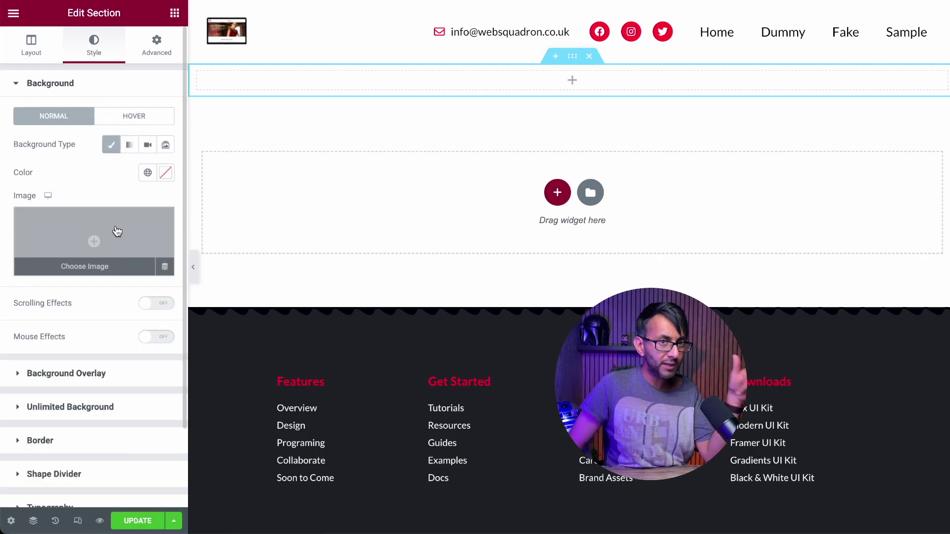
pyautogui.click(164, 267)
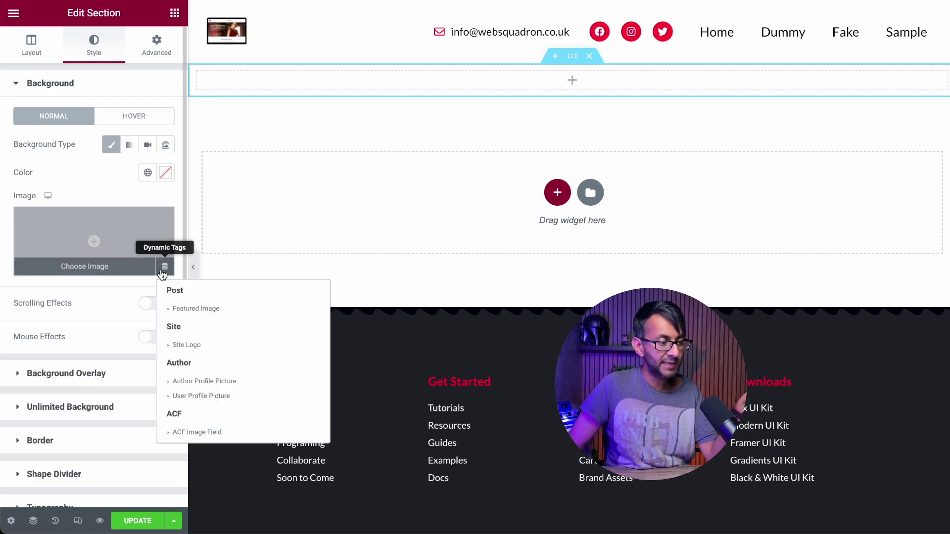
pyautogui.click(233, 439)
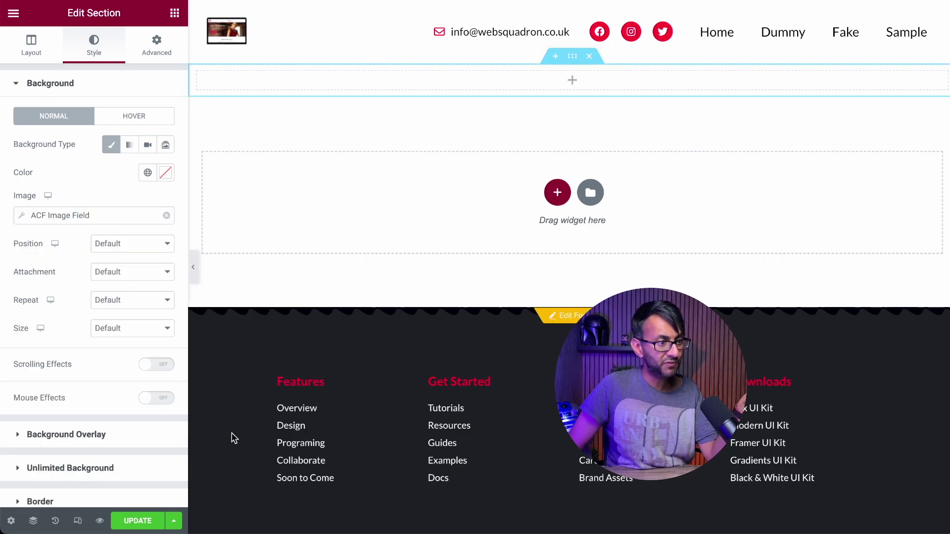
pyautogui.click(22, 217)
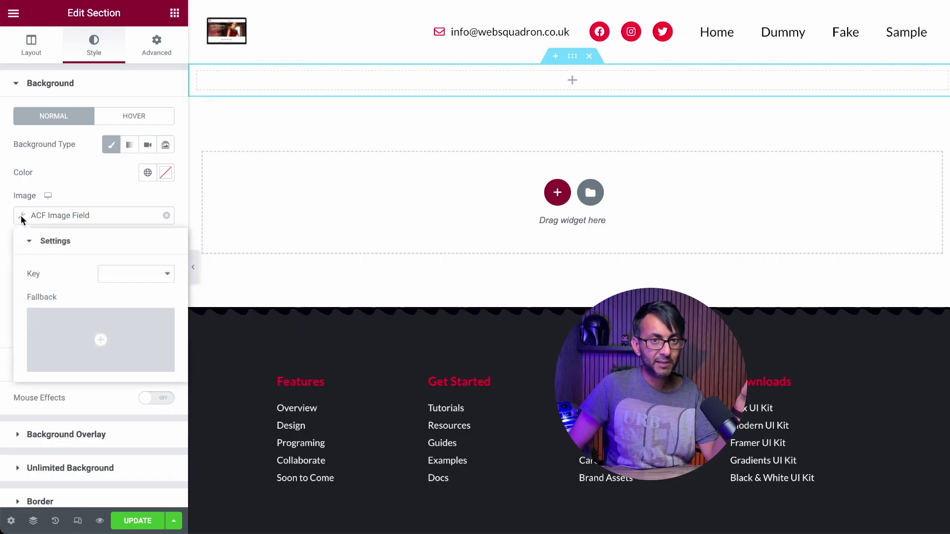
pyautogui.click(118, 277)
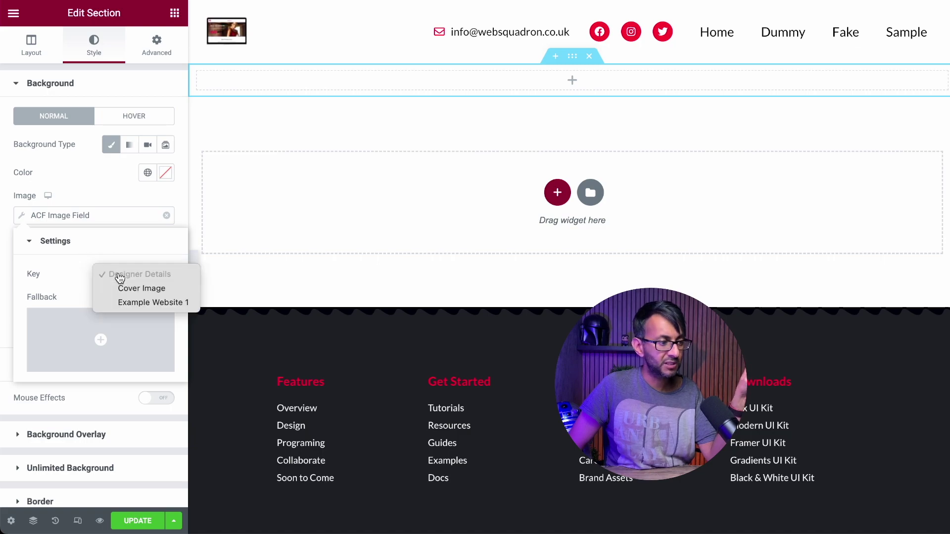
pyautogui.click(188, 293)
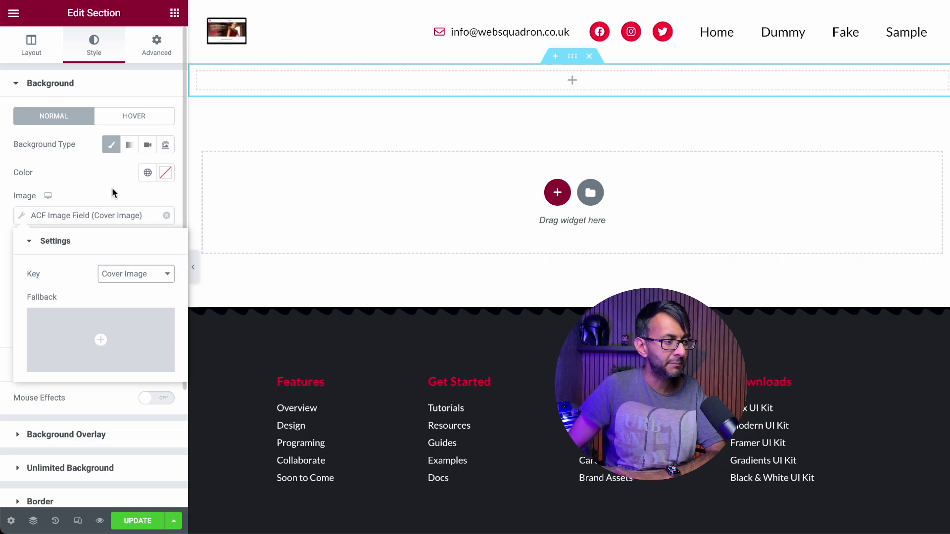
pyautogui.click(55, 135)
# Set the height of the section with the cover image background to Min Height
pyautogui.click(33, 53)
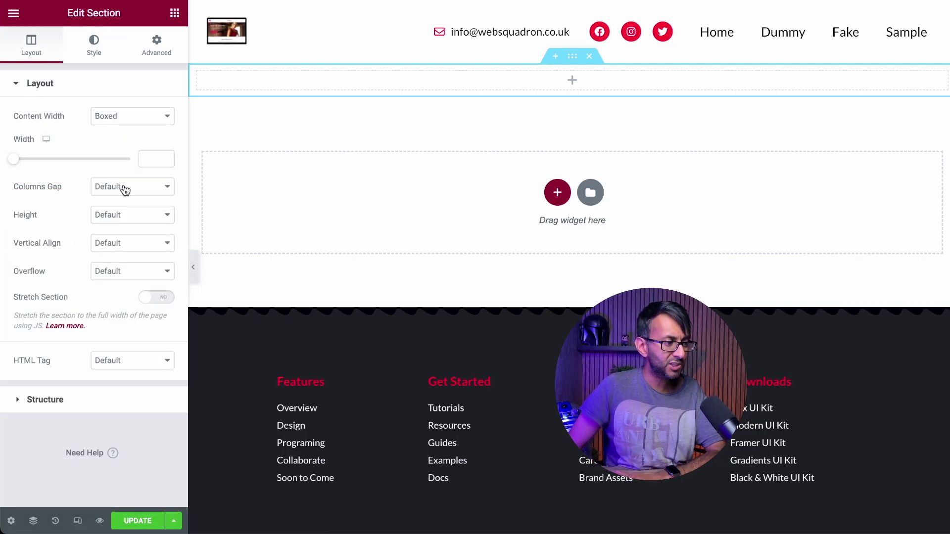
pyautogui.click(123, 213)
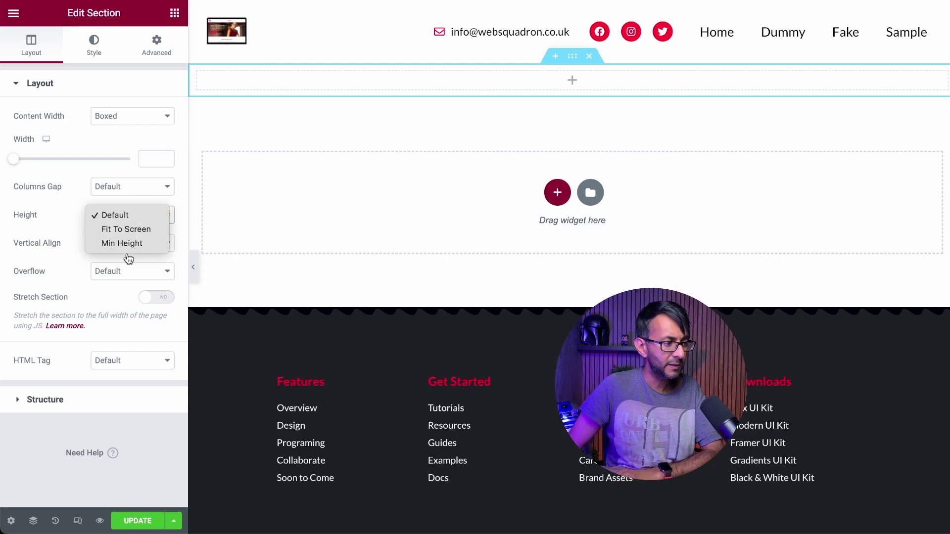
pyautogui.click(126, 247)
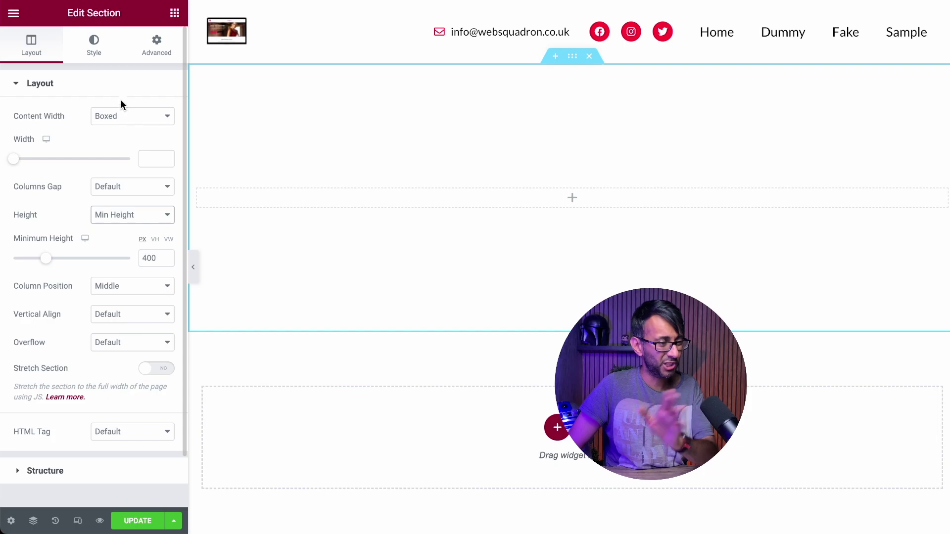
# Set the section's background image to Center Center position, Fixed attachment, No-repeat and Cover size
pyautogui.click(94, 45)
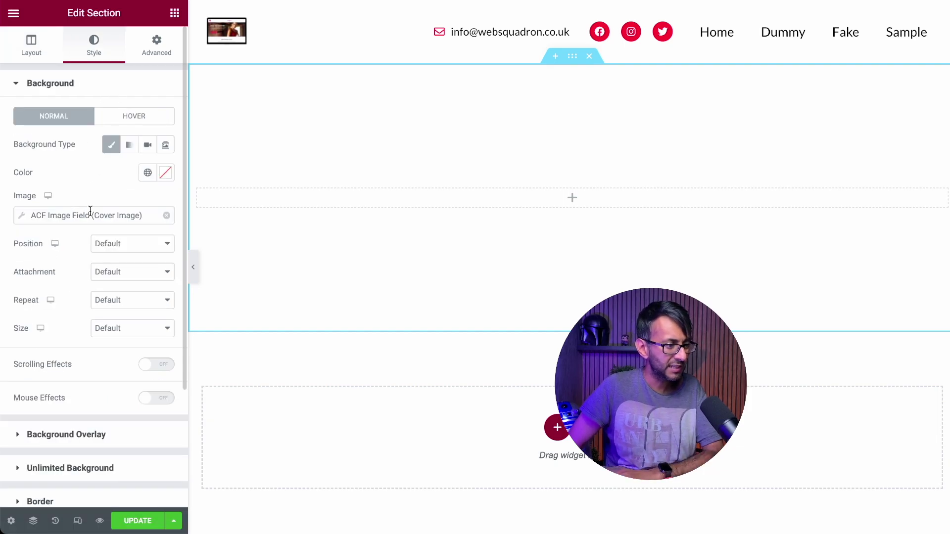
pyautogui.click(127, 244)
pyautogui.click(127, 258)
pyautogui.click(123, 276)
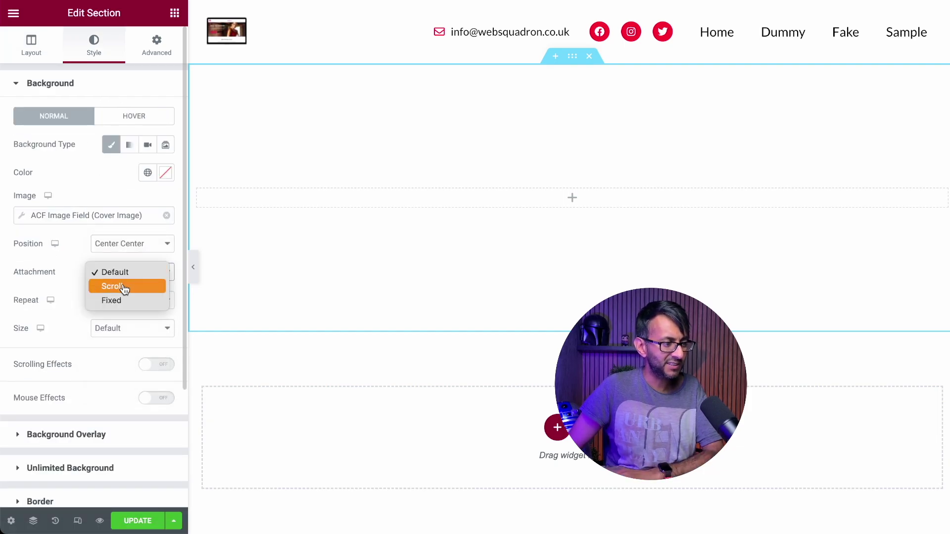
pyautogui.click(124, 301)
pyautogui.click(123, 319)
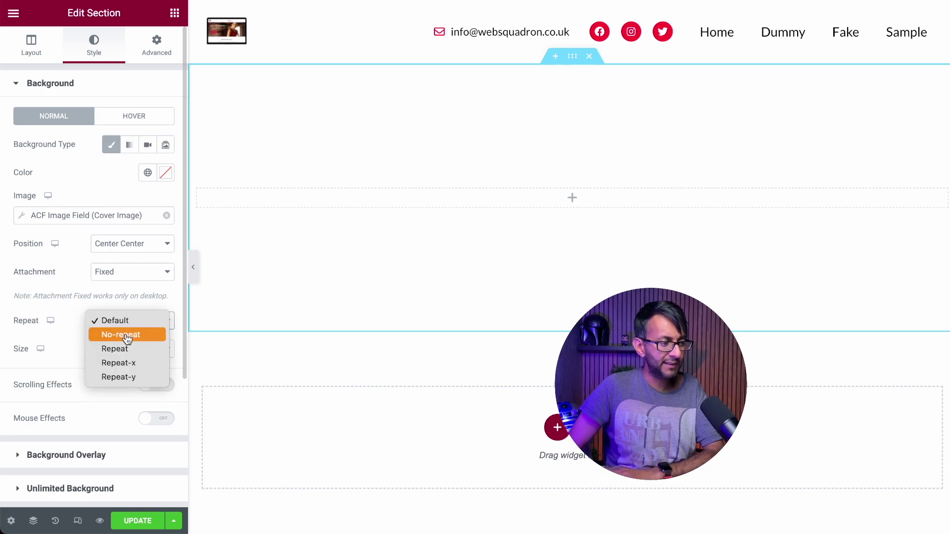
pyautogui.click(127, 336)
pyautogui.click(127, 351)
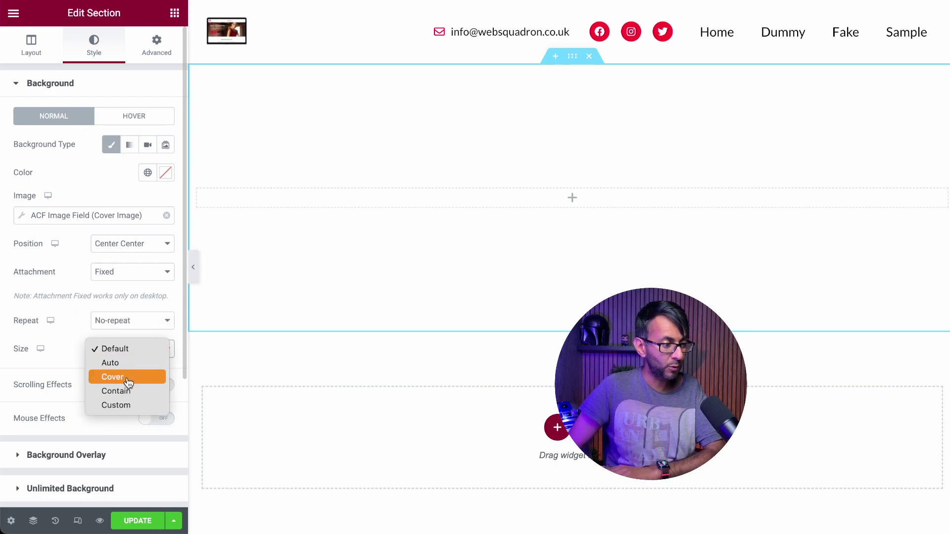
pyautogui.click(128, 376)
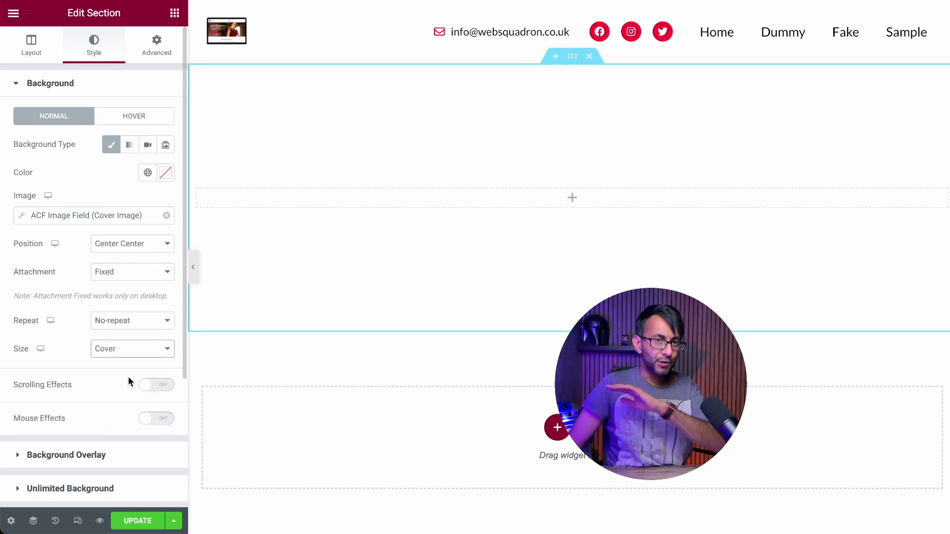
# Set the template's dynamic content preview to Designer, choose the published designer's entry by name, and apply the preview
pyautogui.click(11, 522)
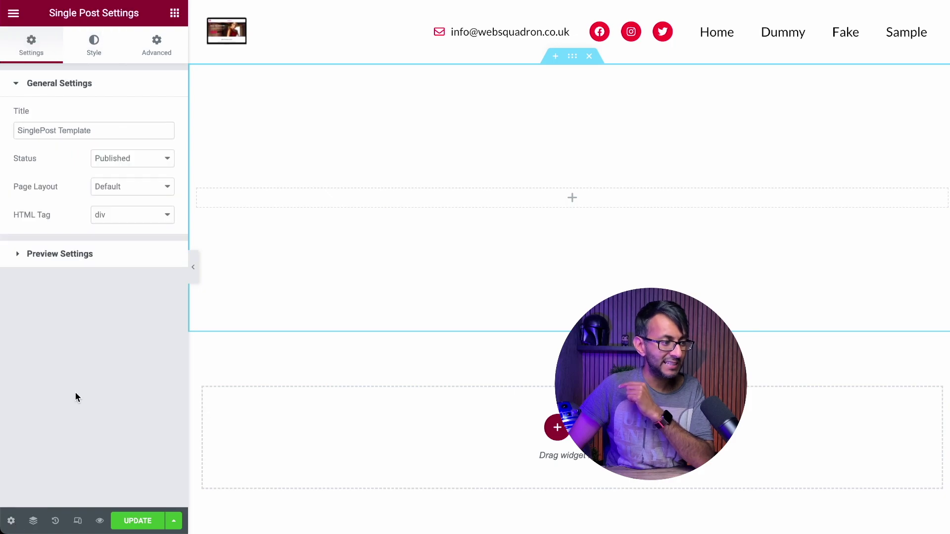
pyautogui.click(127, 263)
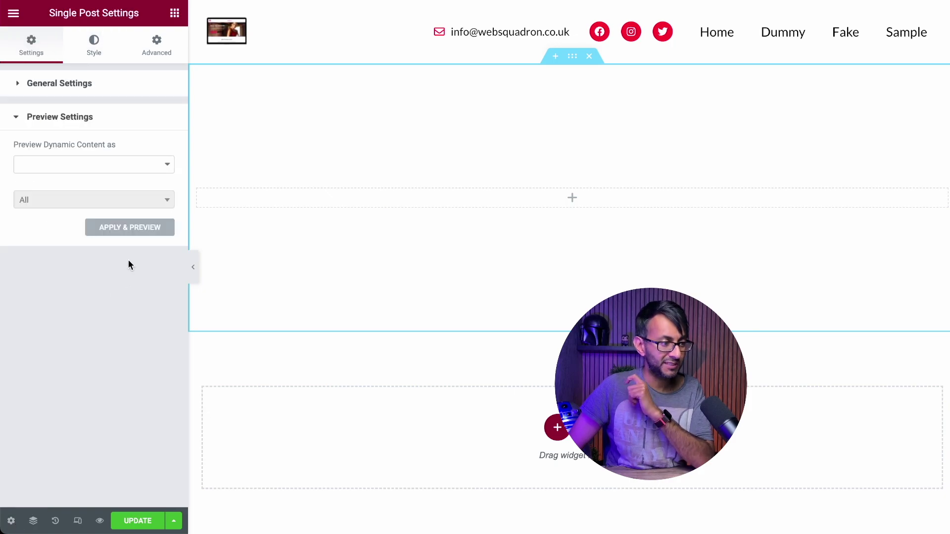
pyautogui.click(100, 173)
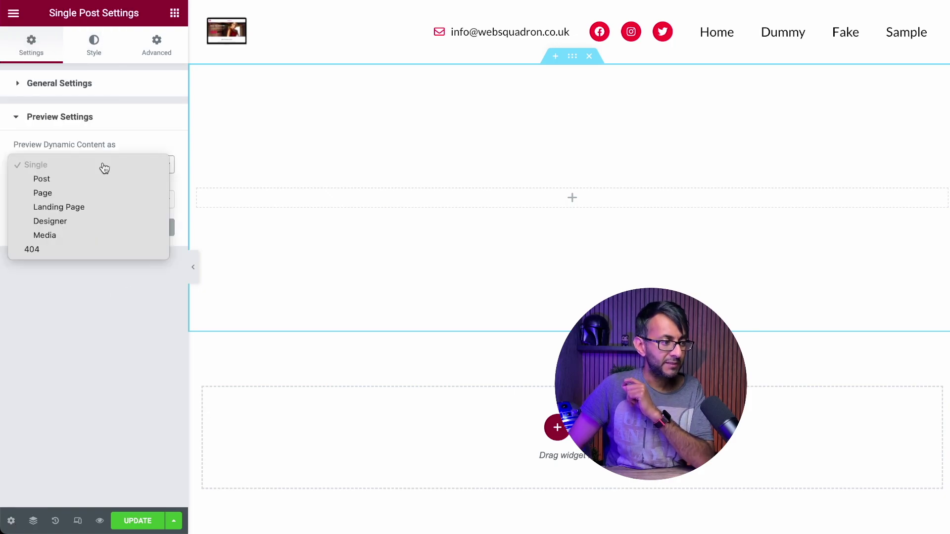
pyautogui.click(98, 228)
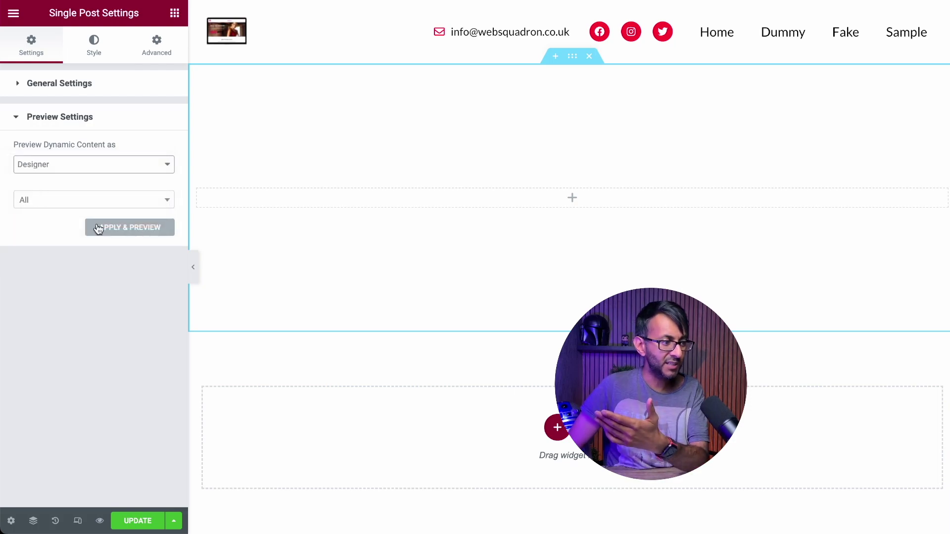
pyautogui.click(91, 206)
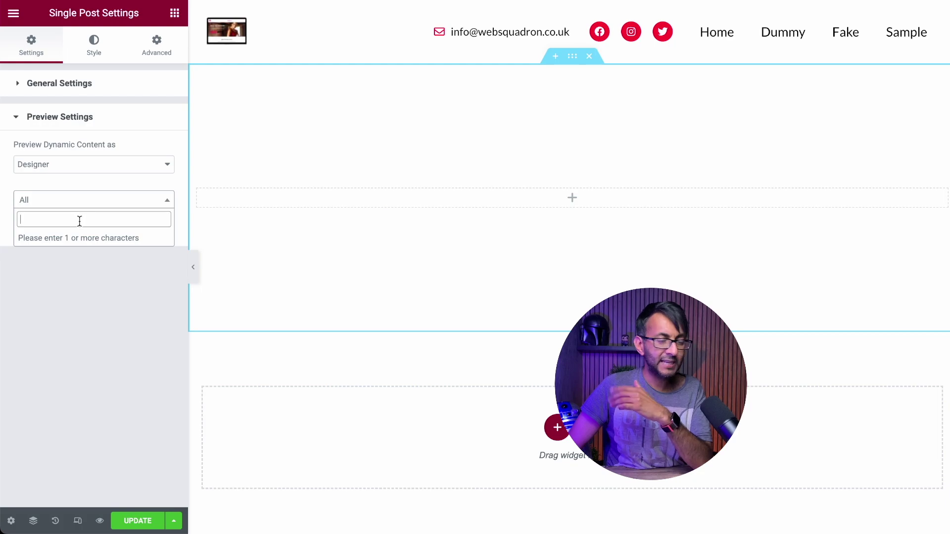
pyautogui.write('Imran')
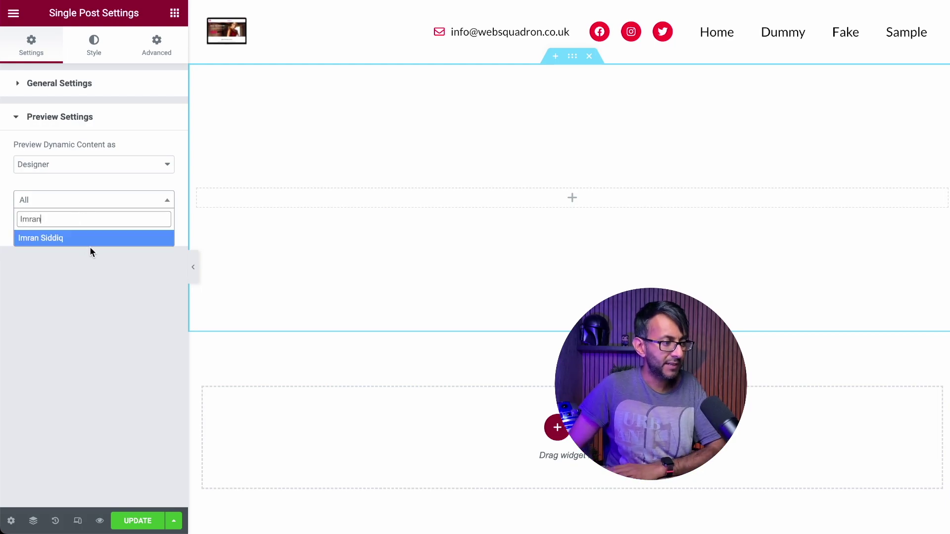
pyautogui.click(94, 241)
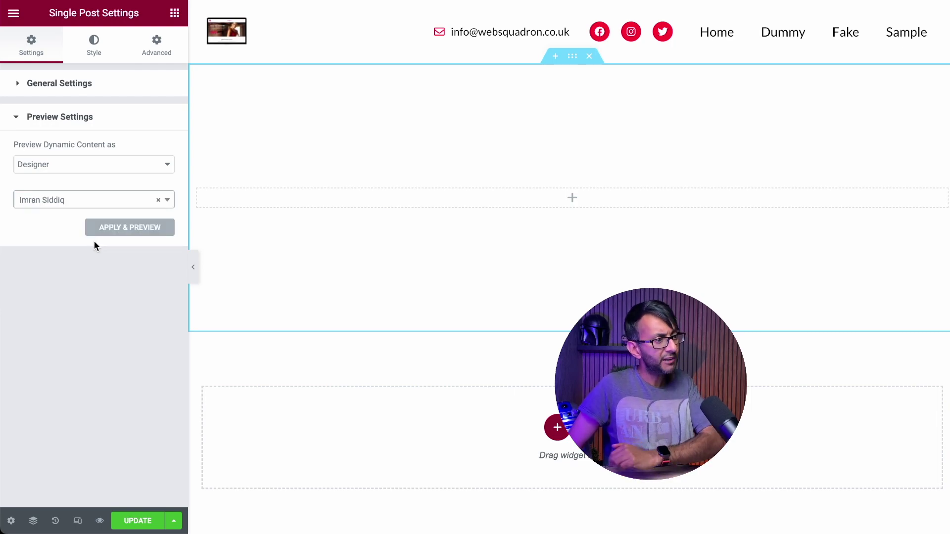
pyautogui.click(151, 228)
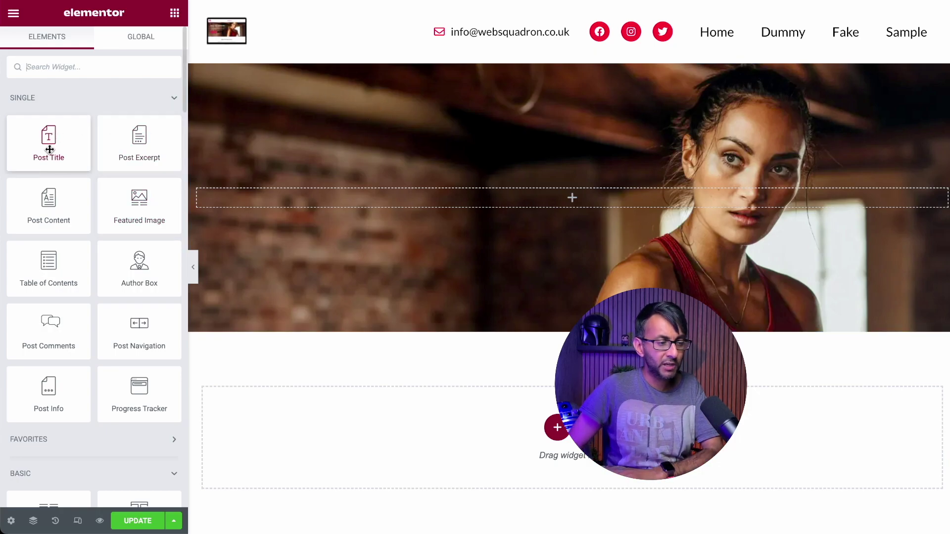
# Add a Post Title widget to the section with the cover image background
pyautogui.moveTo(48, 143); pyautogui.dragTo(276, 187)
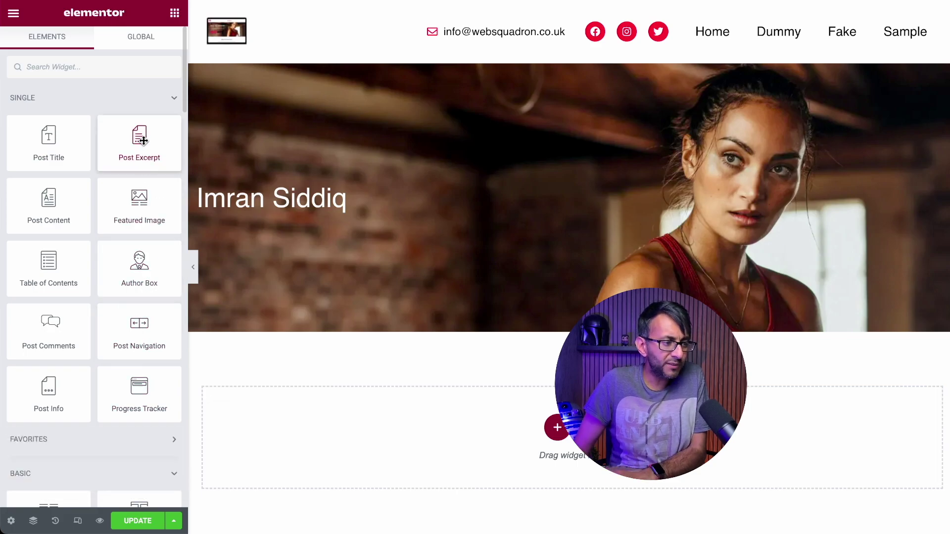
# Try a Post Info widget and a Post Content widget beneath the post title, removing each one again
pyautogui.moveTo(43, 408); pyautogui.dragTo(336, 204)
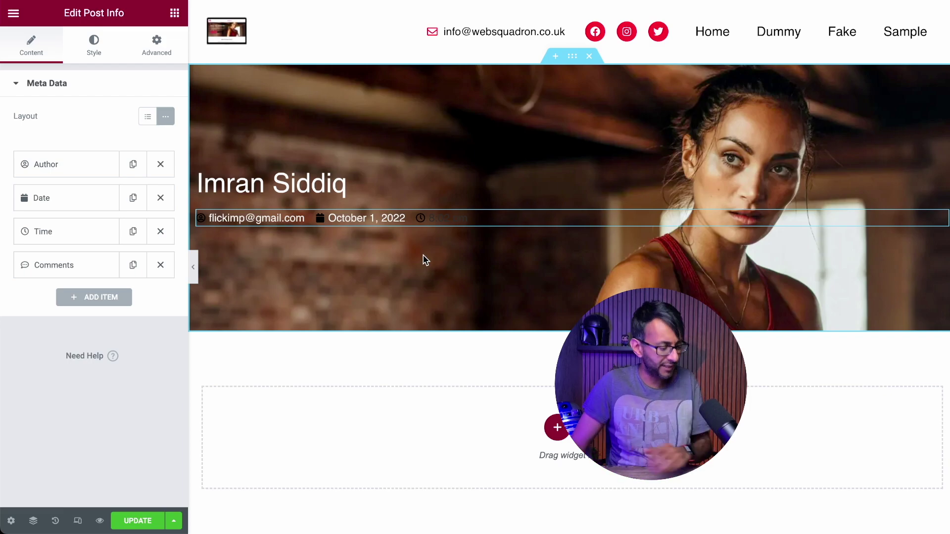
pyautogui.hotkey('ctrl', 'z')
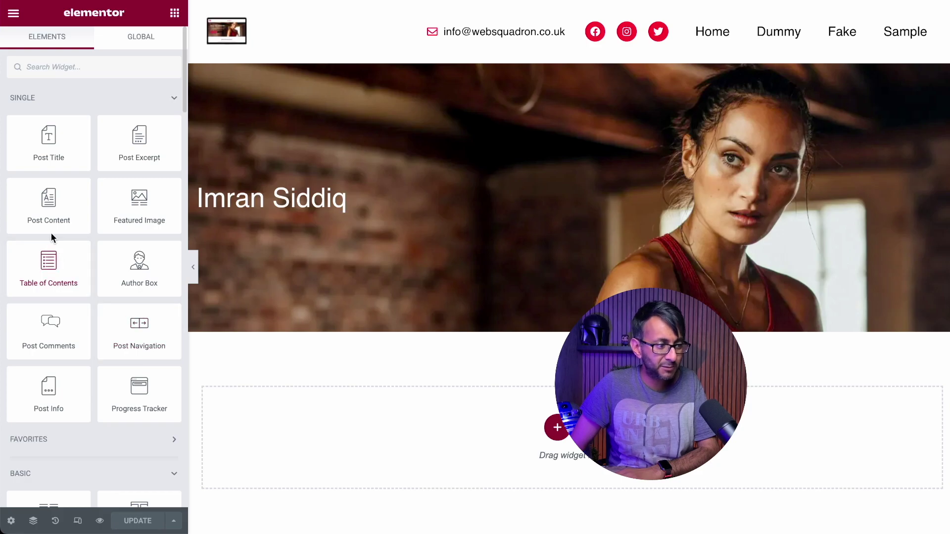
pyautogui.moveTo(86, 197); pyautogui.dragTo(542, 233)
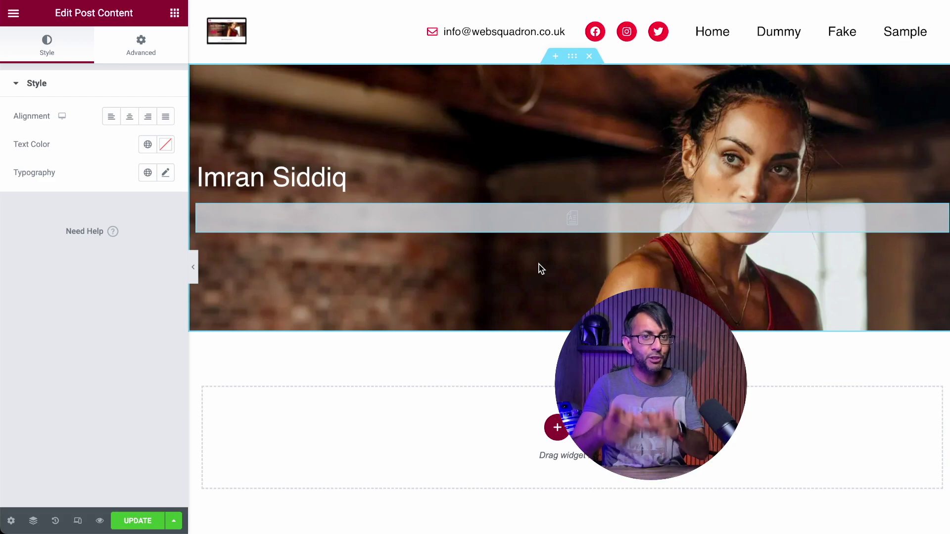
pyautogui.rightClick(359, 217)
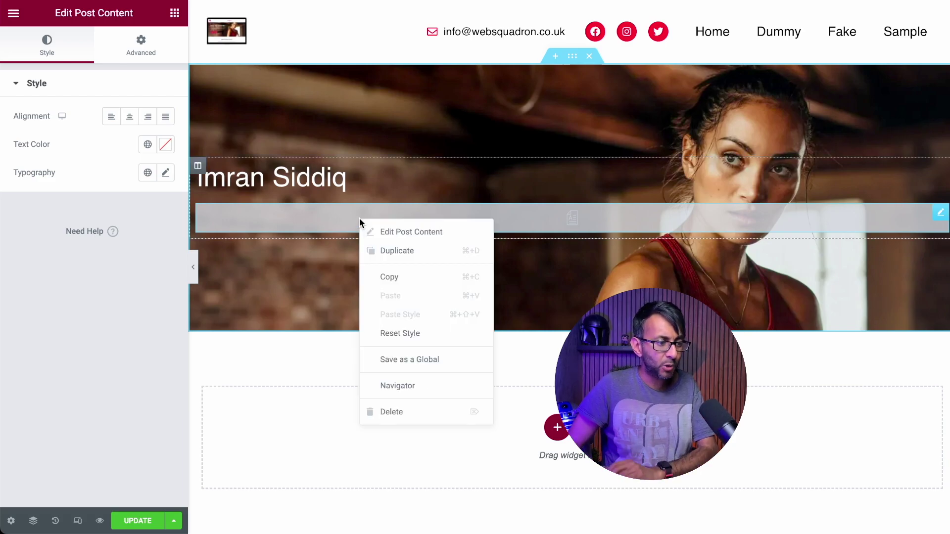
pyautogui.click(425, 409)
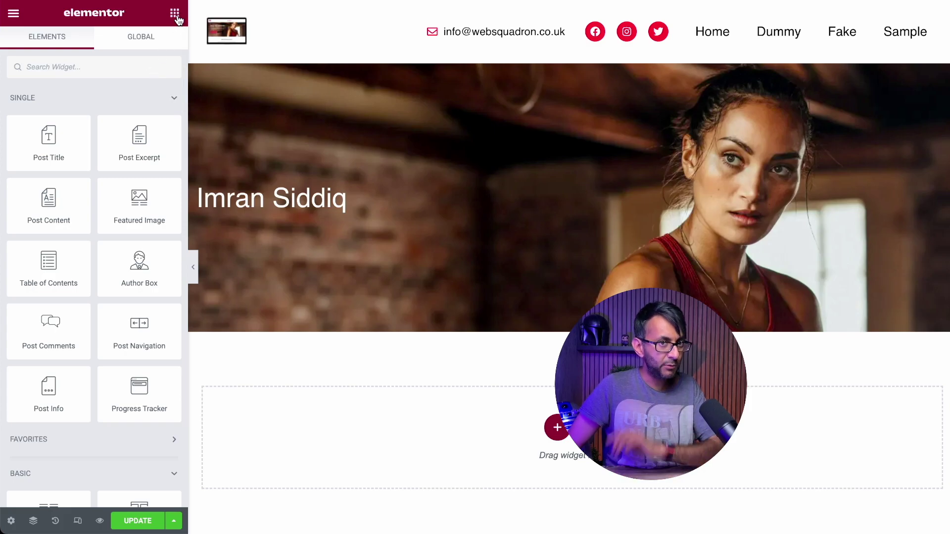
# Add a Heading widget beneath the post title and set its text color to the global Text color, #FFFFFF
pyautogui.click(123, 62)
pyautogui.write('head')
pyautogui.moveTo(46, 121); pyautogui.dragTo(310, 211)
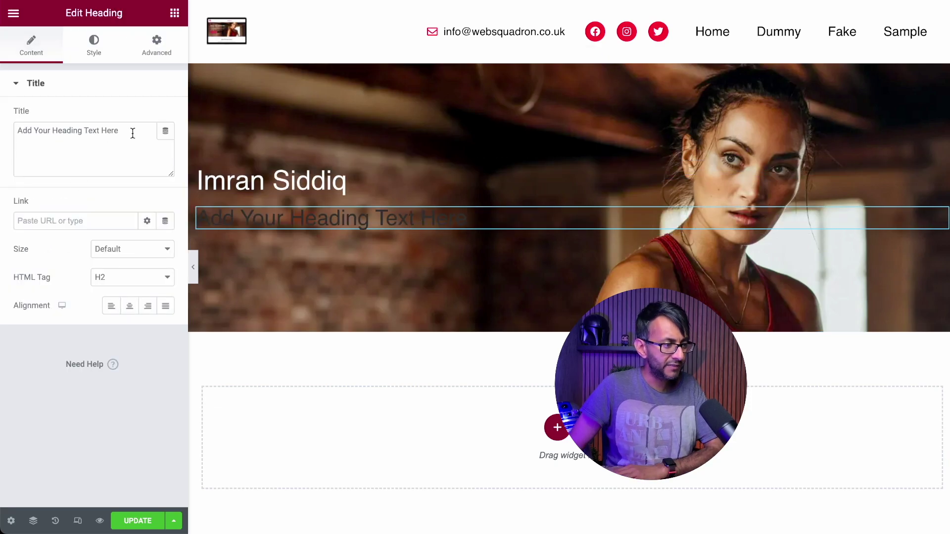
pyautogui.click(103, 54)
pyautogui.click(148, 116)
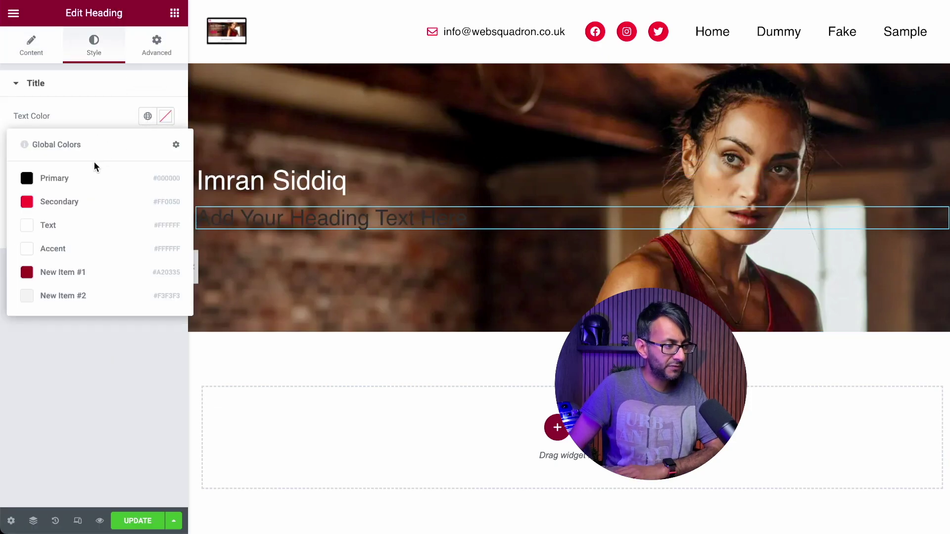
pyautogui.click(77, 226)
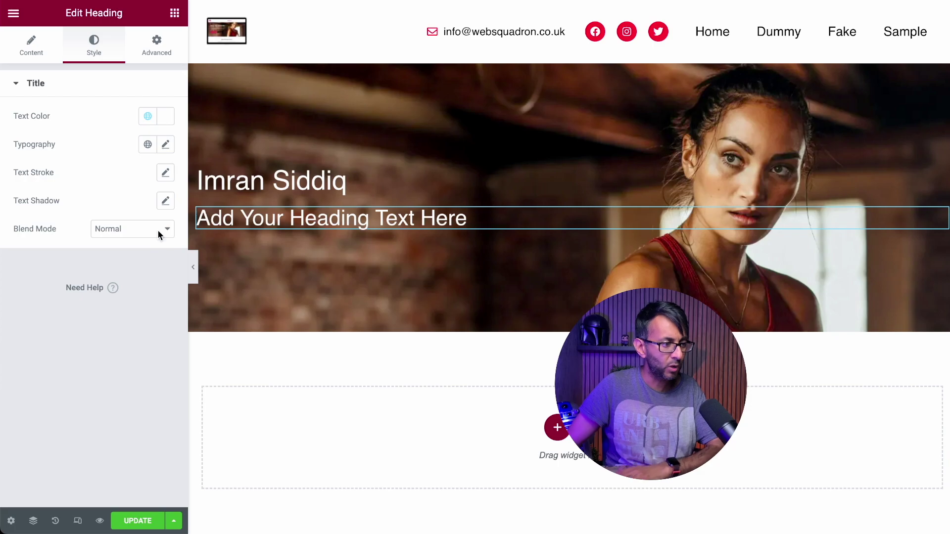
pyautogui.click(30, 51)
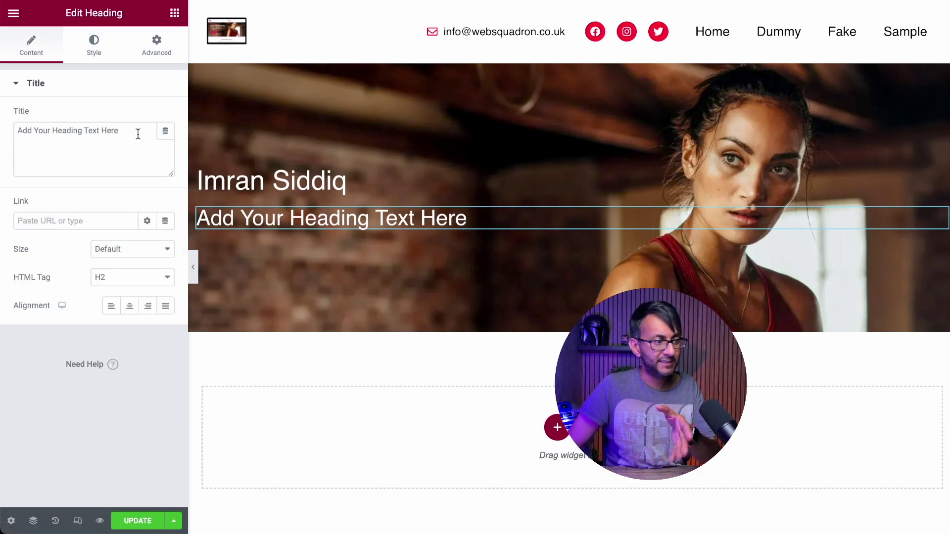
pyautogui.click(166, 131)
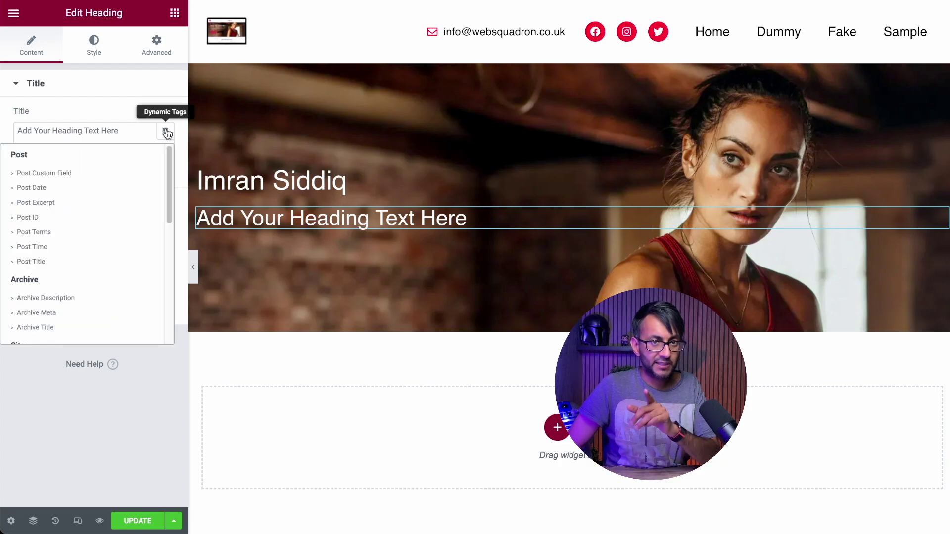
pyautogui.moveTo(171, 180); pyautogui.dragTo(164, 320)
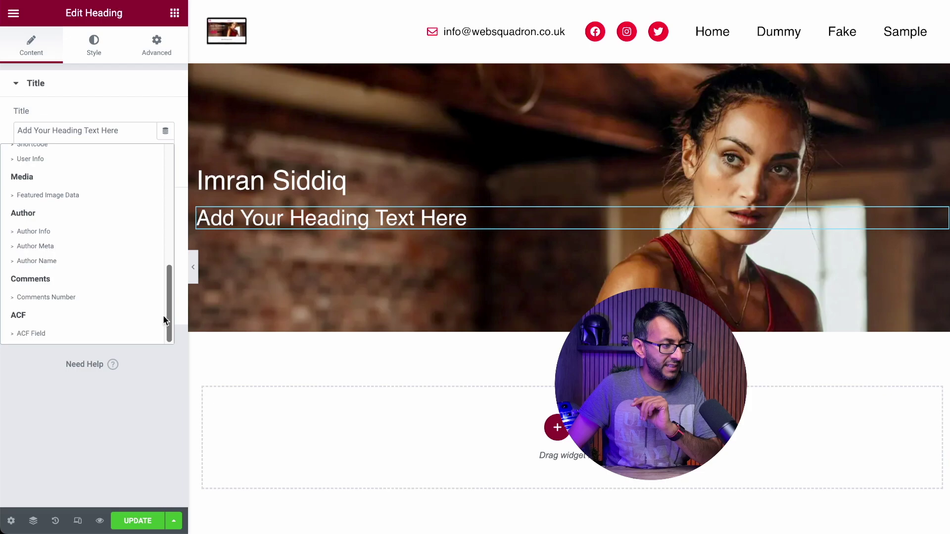
pyautogui.click(43, 334)
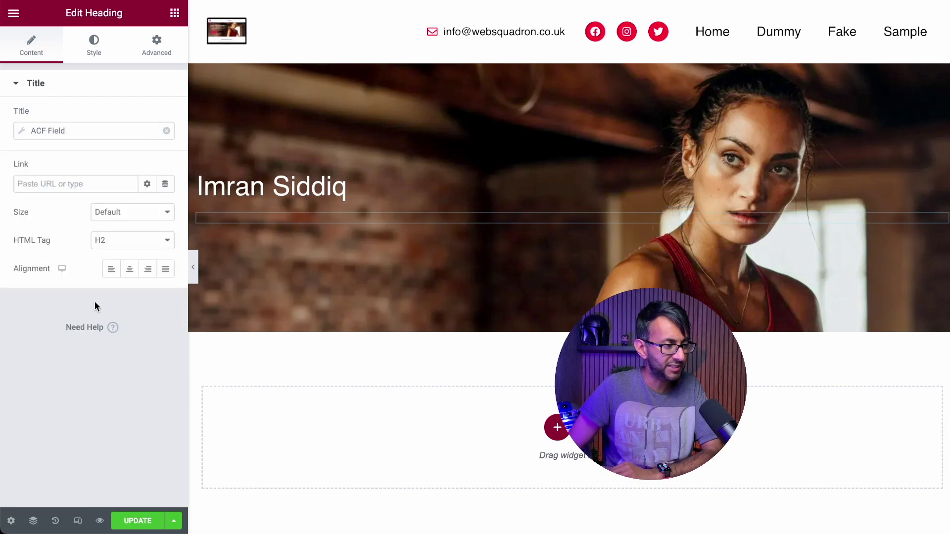
pyautogui.click(21, 132)
pyautogui.click(130, 192)
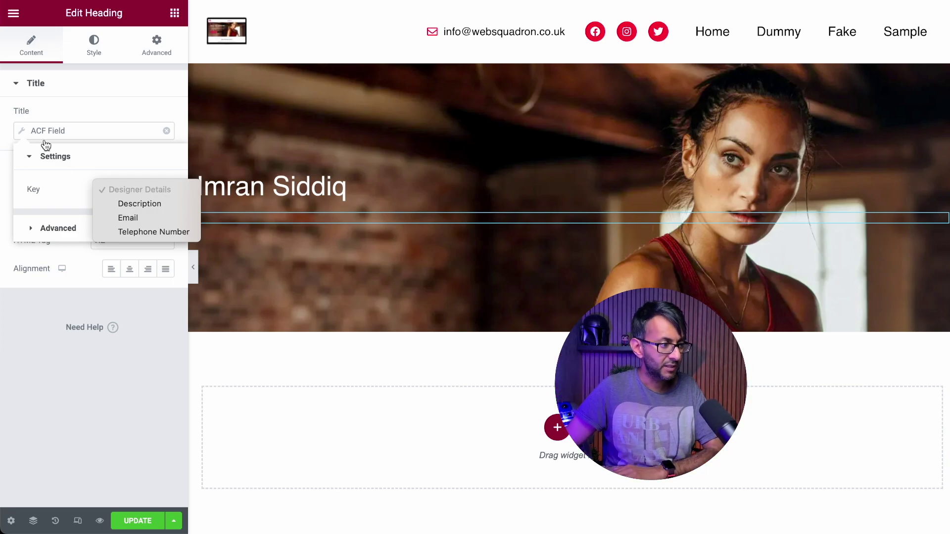
pyautogui.click(64, 110)
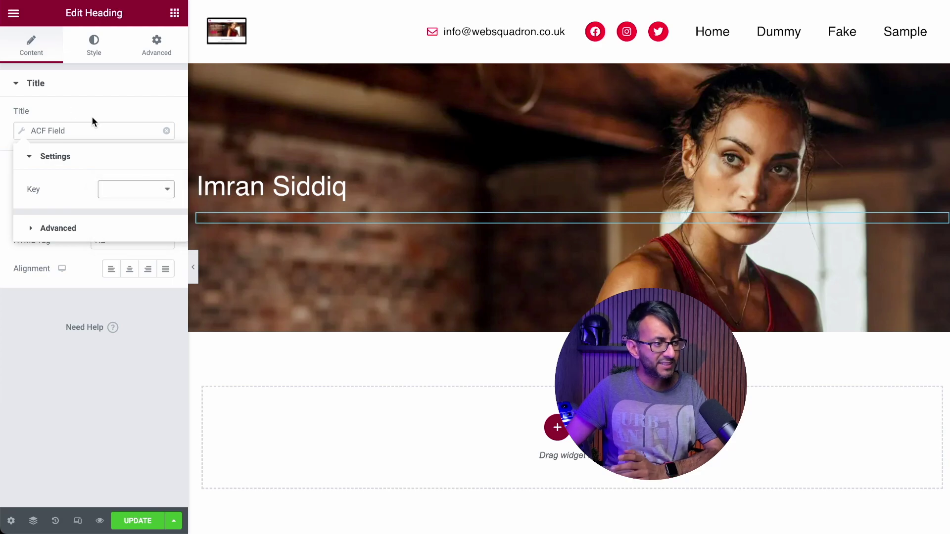
pyautogui.click(166, 130)
# Replace the placeholder title of the heading beneath the post title with "Website Link"
pyautogui.tripleClick(127, 131)
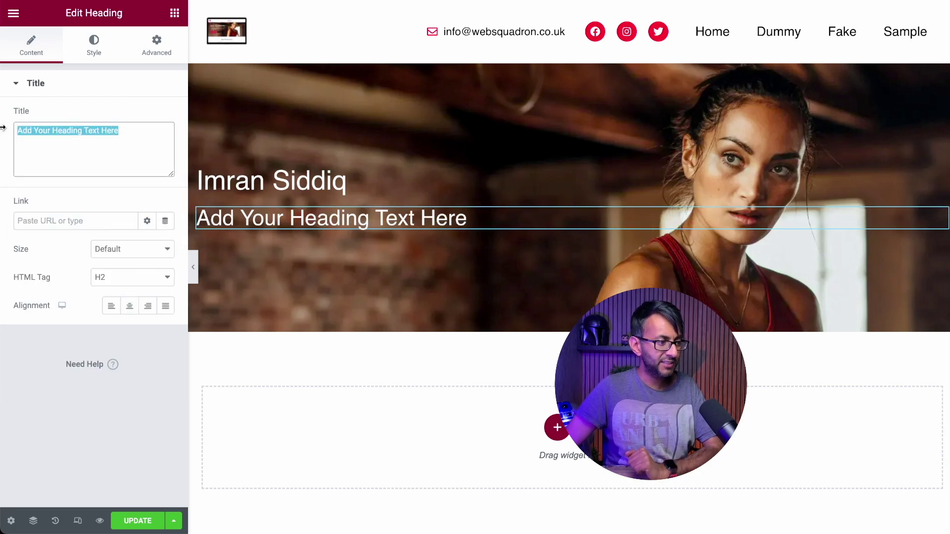
pyautogui.write('Website')
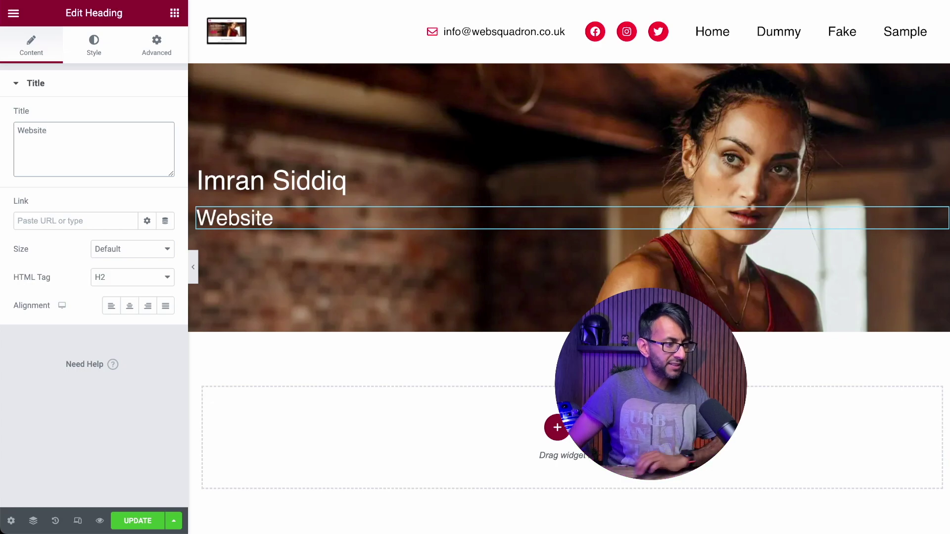
pyautogui.write(' Link')
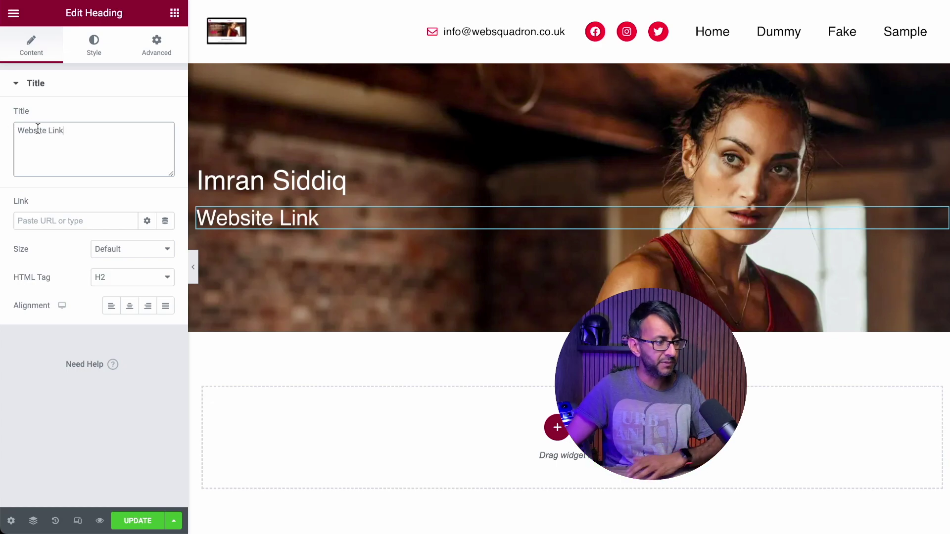
# Link the Website Link heading dynamically to the ACF URL Field with the Website key and have it open in a new window
pyautogui.click(165, 225)
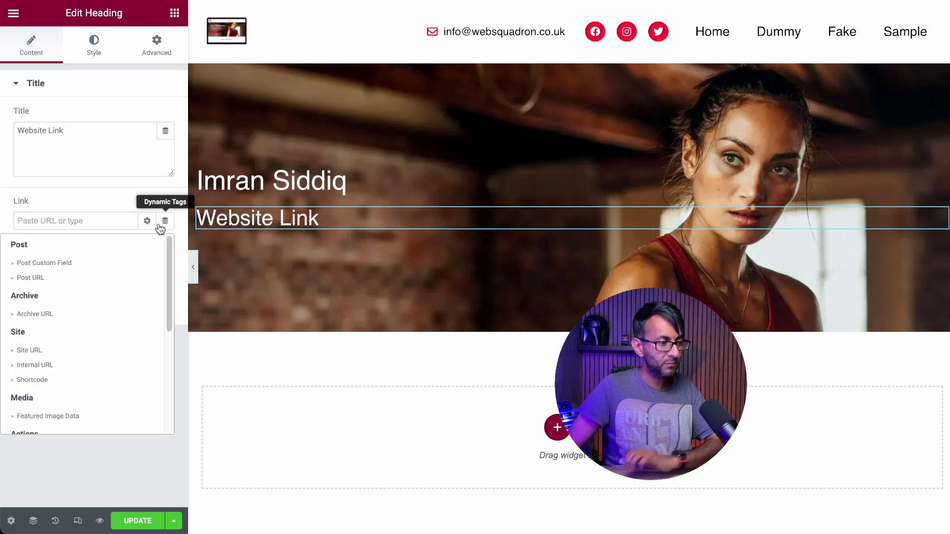
pyautogui.scroll(-3, 155, 374)
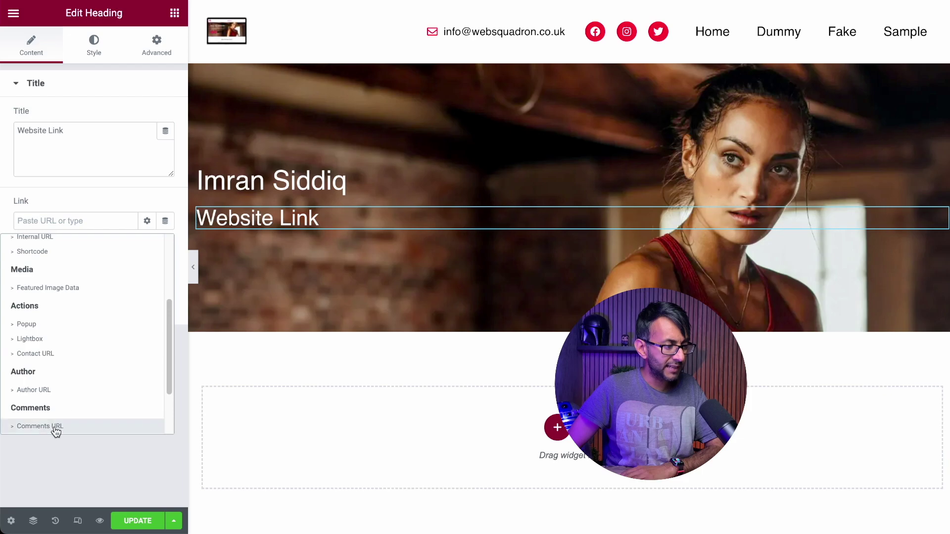
pyautogui.moveTo(167, 353); pyautogui.dragTo(170, 396)
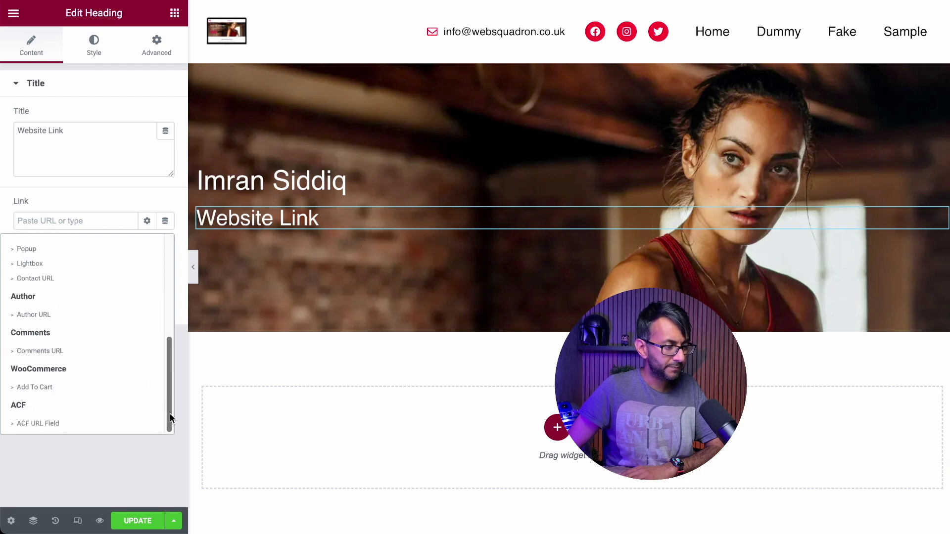
pyautogui.click(68, 427)
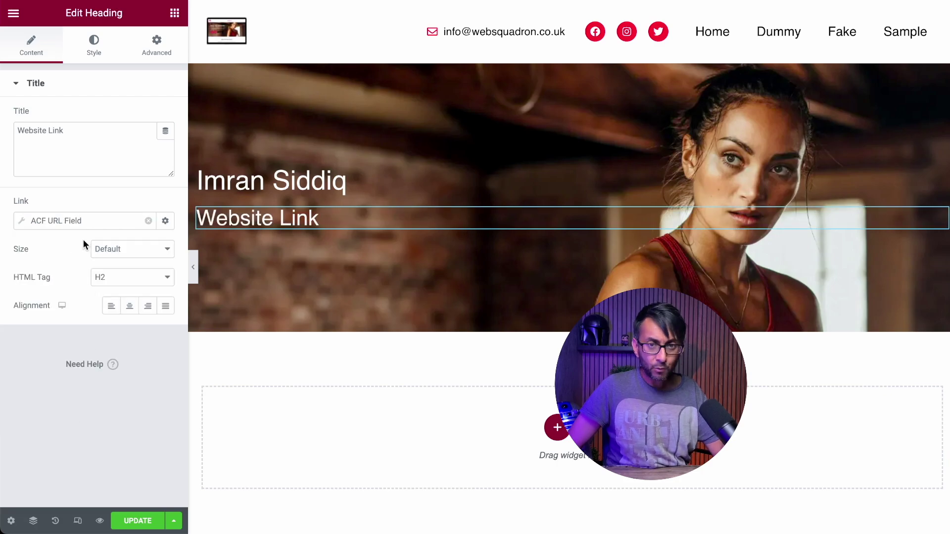
pyautogui.click(20, 221)
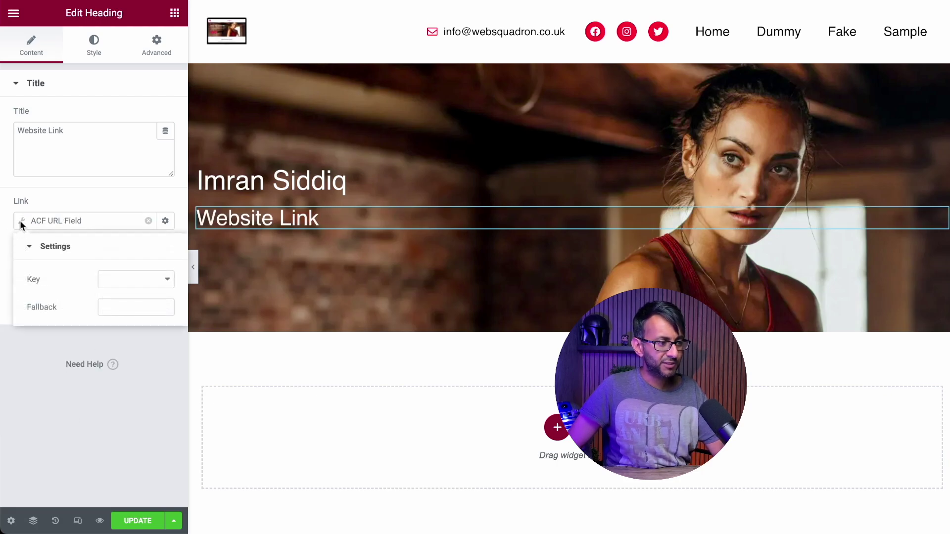
pyautogui.click(121, 278)
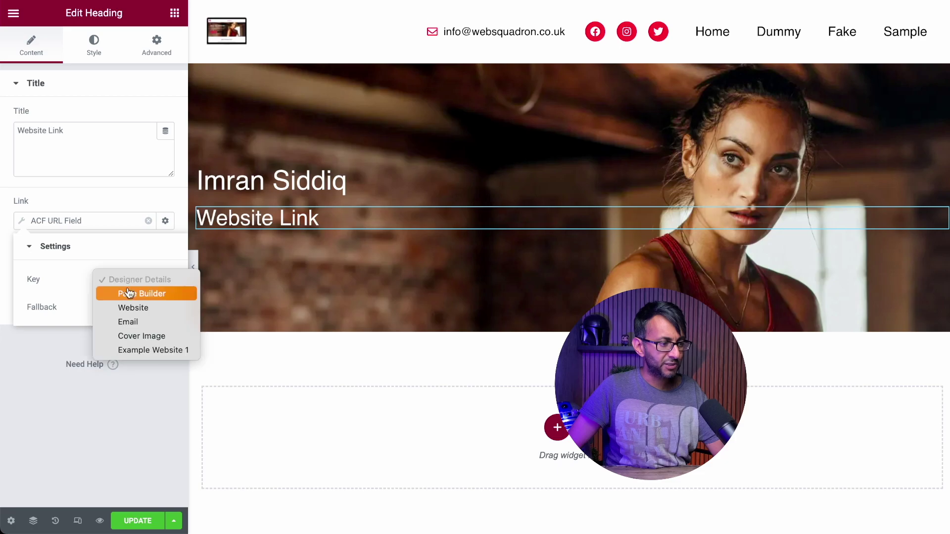
pyautogui.click(165, 309)
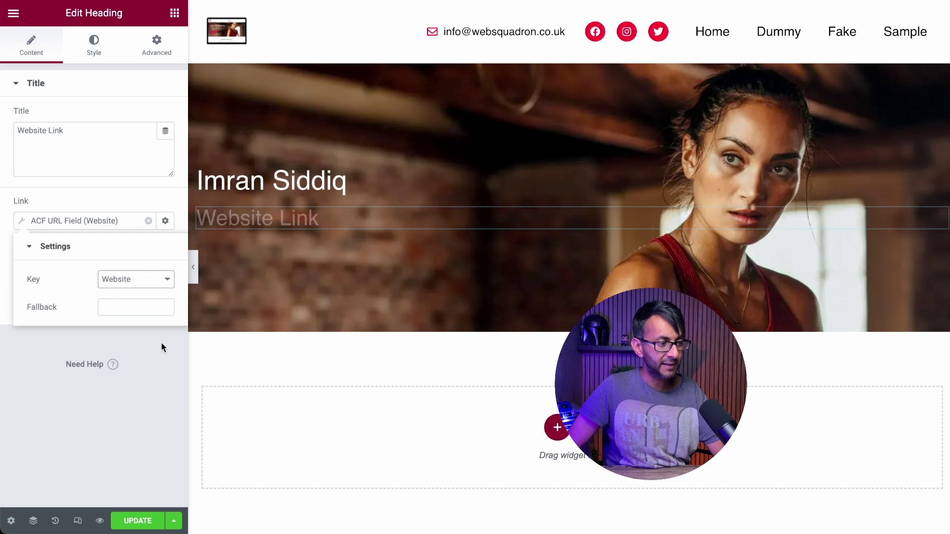
pyautogui.click(142, 218)
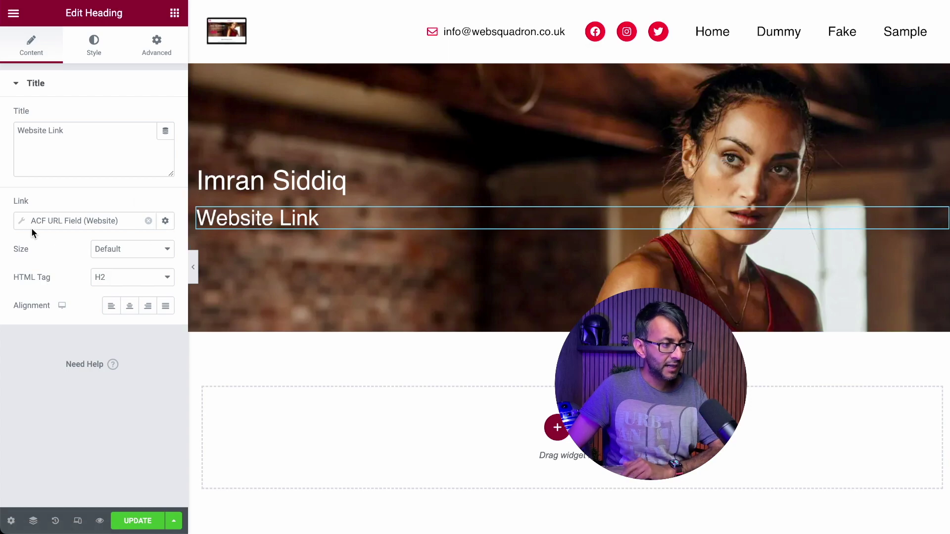
pyautogui.click(166, 221)
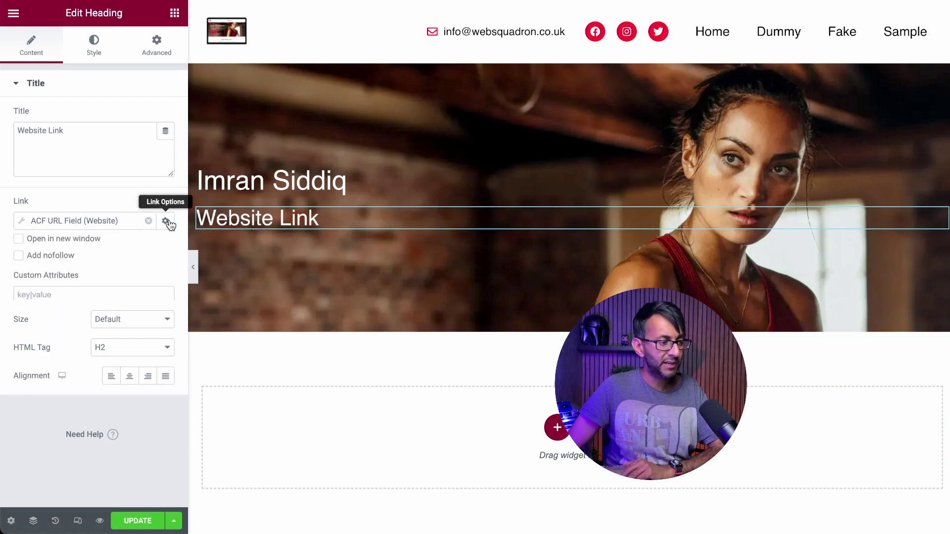
pyautogui.click(89, 246)
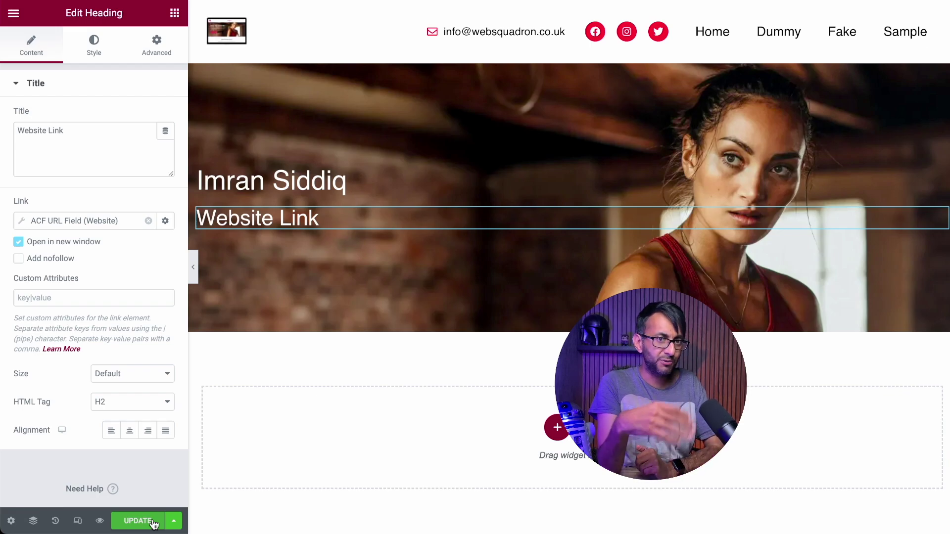
pyautogui.moveTo(90, 132); pyautogui.dragTo(6, 123)
pyautogui.click(106, 131)
pyautogui.moveTo(106, 131); pyautogui.dragTo(8, 132)
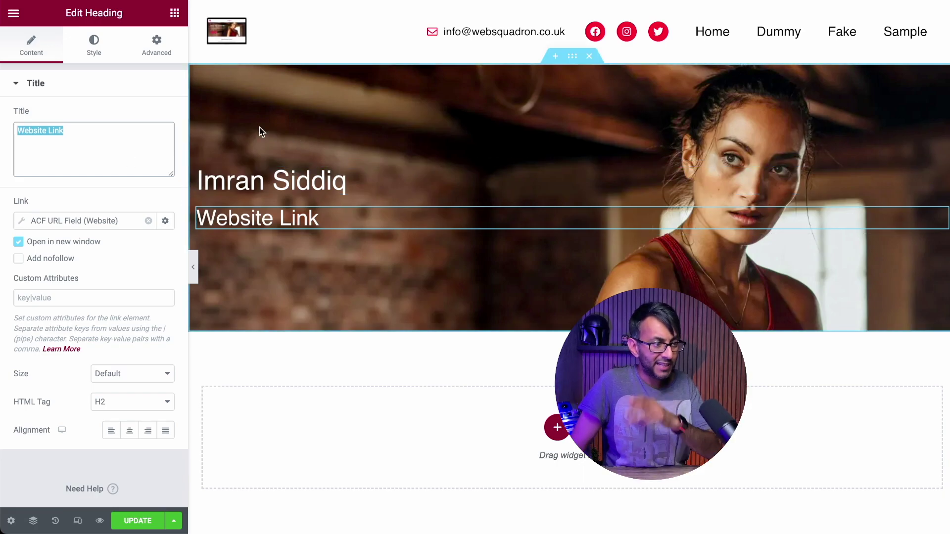
# Duplicate the Website Link heading and change the copy's ACF URL Field link key to Email
pyautogui.click(176, 17)
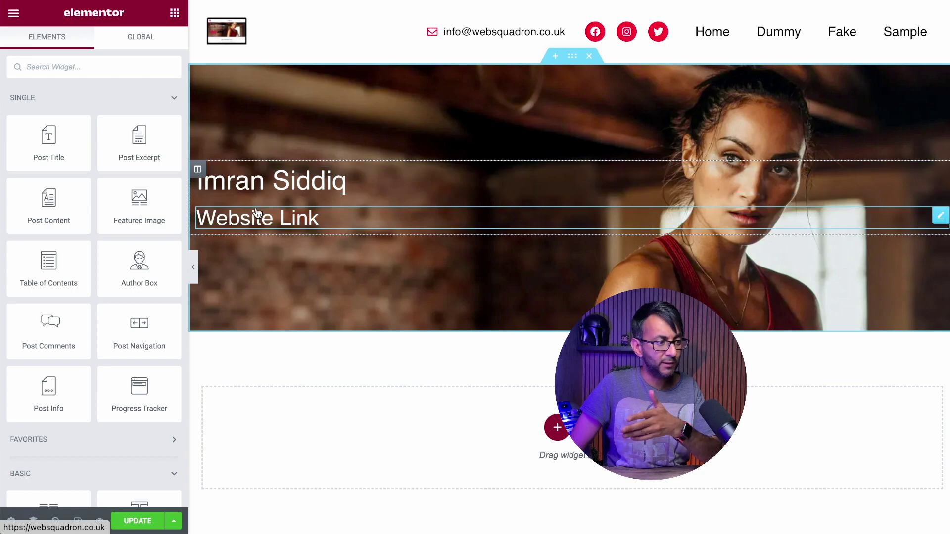
pyautogui.rightClick(294, 219)
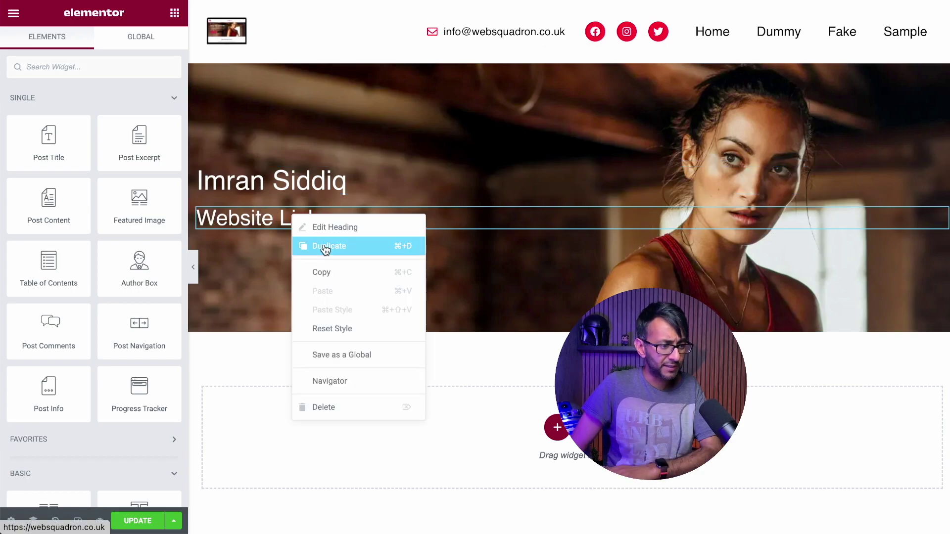
pyautogui.click(326, 245)
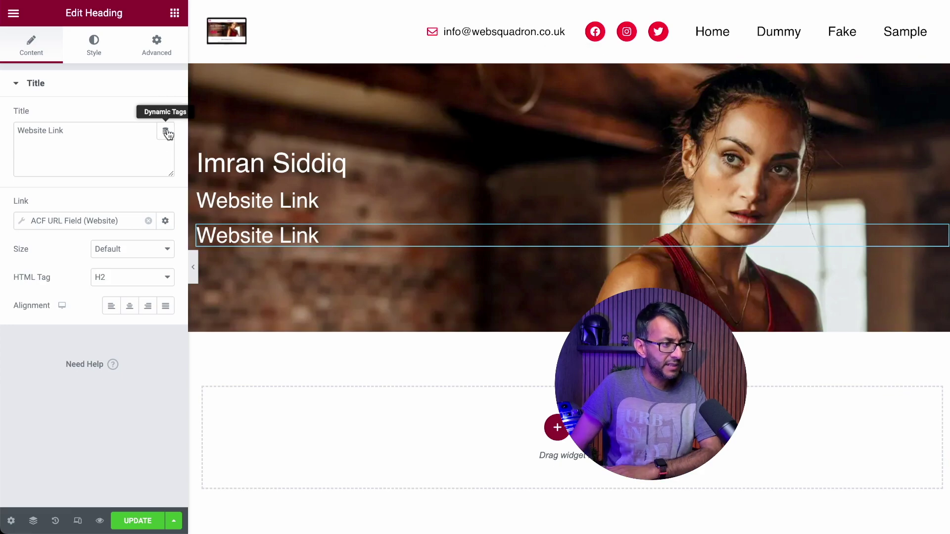
pyautogui.click(22, 222)
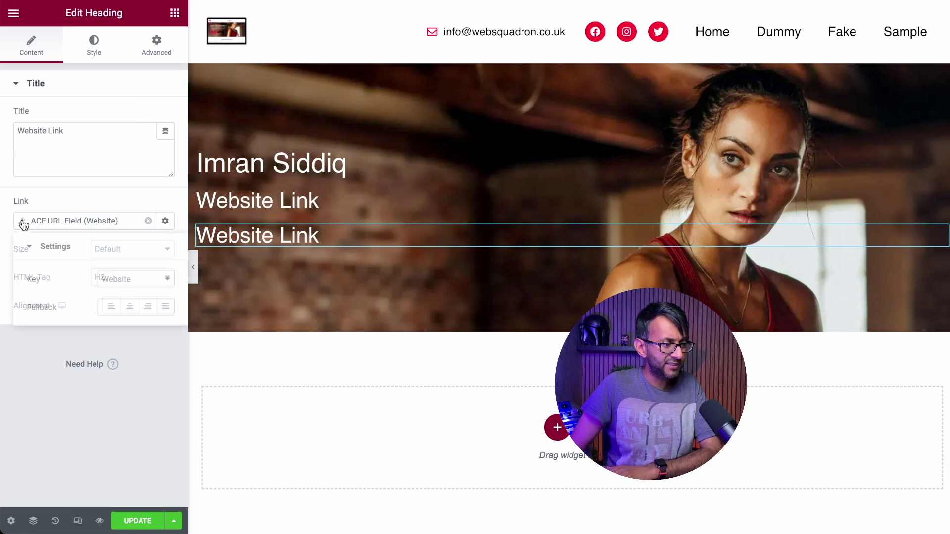
pyautogui.click(150, 281)
pyautogui.click(160, 294)
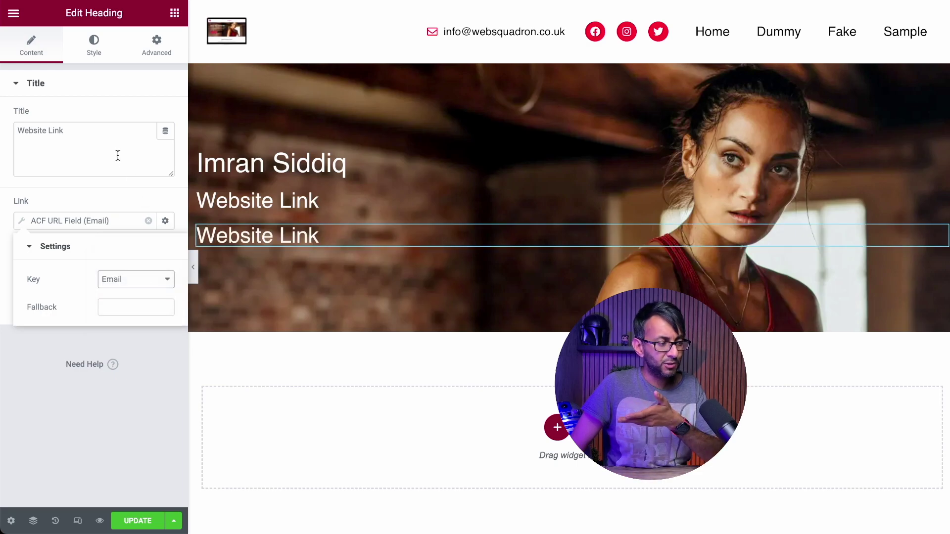
# Replace the duplicated heading's title text with the dynamic ACF Field tag using the Email key
pyautogui.tripleClick(103, 137)
pyautogui.press('BackSpace')
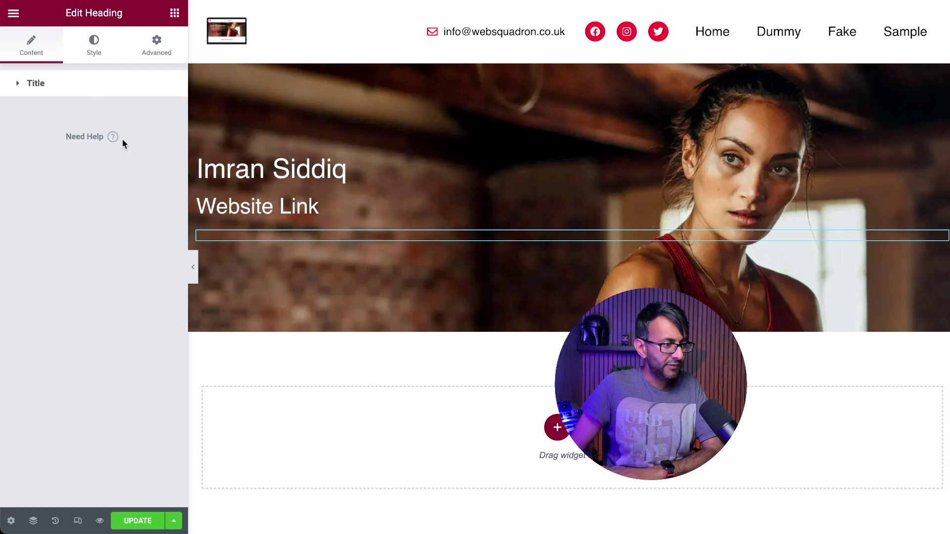
pyautogui.click(37, 85)
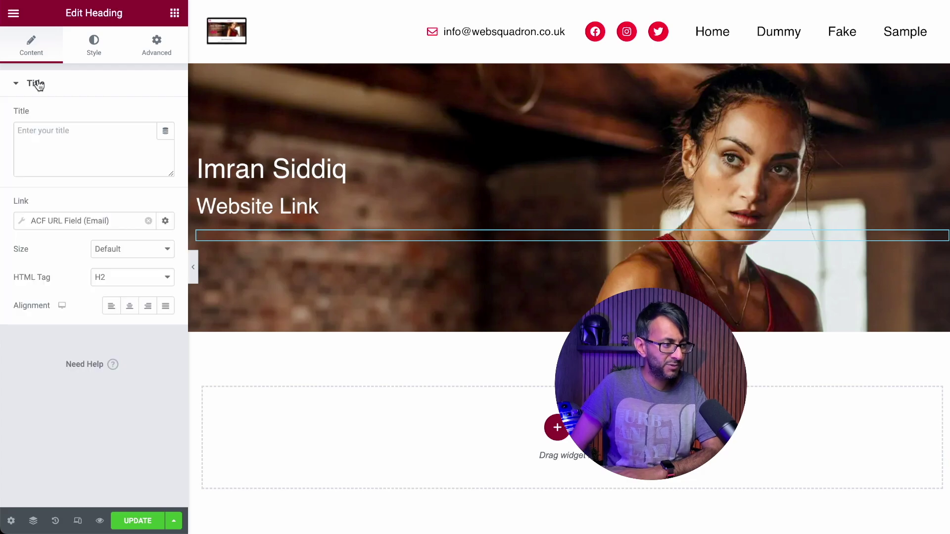
pyautogui.click(165, 132)
pyautogui.scroll(-1, 169, 207)
pyautogui.moveTo(169, 207); pyautogui.dragTo(78, 318)
pyautogui.click(45, 333)
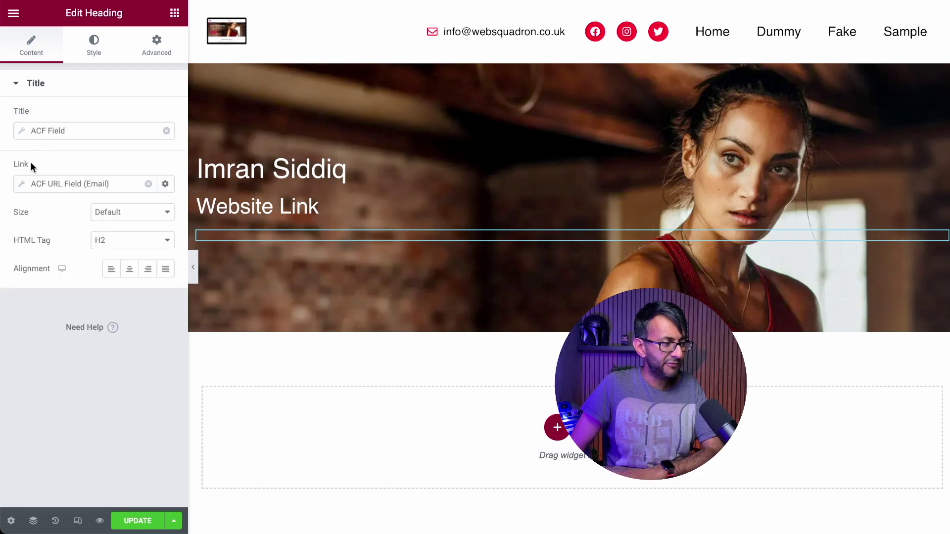
pyautogui.click(23, 135)
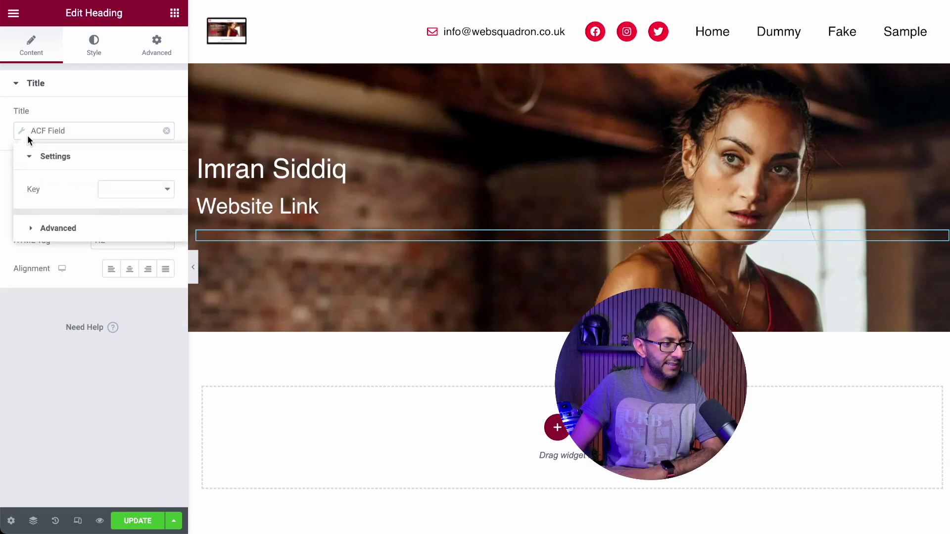
pyautogui.click(127, 190)
pyautogui.click(130, 218)
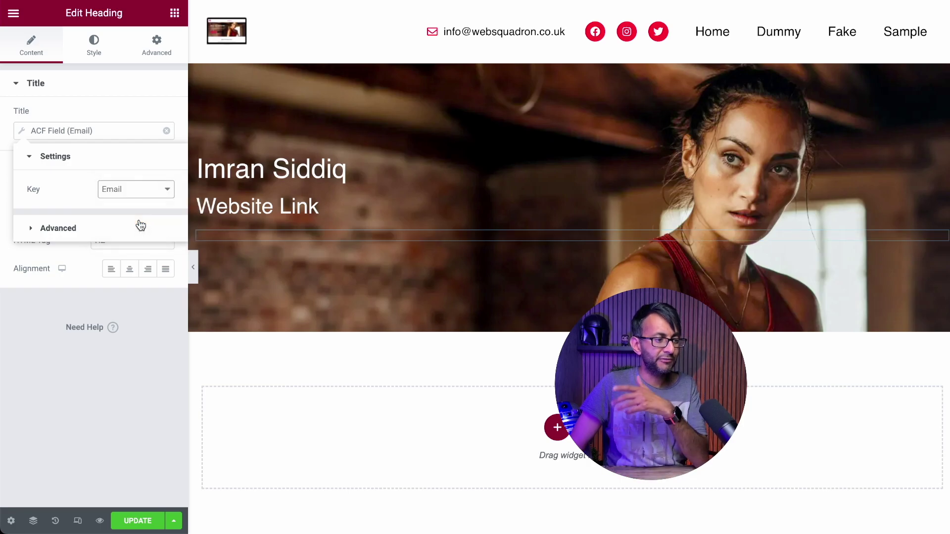
pyautogui.click(109, 393)
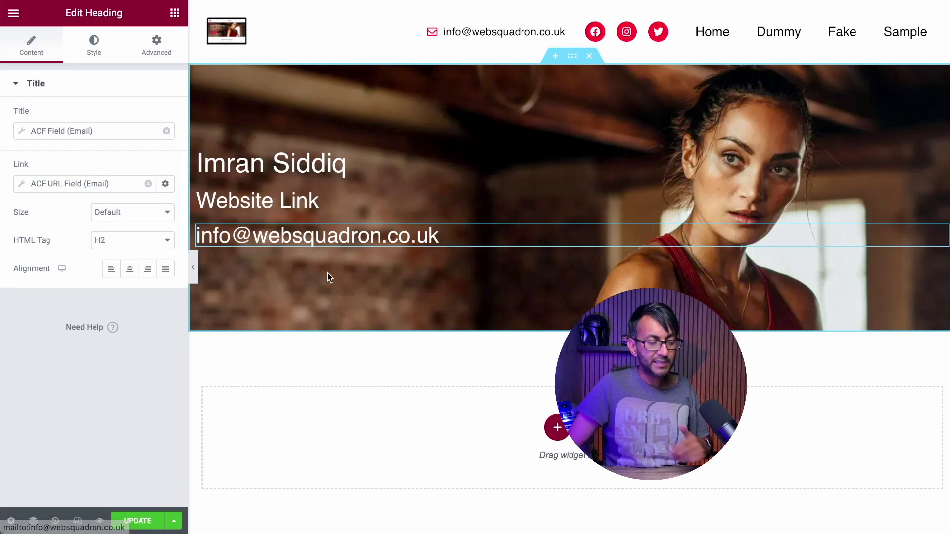
# Add a Text Editor widget beneath the email heading and set its text color to the white global color
pyautogui.click(175, 15)
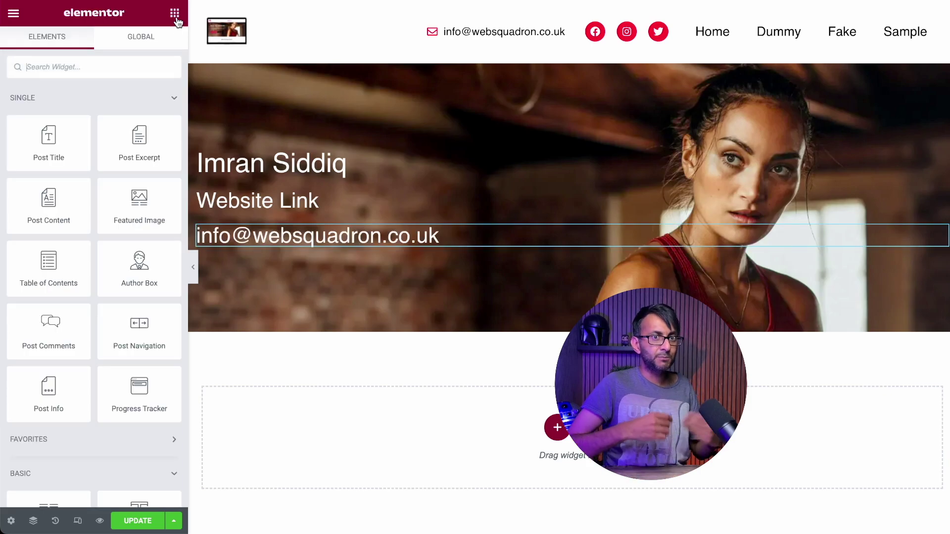
pyautogui.click(133, 63)
pyautogui.write('text')
pyautogui.moveTo(151, 124); pyautogui.dragTo(297, 248)
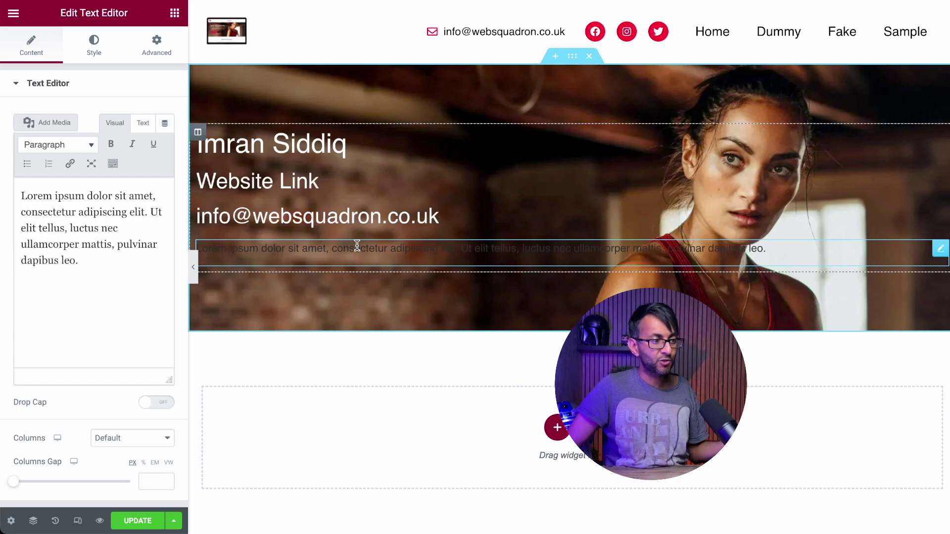
pyautogui.click(103, 51)
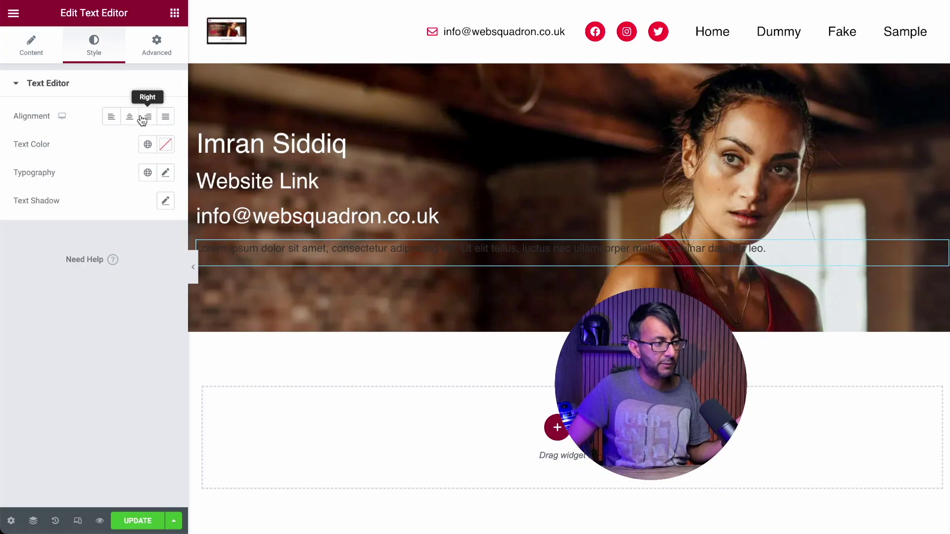
pyautogui.click(147, 143)
pyautogui.click(111, 250)
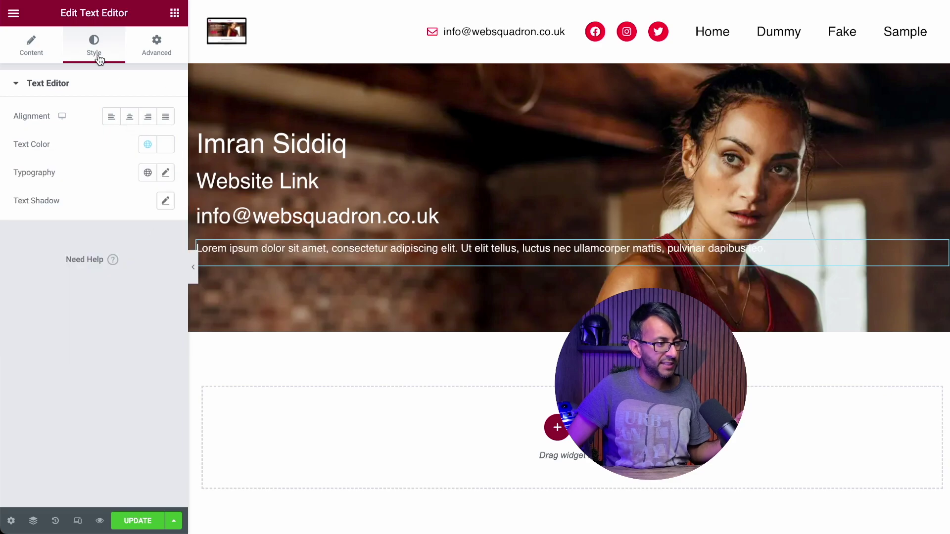
# Replace the Text Editor widget's placeholder text with the dynamic ACF Field tag using the Description key
pyautogui.click(39, 51)
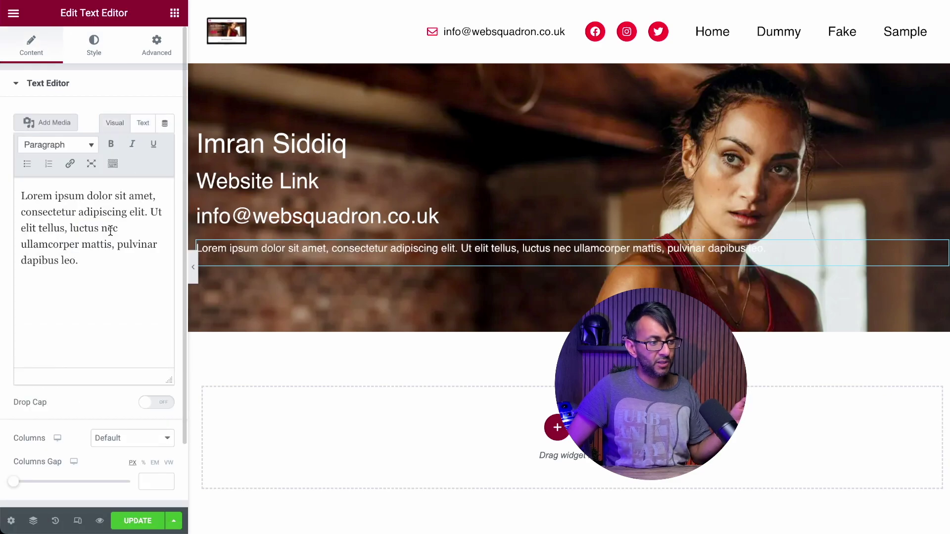
pyautogui.moveTo(79, 260); pyautogui.dragTo(18, 195)
pyautogui.press('BackSpace')
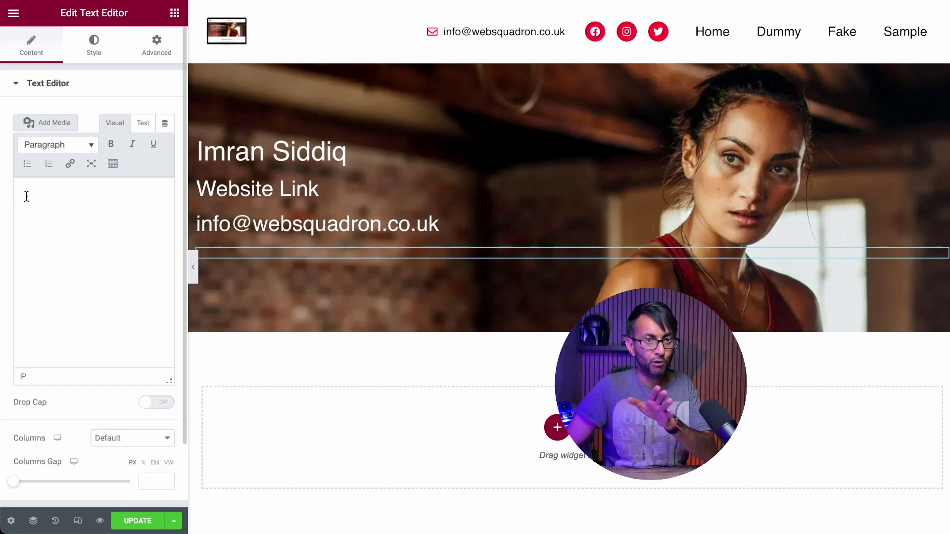
pyautogui.click(168, 126)
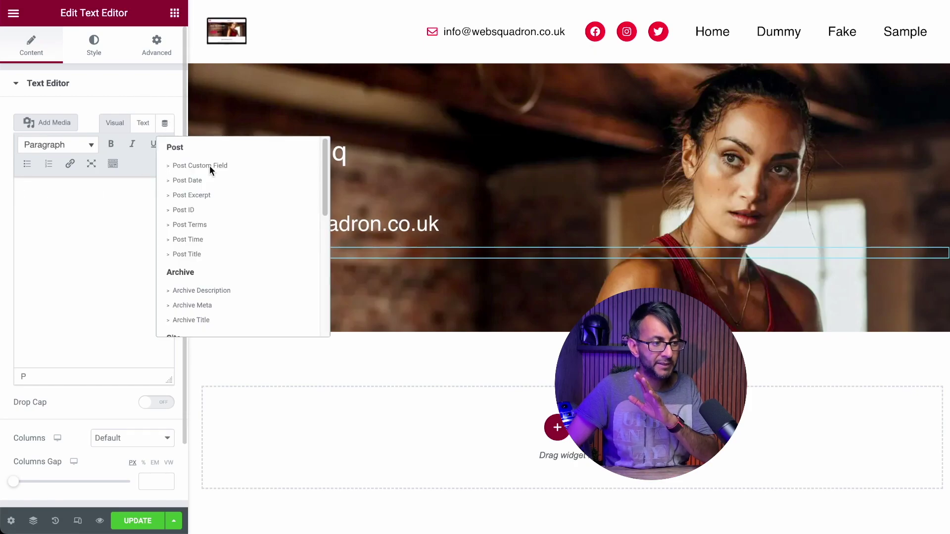
pyautogui.scroll(-4, 260, 308)
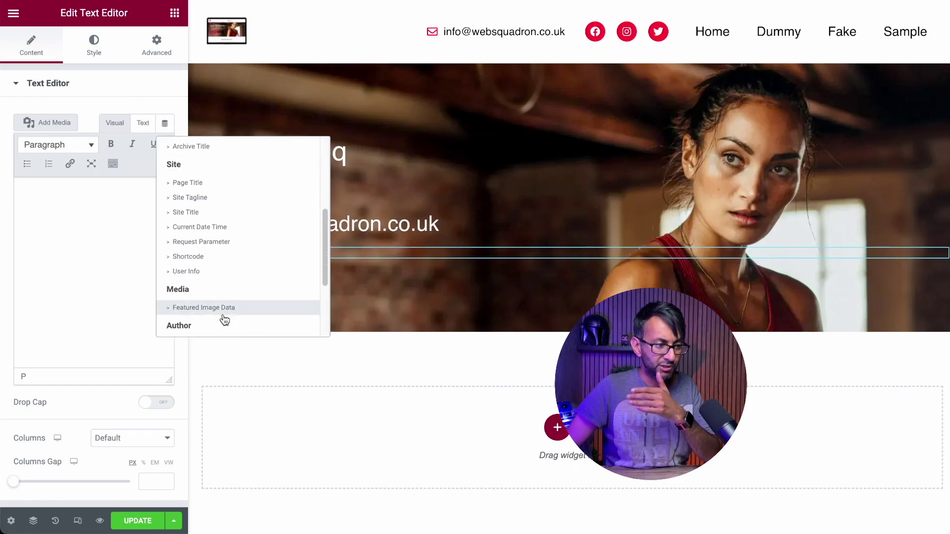
pyautogui.scroll(-2, 222, 316)
pyautogui.scroll(5, 211, 323)
pyautogui.scroll(-5, 211, 327)
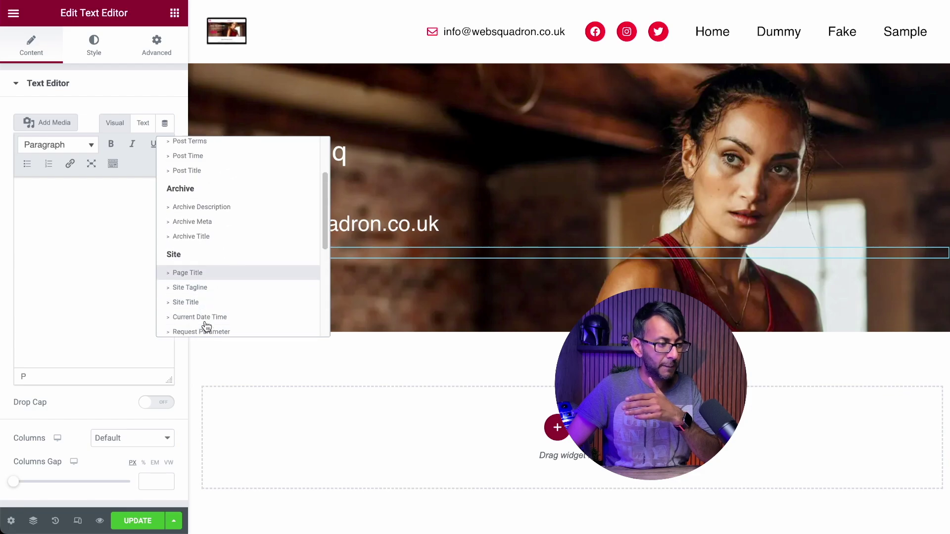
pyautogui.click(210, 327)
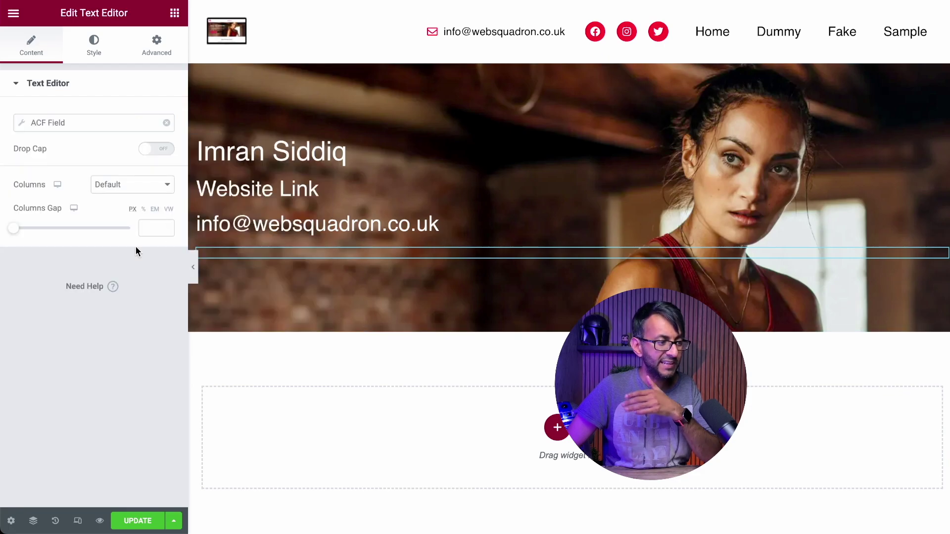
pyautogui.click(21, 124)
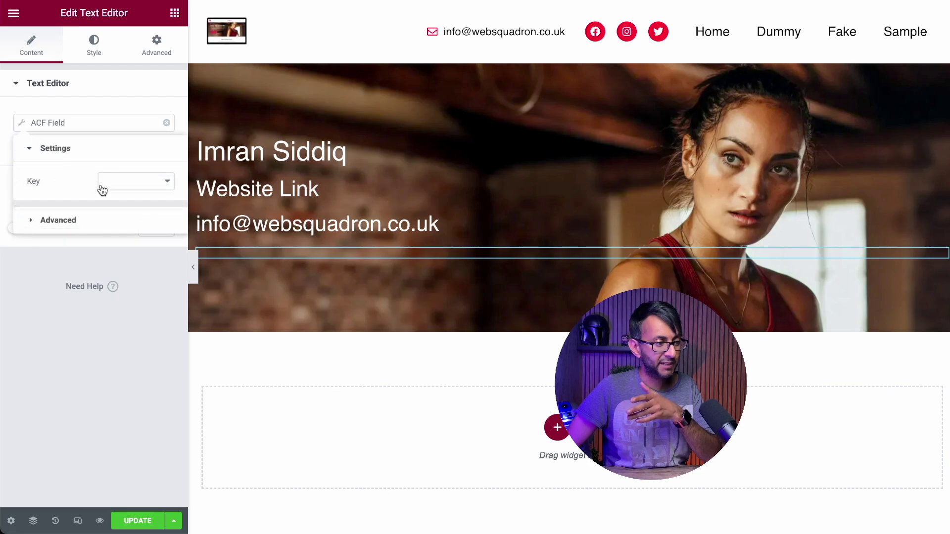
pyautogui.click(124, 182)
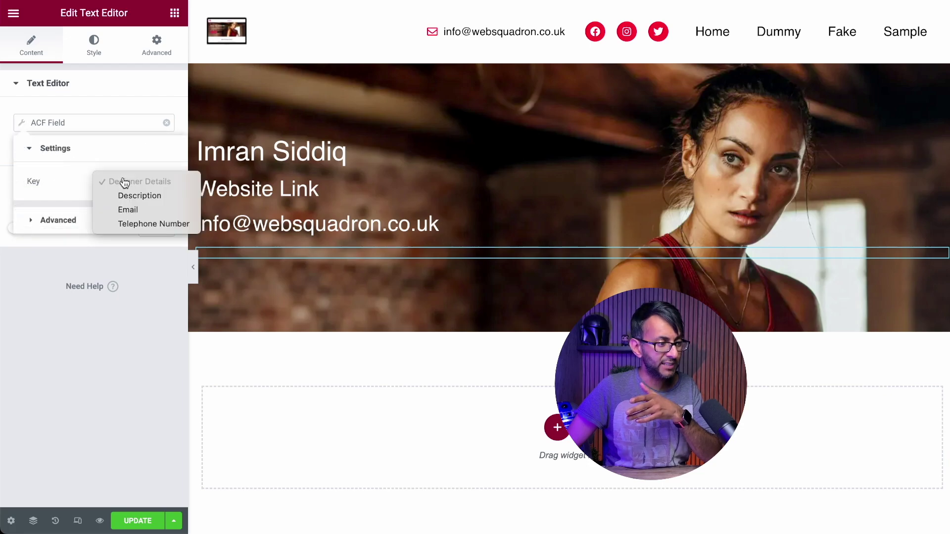
pyautogui.click(154, 197)
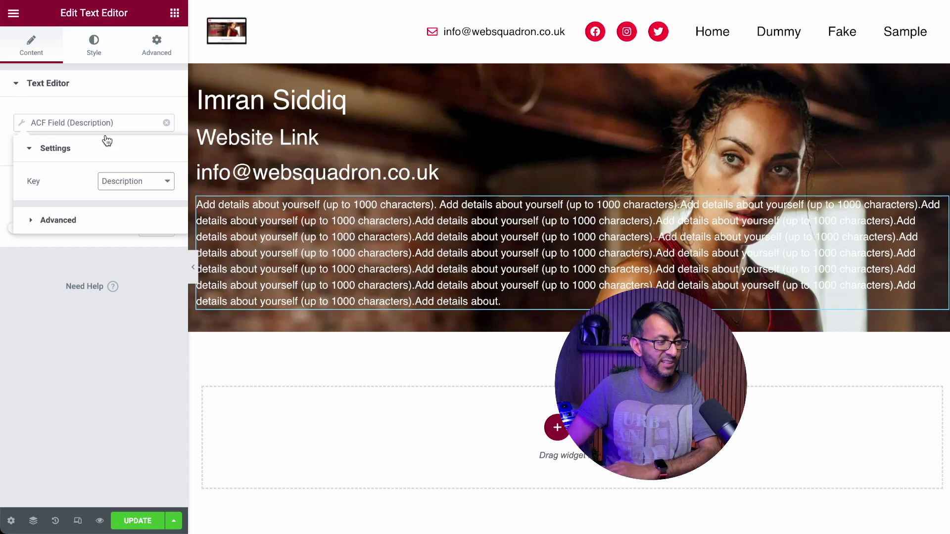
# Enlarge the description text through its custom typography
pyautogui.click(100, 49)
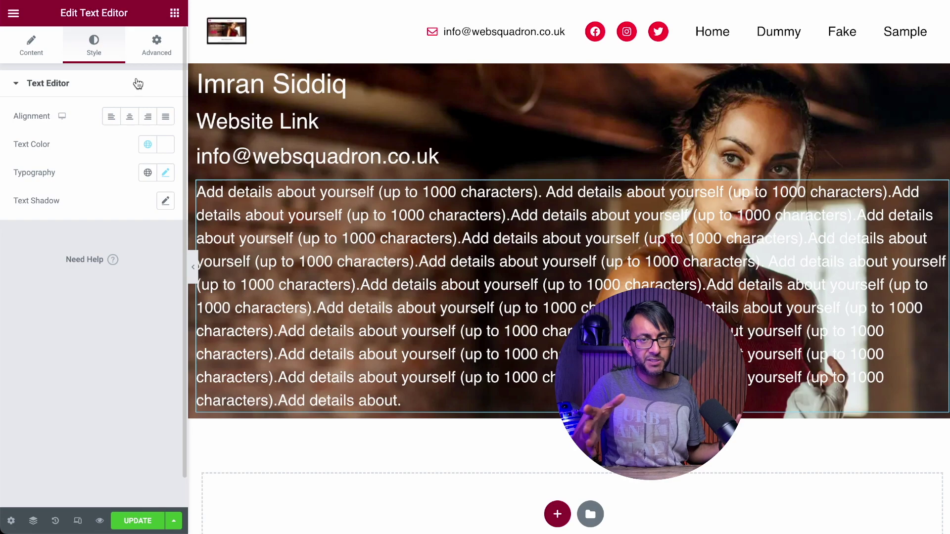
pyautogui.scroll(-2, 581, 281)
pyautogui.scroll(2, 582, 280)
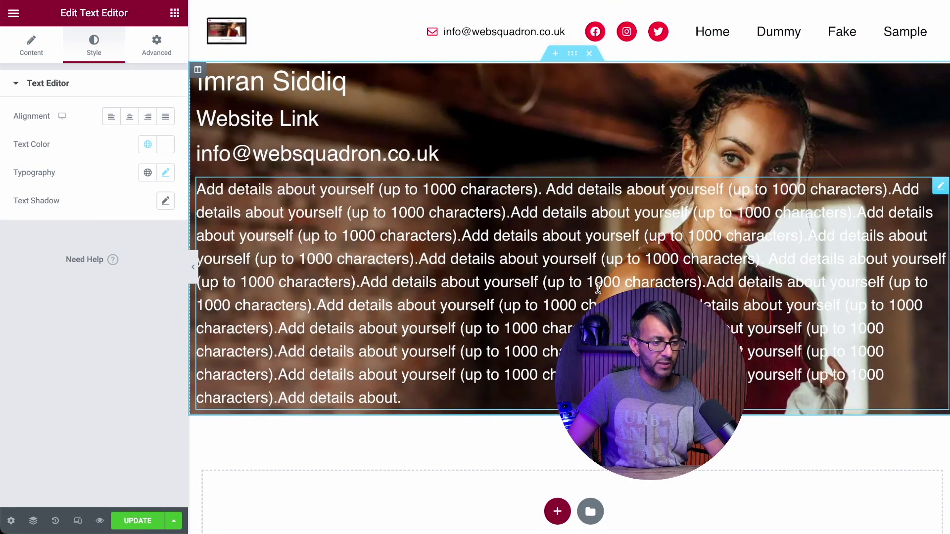
# Add a single-column section below the cover image section and move the description text into it in black
pyautogui.click(556, 511)
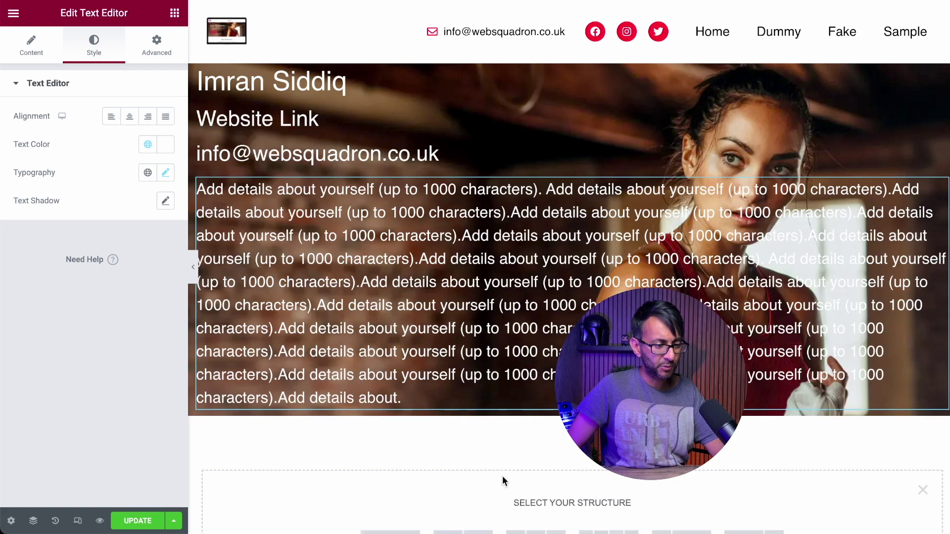
pyautogui.scroll(-2, 494, 495)
pyautogui.click(459, 495)
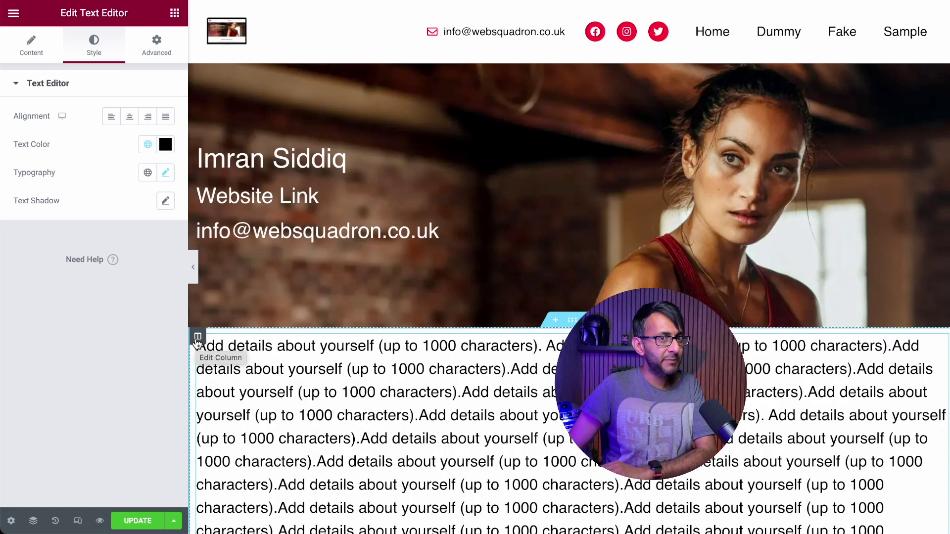
# Add a second column beside the description text and place an Image widget in it
pyautogui.rightClick(198, 334)
pyautogui.click(245, 387)
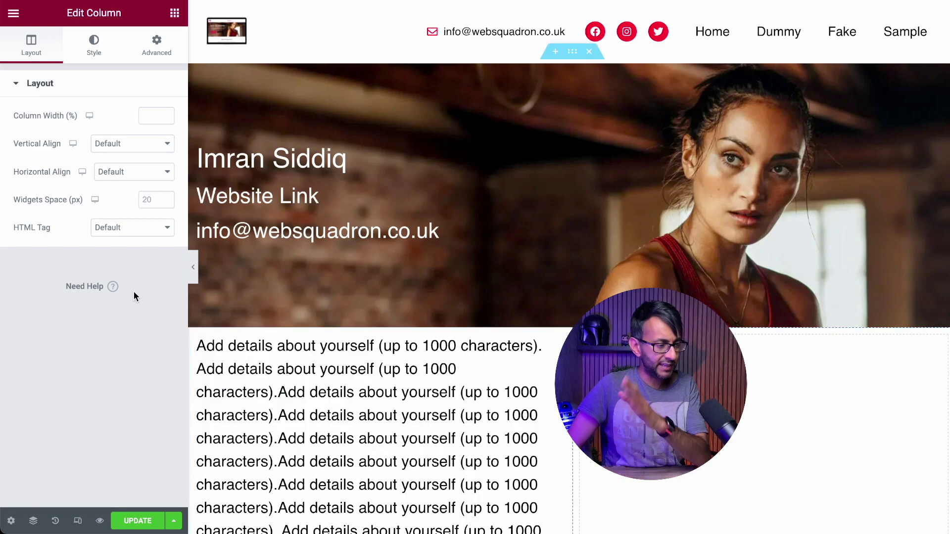
pyautogui.click(174, 13)
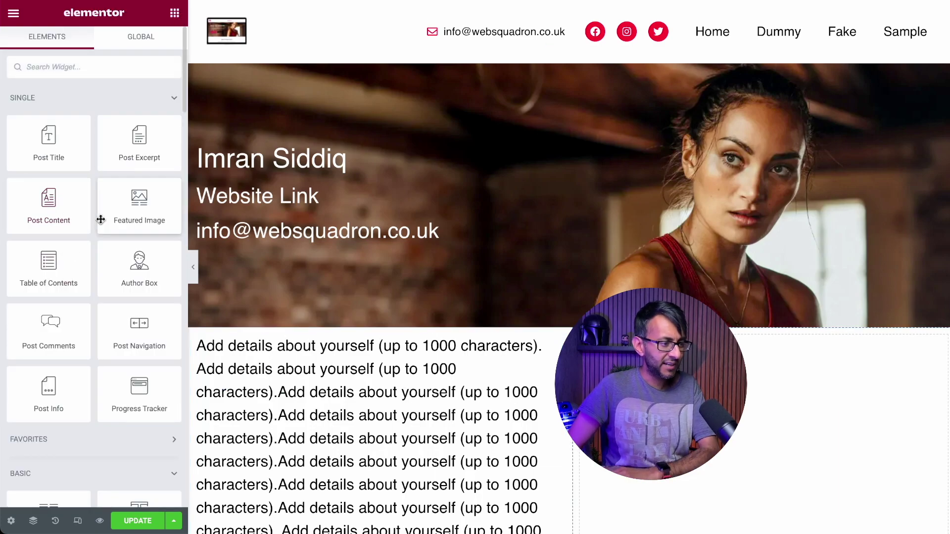
pyautogui.click(114, 68)
pyautogui.write('image')
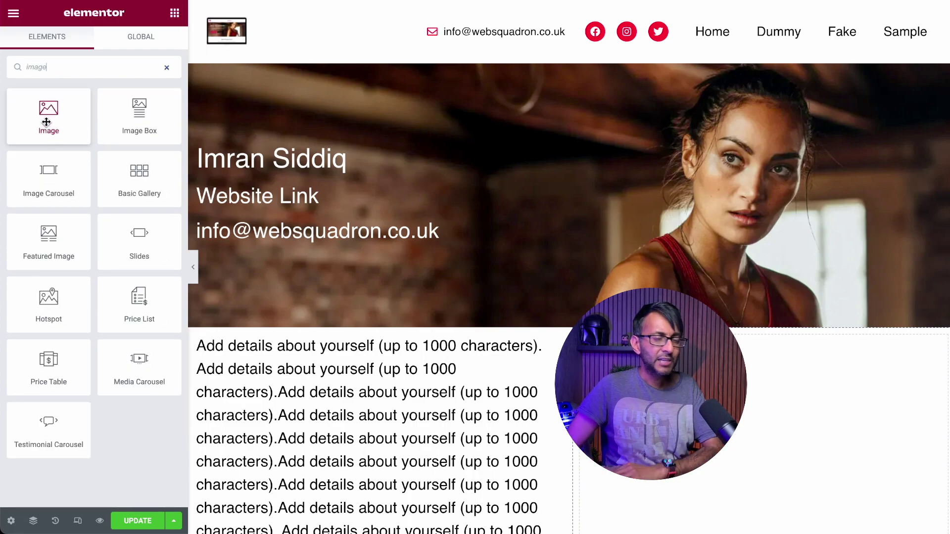
pyautogui.moveTo(46, 123); pyautogui.dragTo(507, 371)
pyautogui.moveTo(707, 463); pyautogui.dragTo(743, 433)
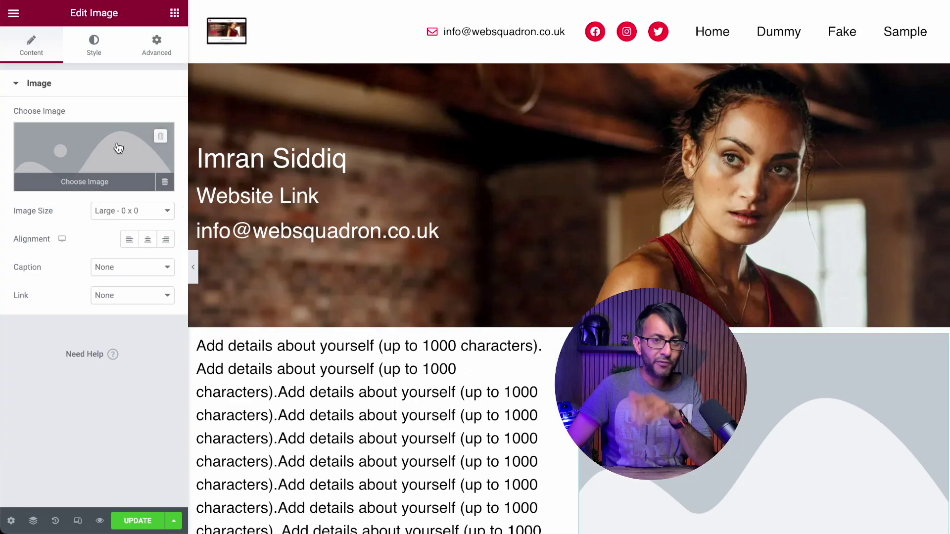
# Set the Image widget's image size to Full
pyautogui.click(144, 210)
pyautogui.click(131, 253)
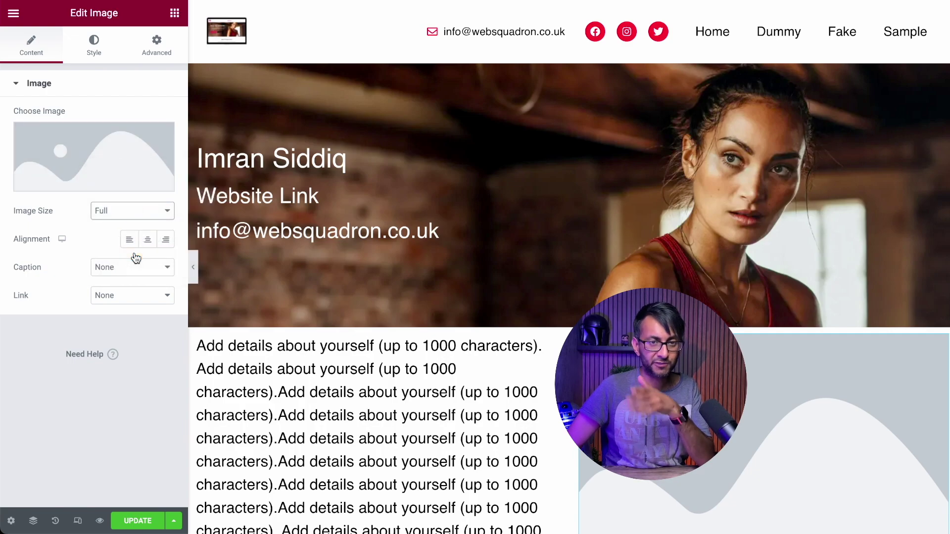
pyautogui.click(94, 41)
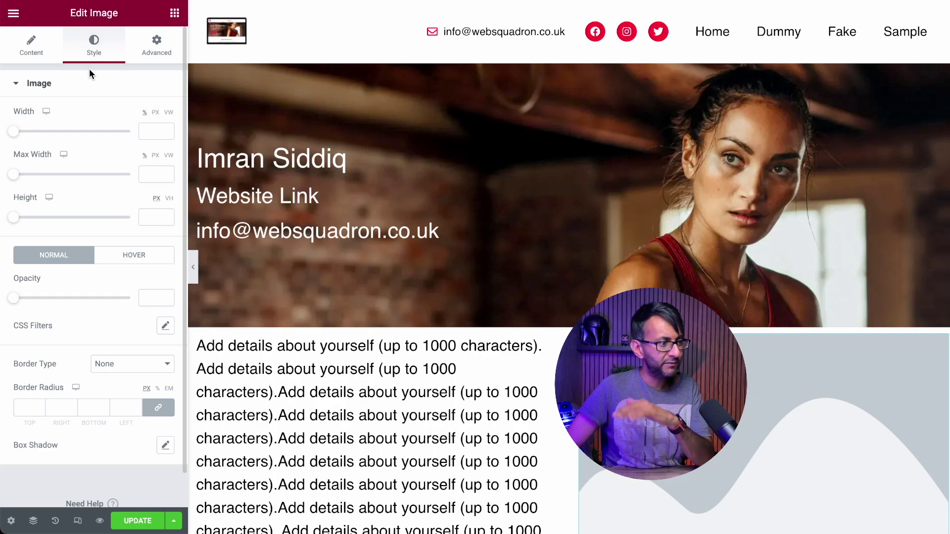
pyautogui.click(32, 49)
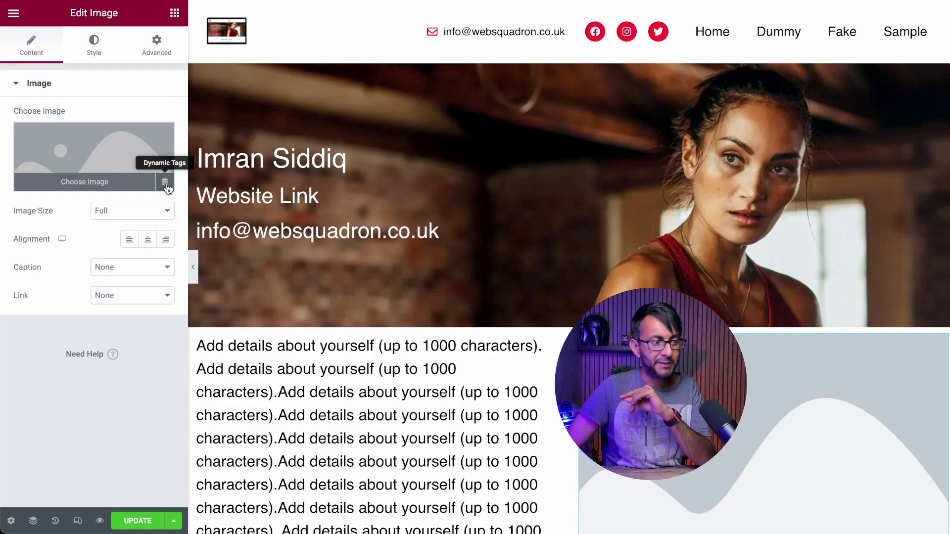
# Source the widget's image dynamically from the ACF Image Field using the Example Website 1 key
pyautogui.click(165, 184)
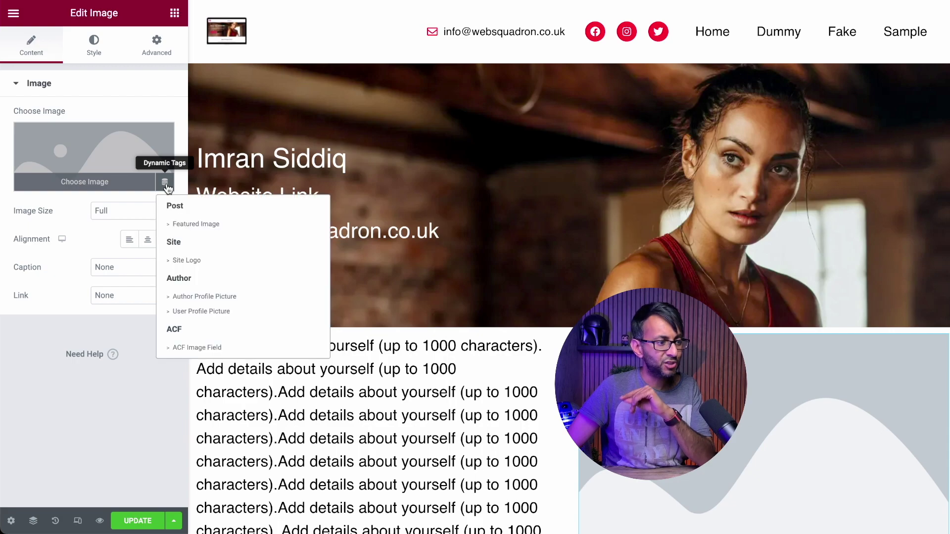
pyautogui.click(231, 350)
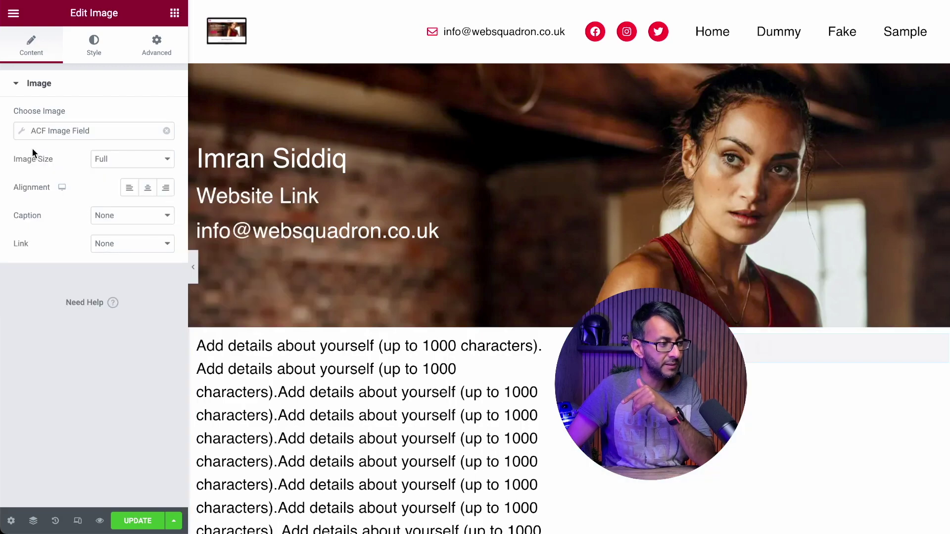
pyautogui.click(30, 131)
pyautogui.click(137, 191)
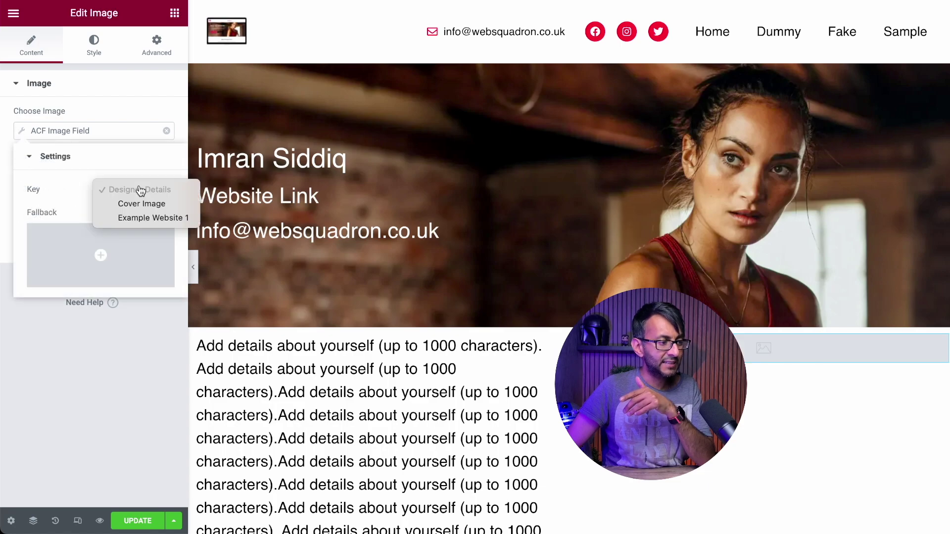
pyautogui.click(159, 218)
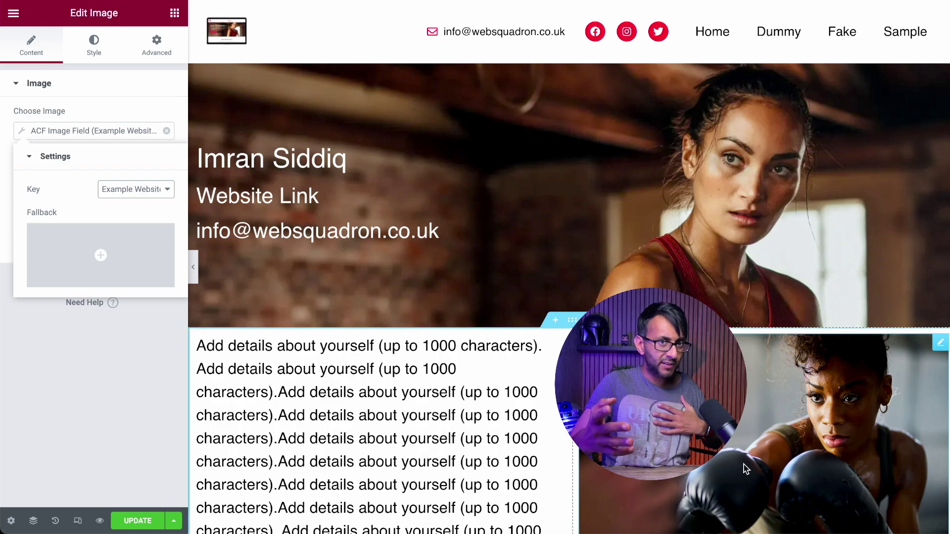
pyautogui.click(745, 469)
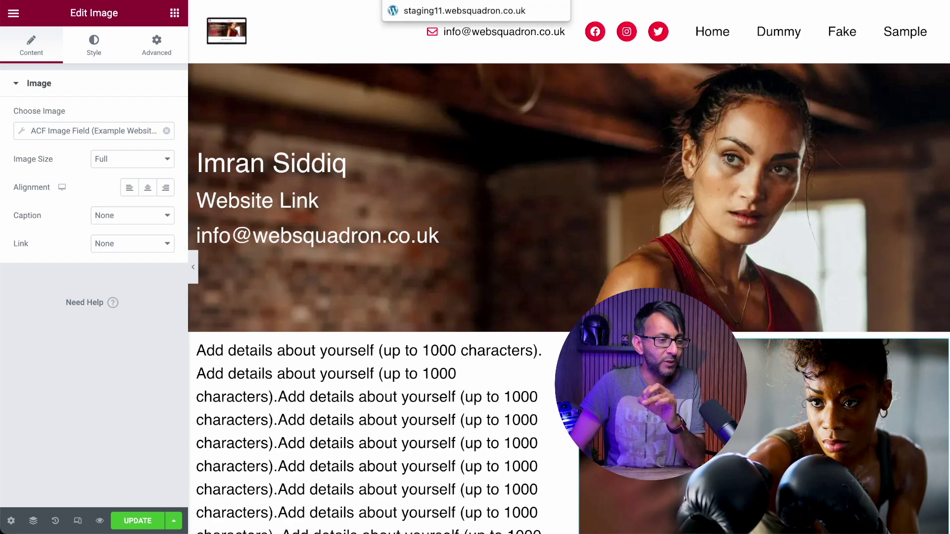
# Review the Designer Details custom fields and images on the designer's WordPress edit page
pyautogui.click(475, 2)
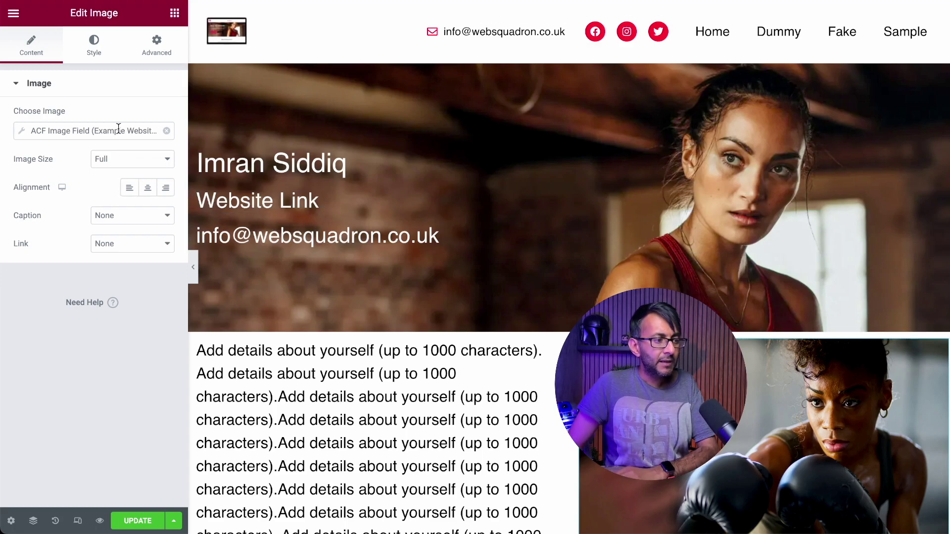
pyautogui.click(174, 15)
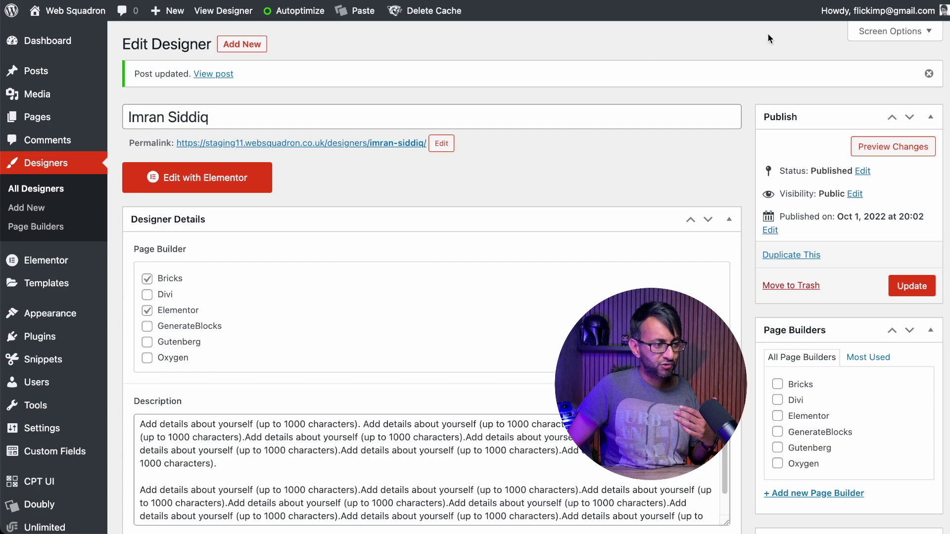
pyautogui.scroll(-15, 948, 79)
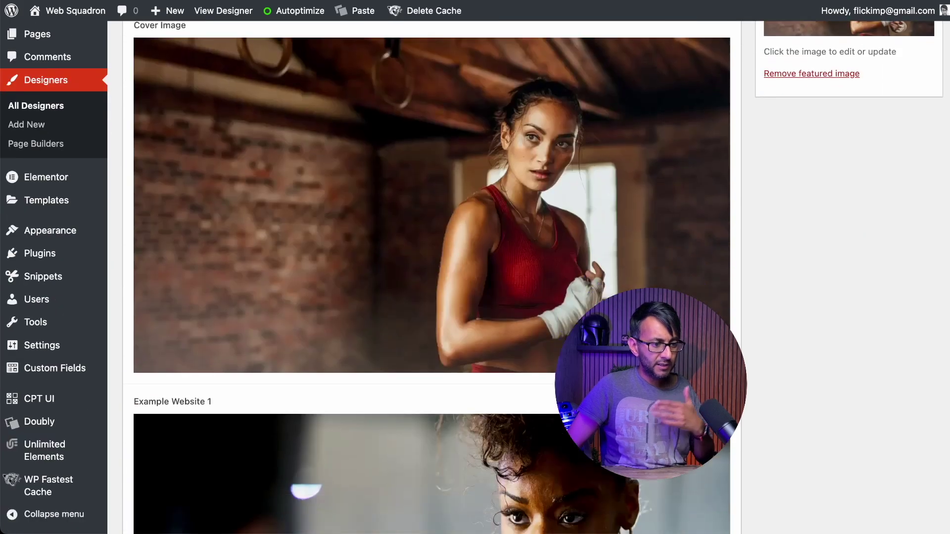
pyautogui.scroll(20, 431, 277)
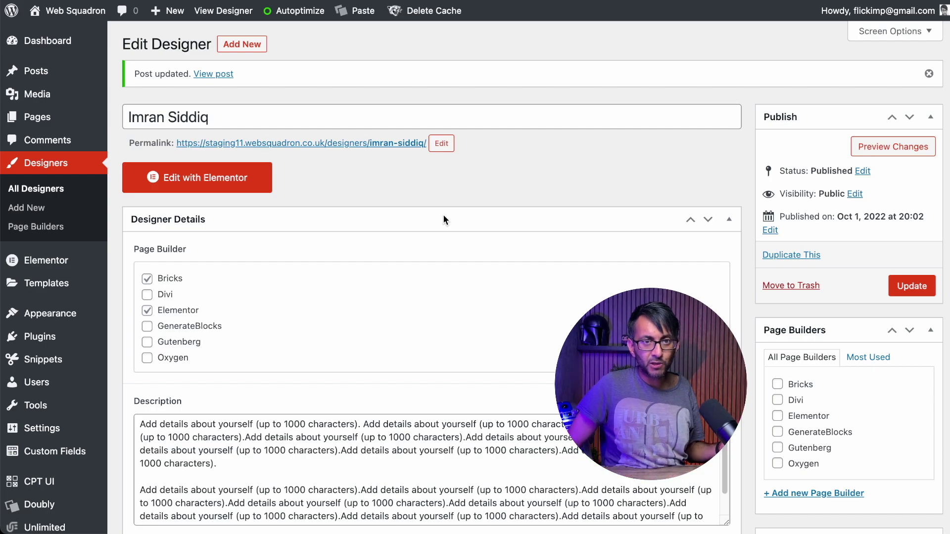
pyautogui.scroll(-10, 648, 233)
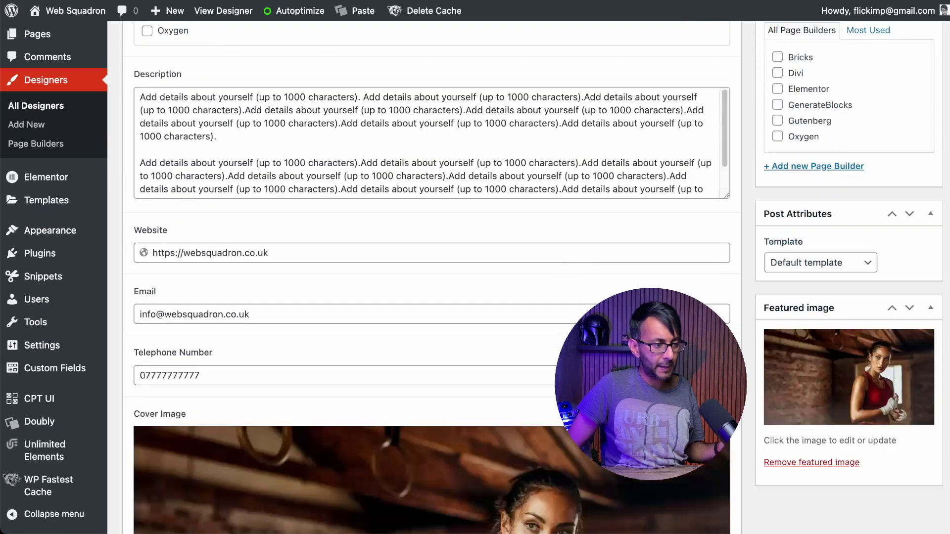
pyautogui.scroll(3, 648, 233)
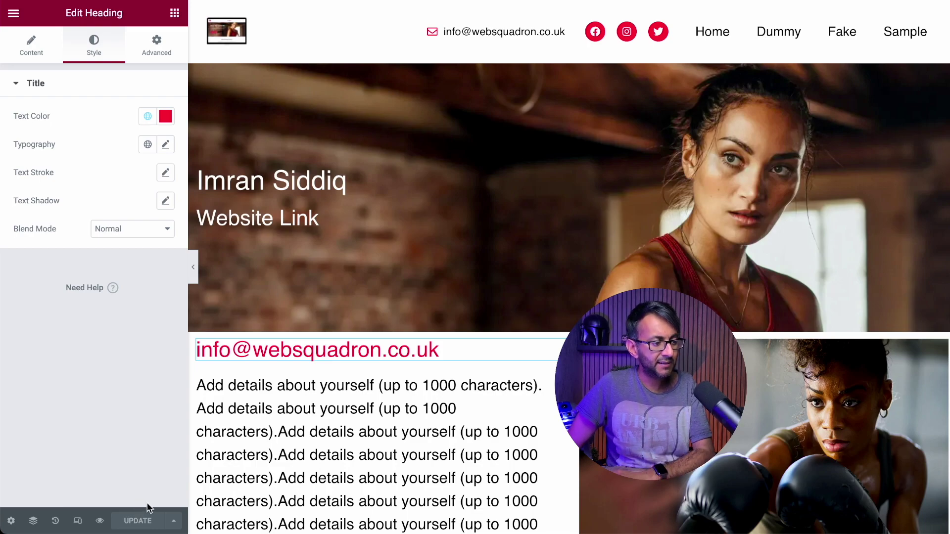
# Set the template's display condition to include all Designers, then save and close the publish settings
pyautogui.click(174, 521)
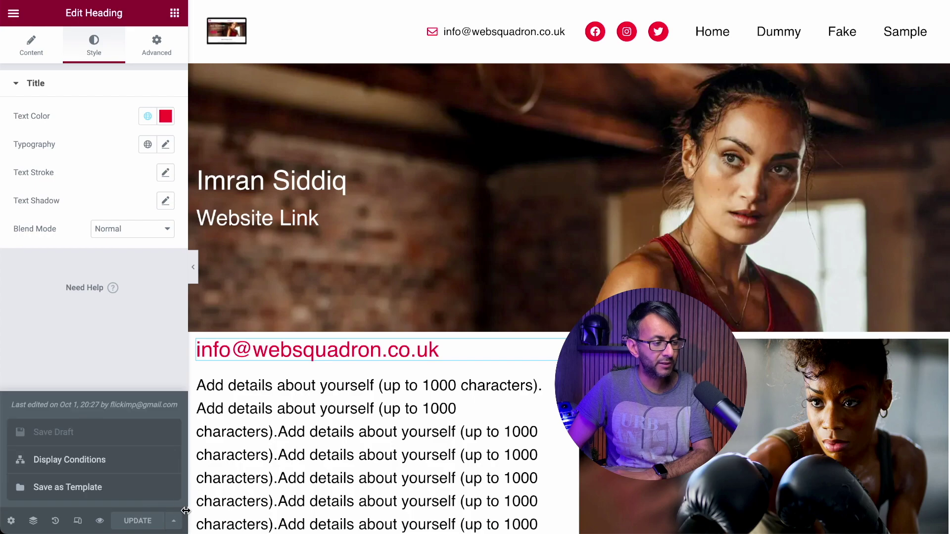
pyautogui.click(103, 467)
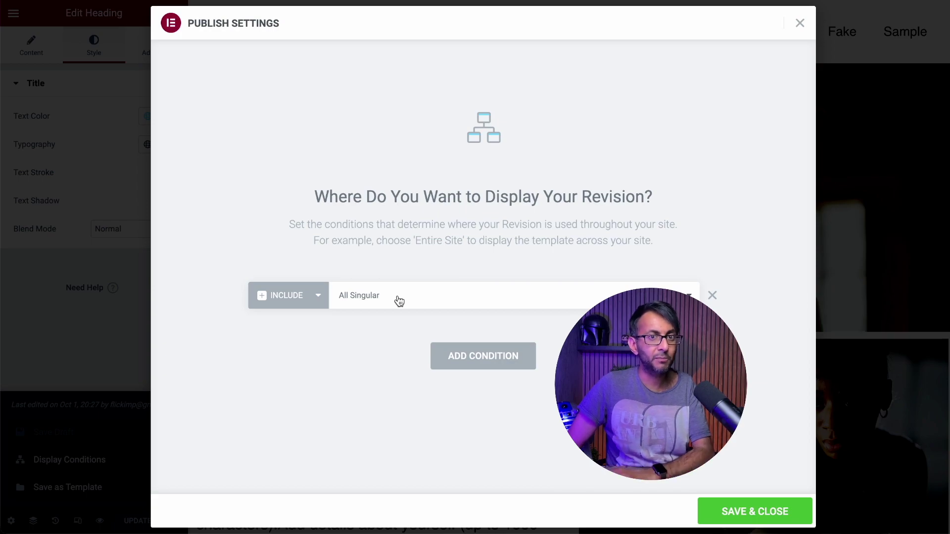
pyautogui.click(398, 301)
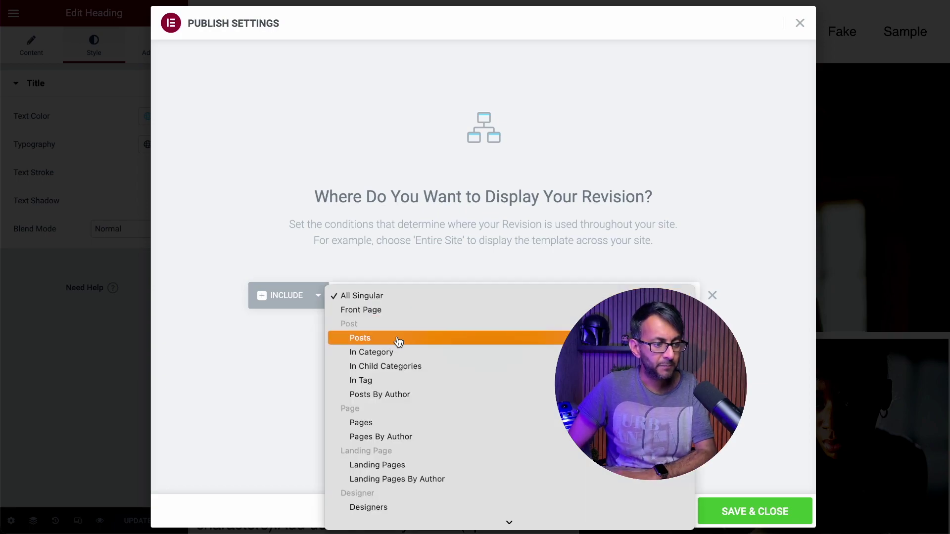
pyautogui.click(398, 339)
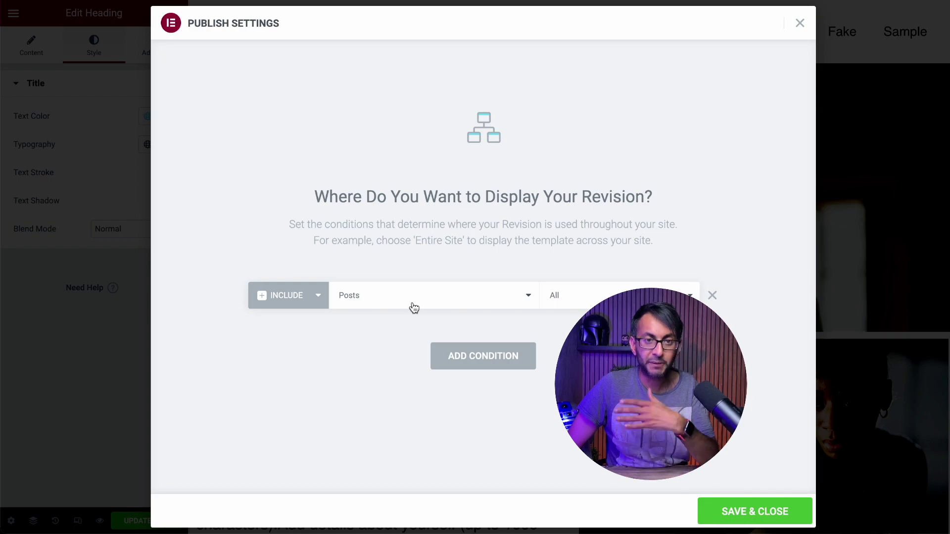
pyautogui.click(430, 304)
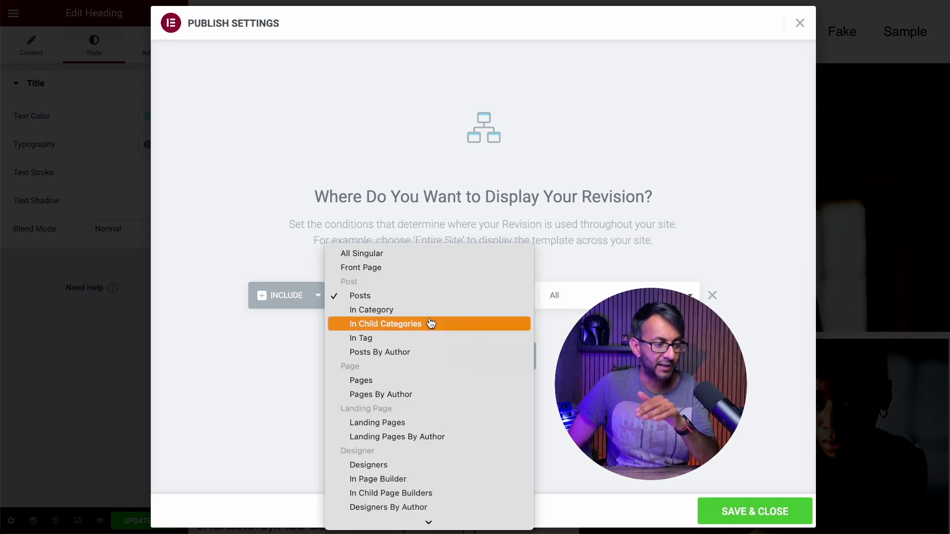
pyautogui.click(429, 465)
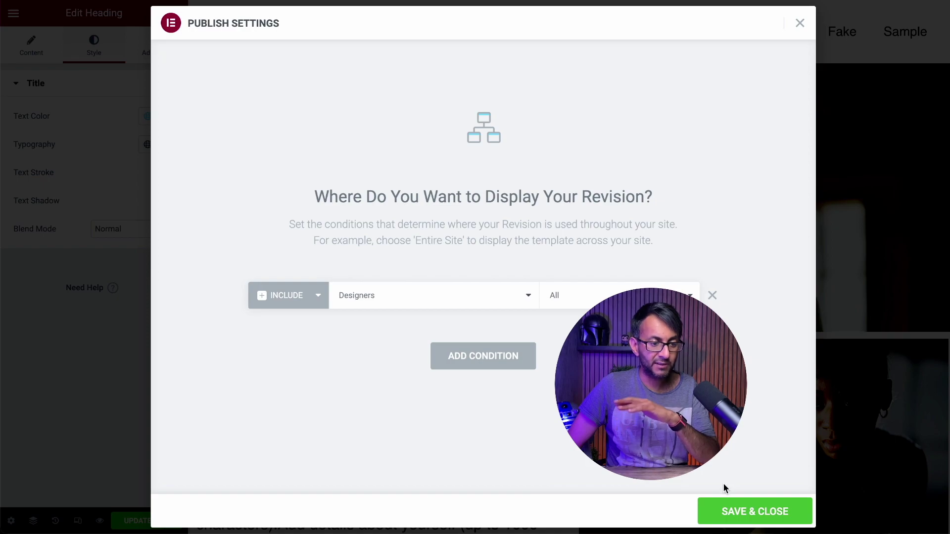
pyautogui.click(742, 516)
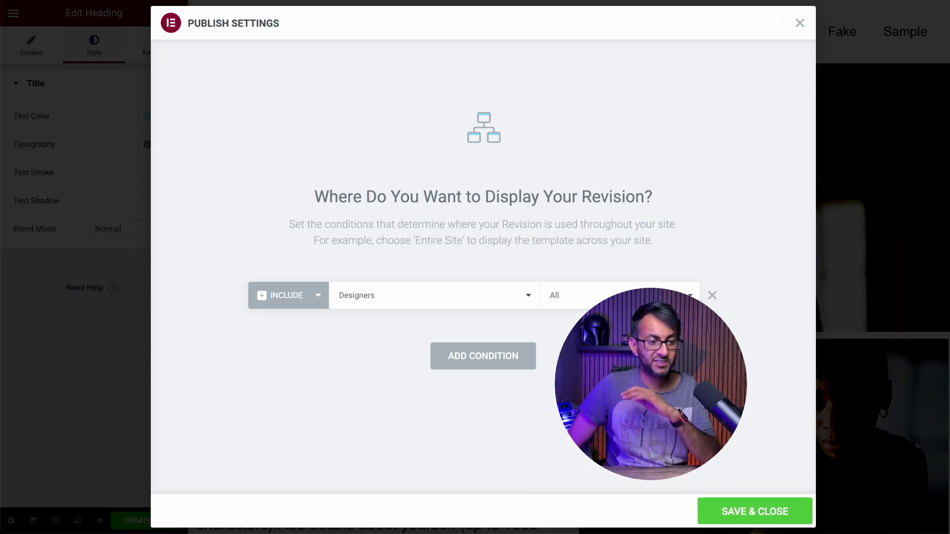